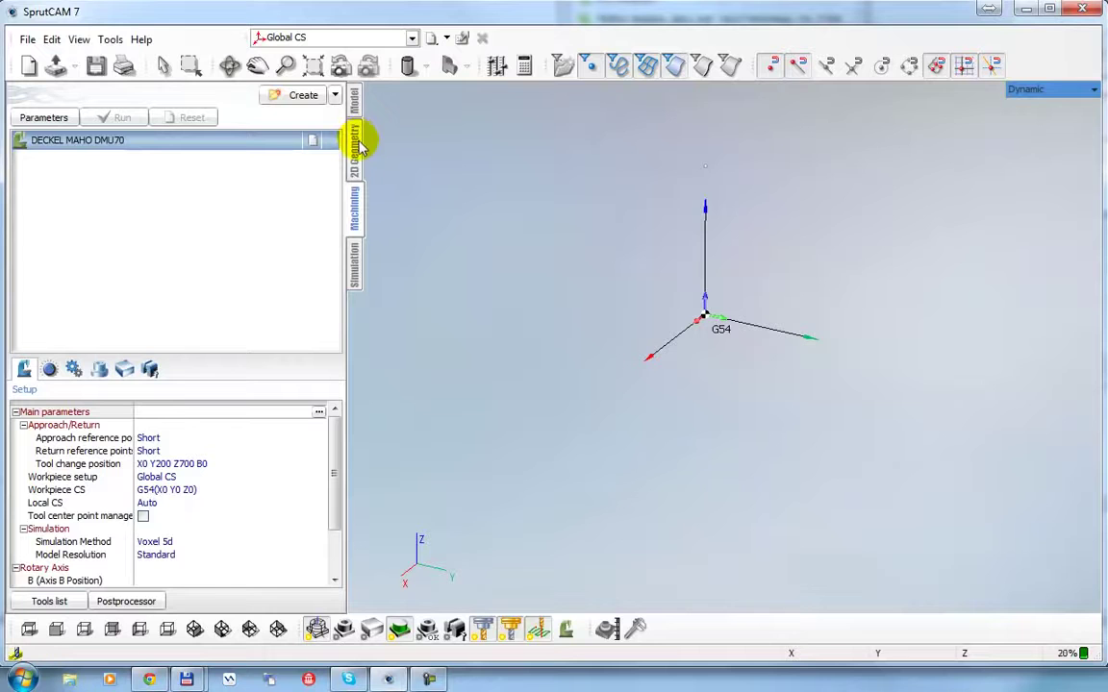
Review the list of 5X operations available for creating a new machining operation.
{"action": "left_click", "coordinate": [335, 95]}
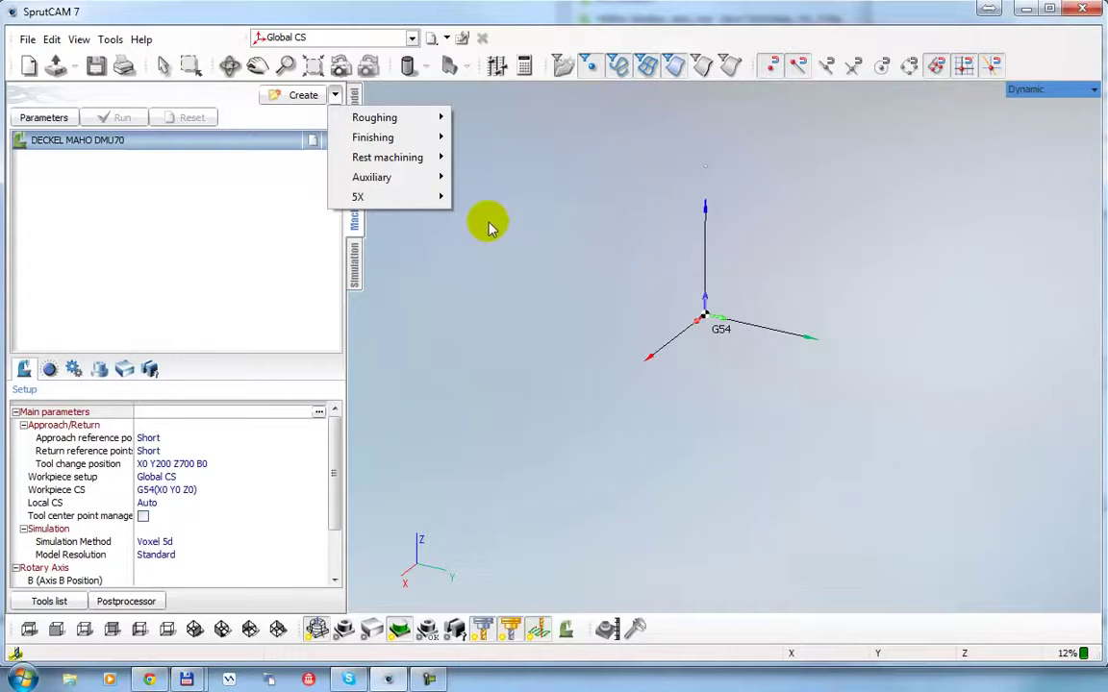
{"action": "mouse_move", "coordinate": [420, 205]}
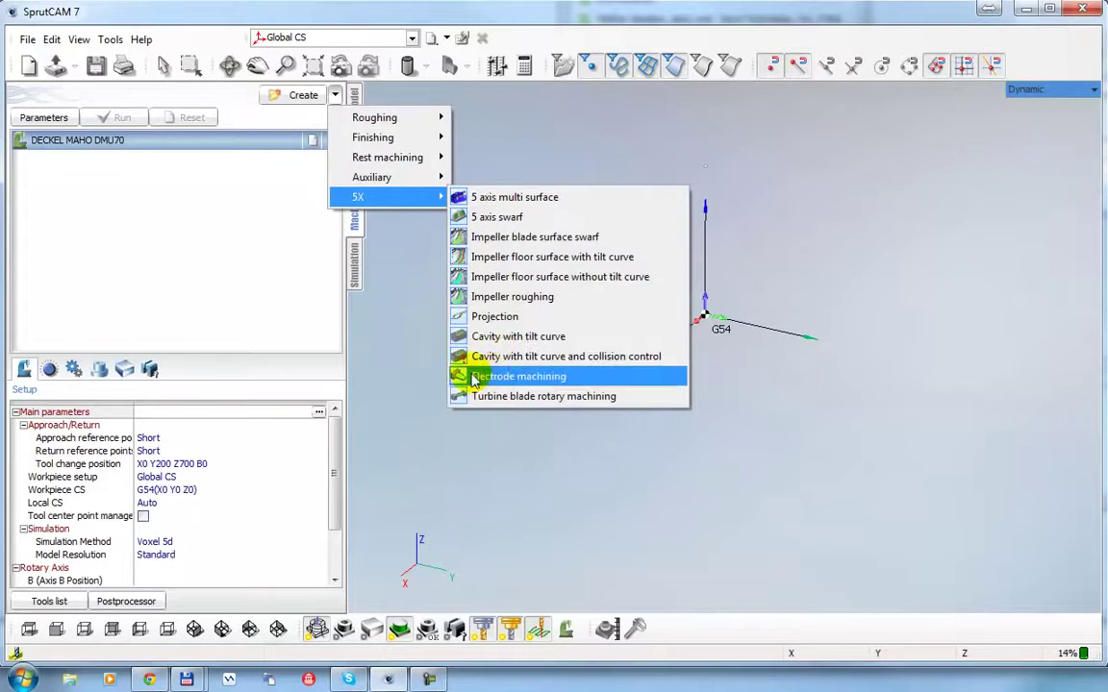
{"action": "left_click", "coordinate": [380, 305]}
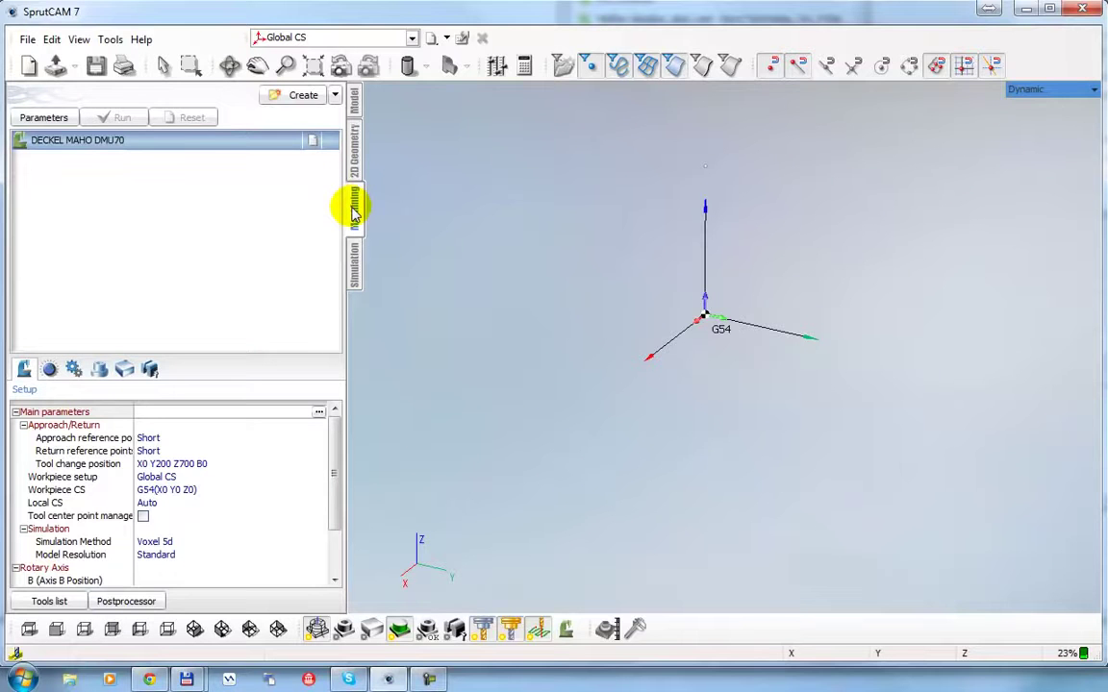
Preview the 5X operation types from 5 axis swarf through Turbine blade rotary machining without creating an operation.
{"action": "left_click", "coordinate": [306, 96]}
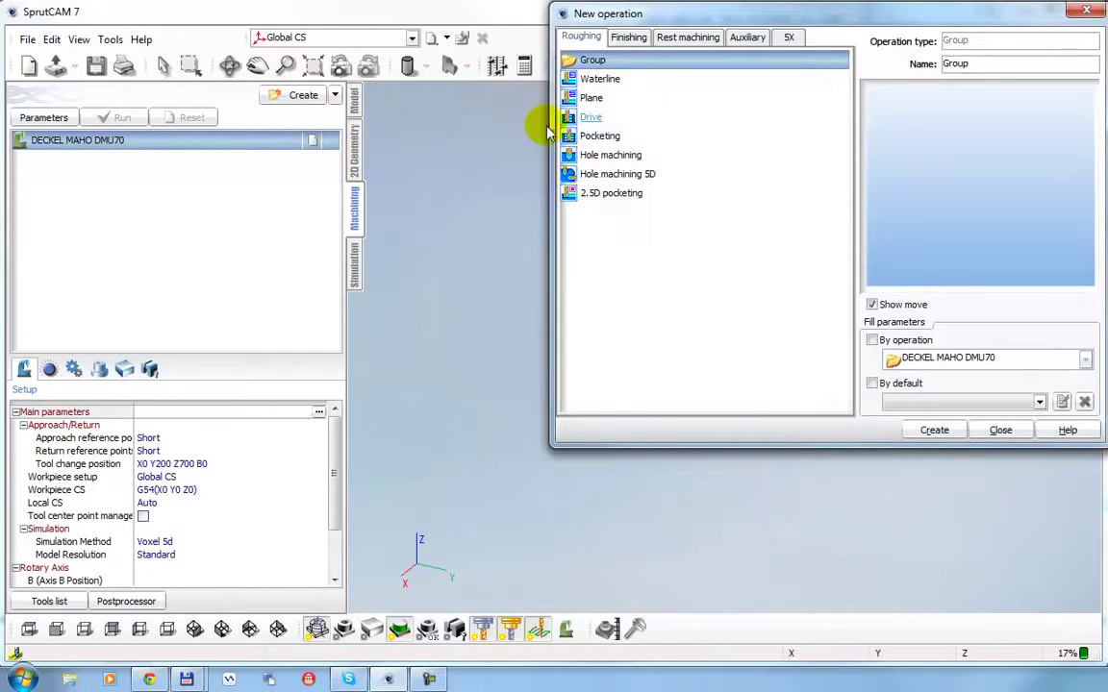
{"action": "left_click", "coordinate": [784, 36]}
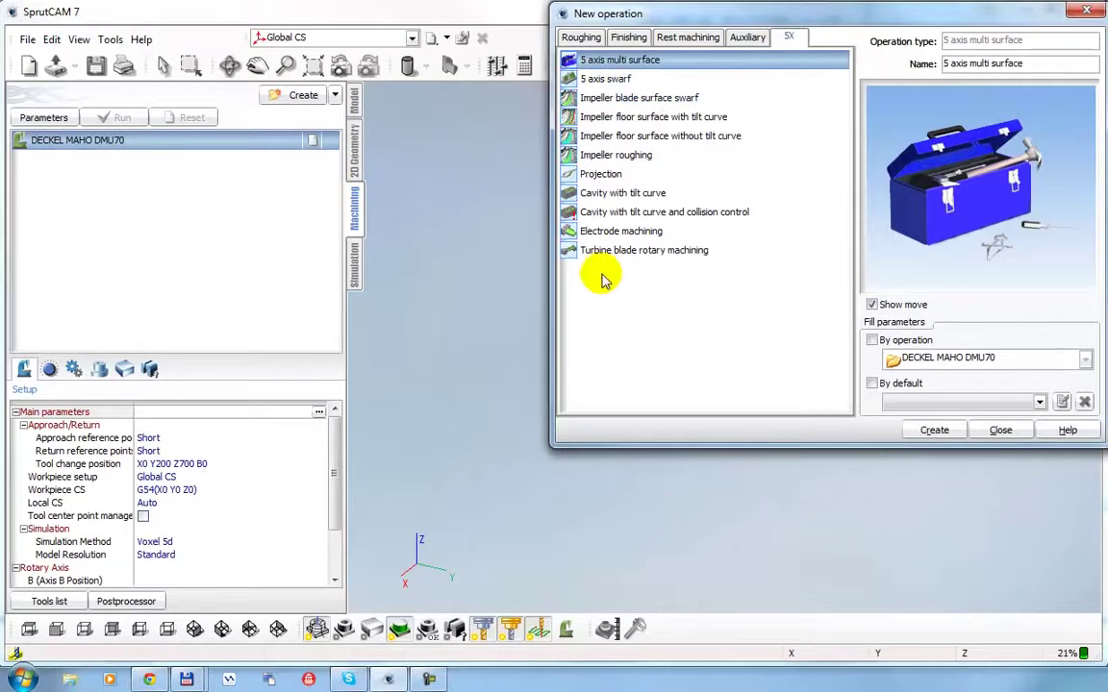
{"action": "left_click", "coordinate": [621, 80]}
{"action": "left_click", "coordinate": [623, 97]}
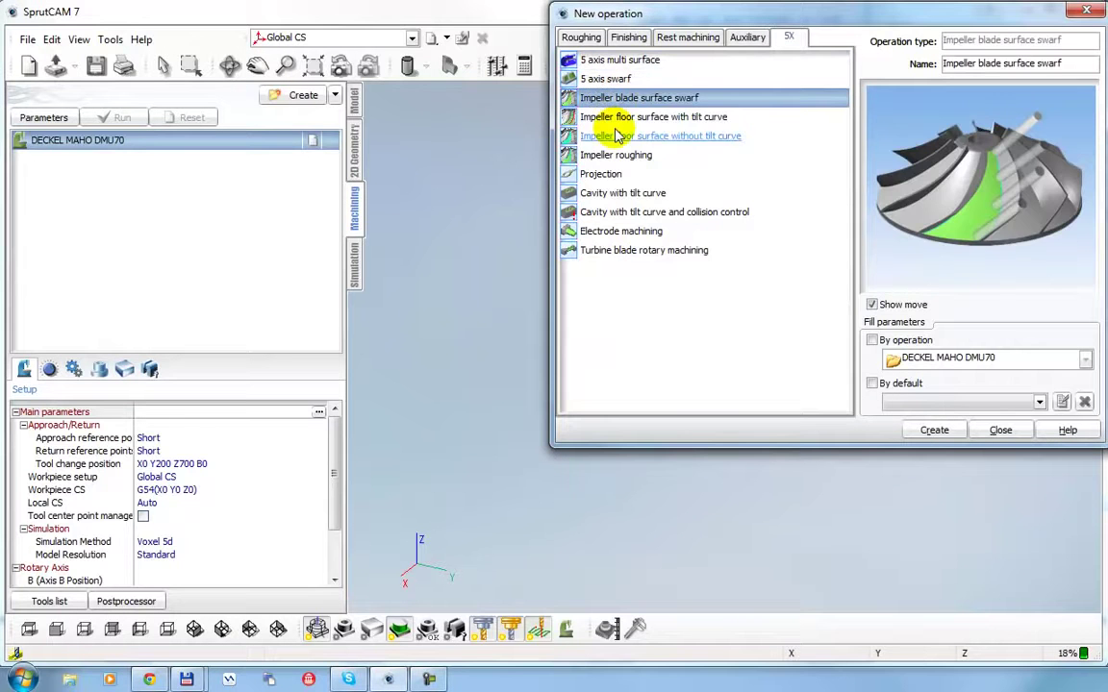
{"action": "left_click", "coordinate": [616, 117]}
{"action": "left_click", "coordinate": [616, 135]}
{"action": "left_click", "coordinate": [615, 155]}
{"action": "left_click", "coordinate": [604, 174]}
{"action": "left_click", "coordinate": [616, 194]}
{"action": "left_click", "coordinate": [612, 213]}
{"action": "left_click", "coordinate": [614, 230]}
{"action": "left_click", "coordinate": [613, 250]}
{"action": "left_click_drag", "start_coordinate": [786, 25], "coordinate": [632, 100]}
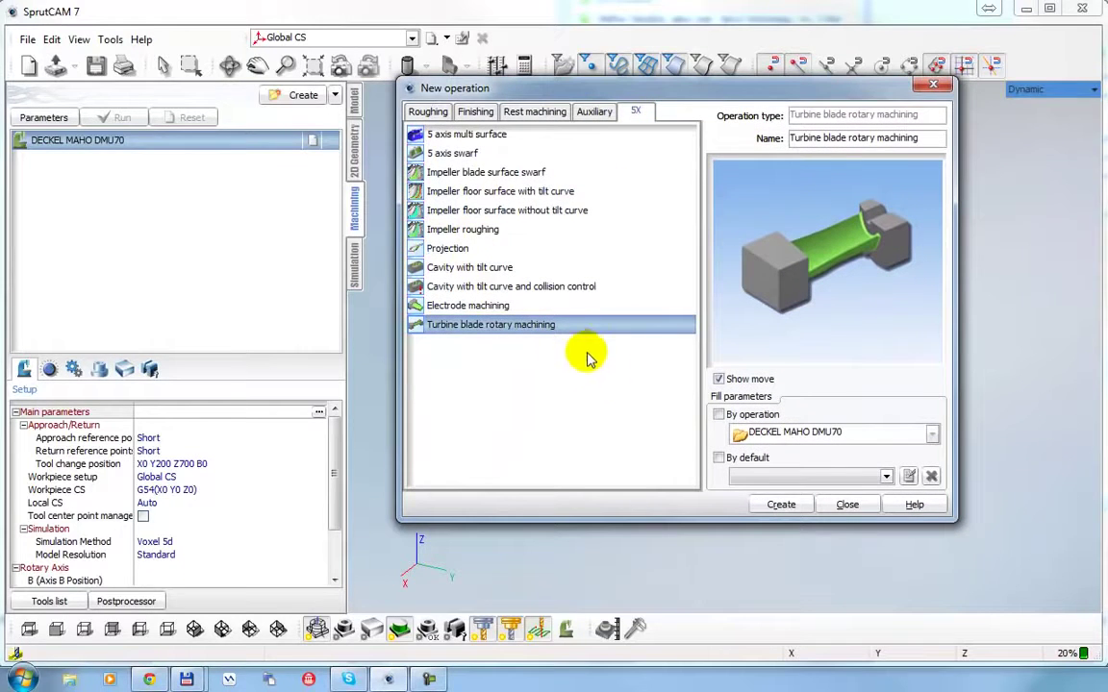
{"action": "left_click", "coordinate": [847, 505]}
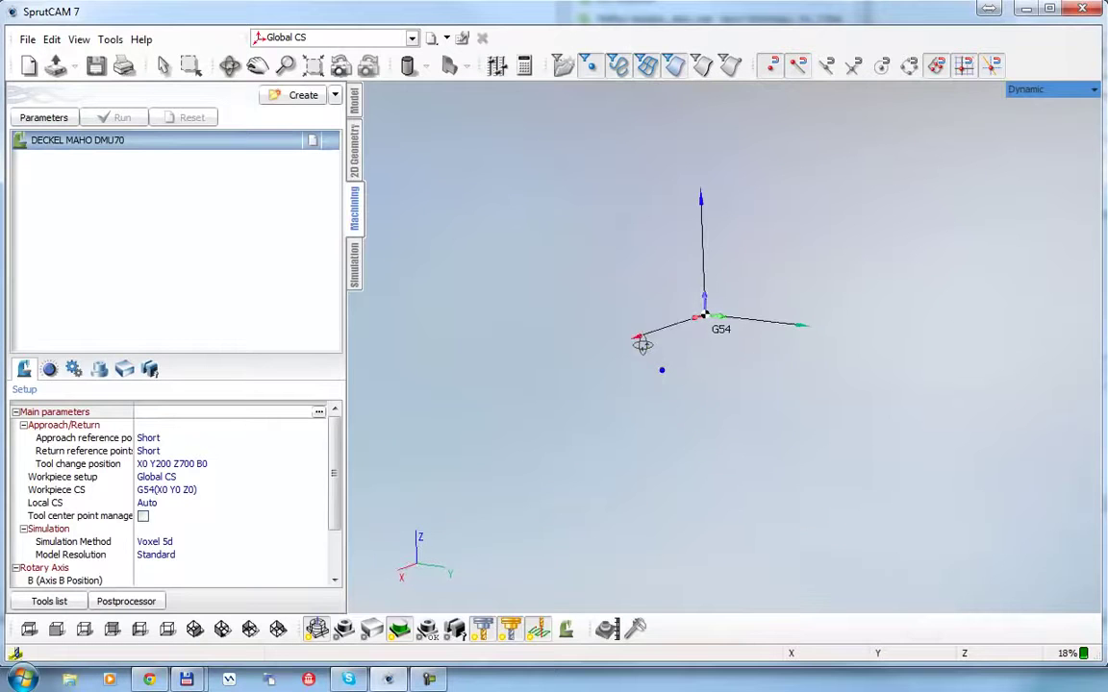
{"action": "mouse_move", "coordinate": [650, 382]}
{"action": "right_mouse_down"}
{"action": "mouse_move", "coordinate": [663, 348]}
{"action": "mouse_move", "coordinate": [671, 357]}
{"action": "right_mouse_up"}
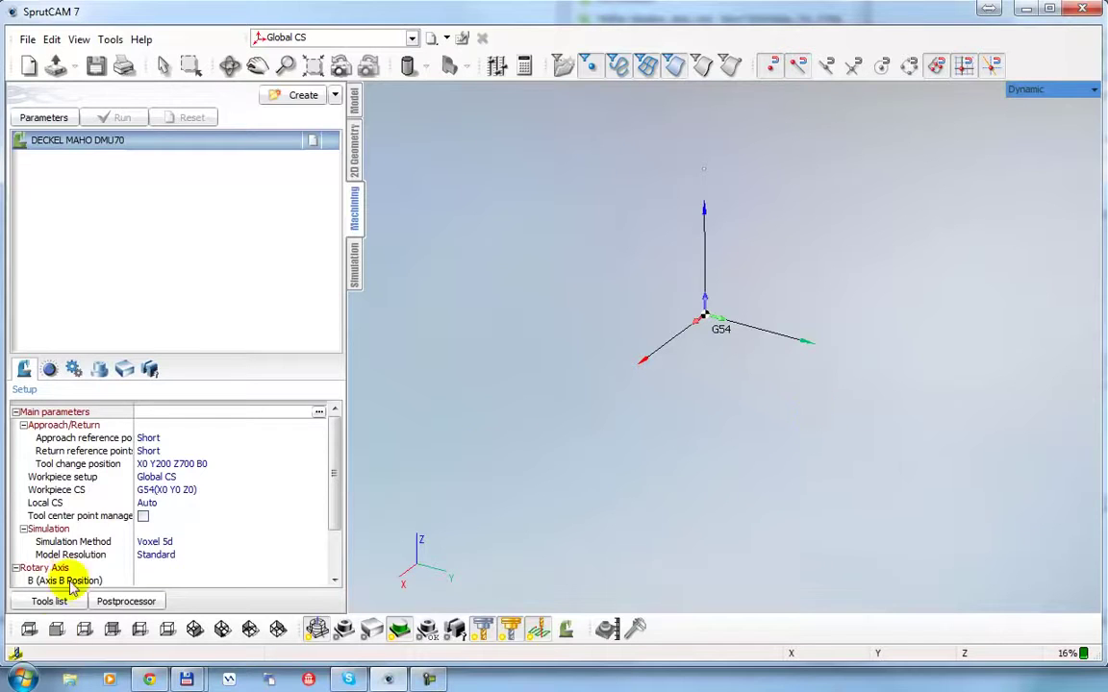
Open the ModuleWorks Documentation from the installed SprutCAM 7 programs.
{"action": "left_click", "coordinate": [23, 680]}
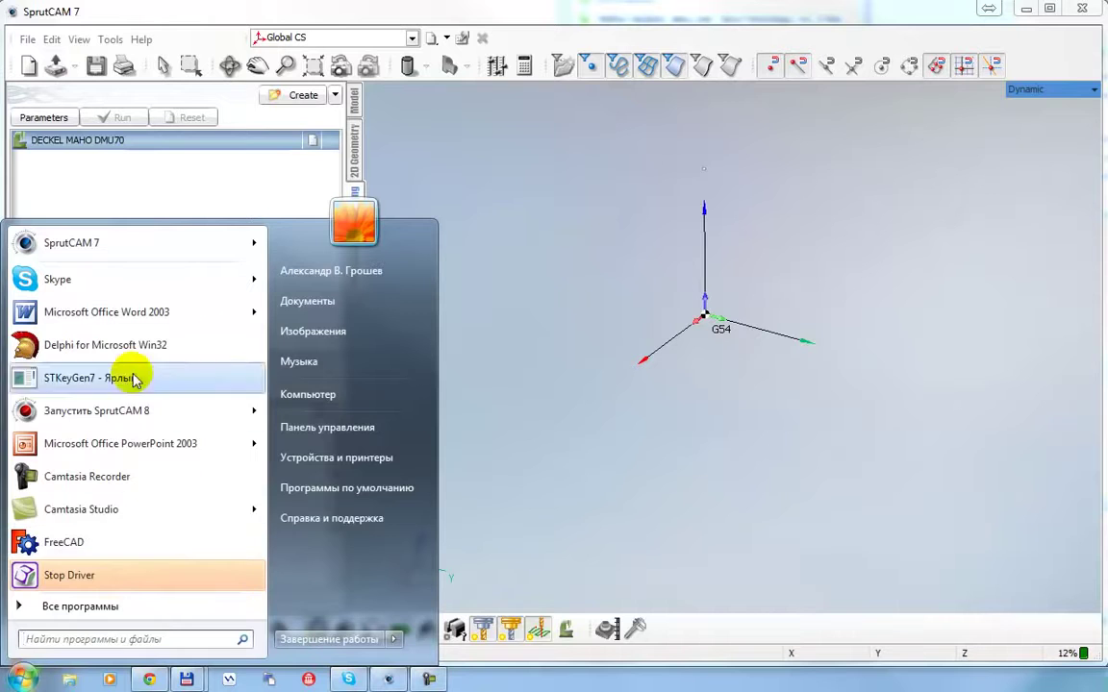
{"action": "left_click", "coordinate": [110, 608]}
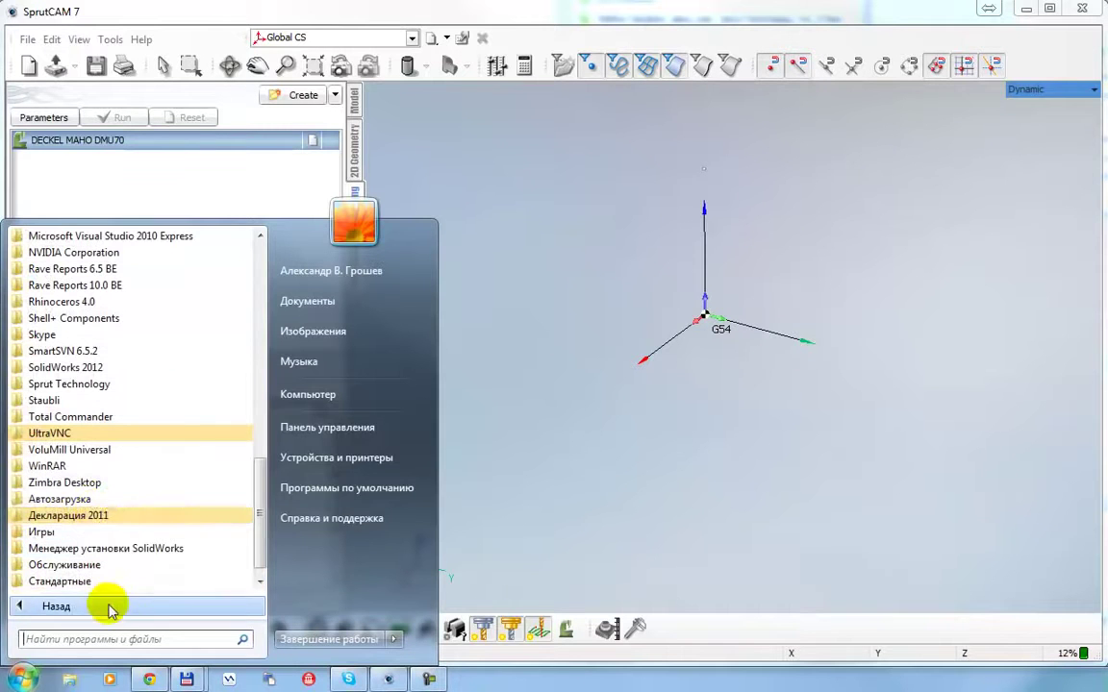
{"action": "left_click", "coordinate": [85, 384]}
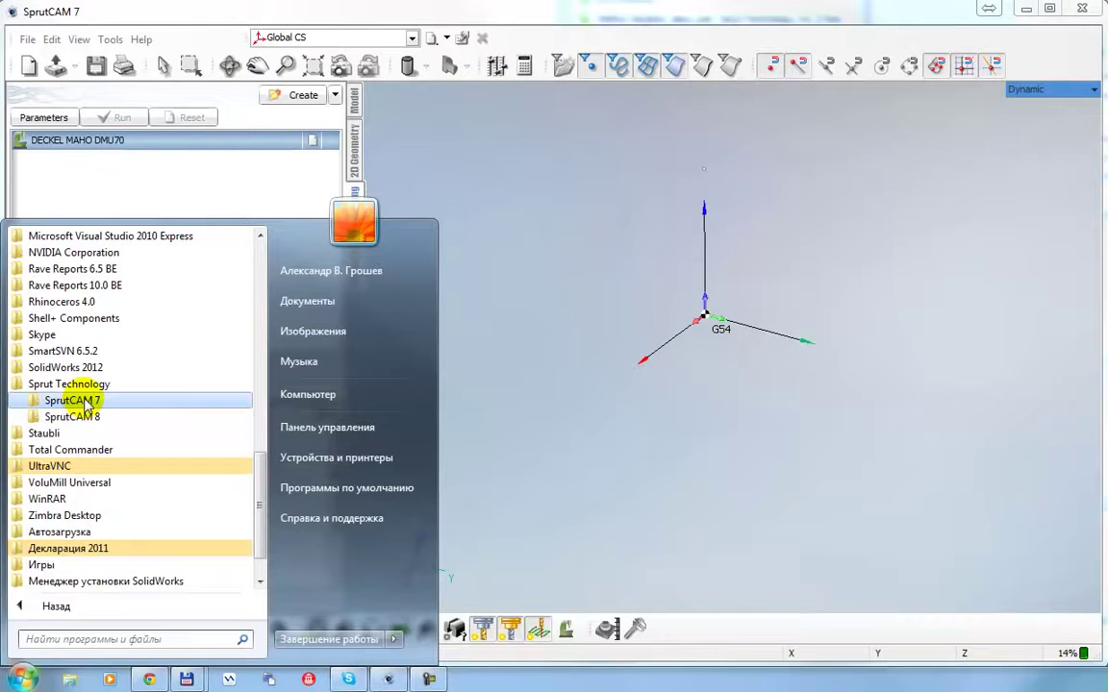
{"action": "left_click", "coordinate": [85, 401]}
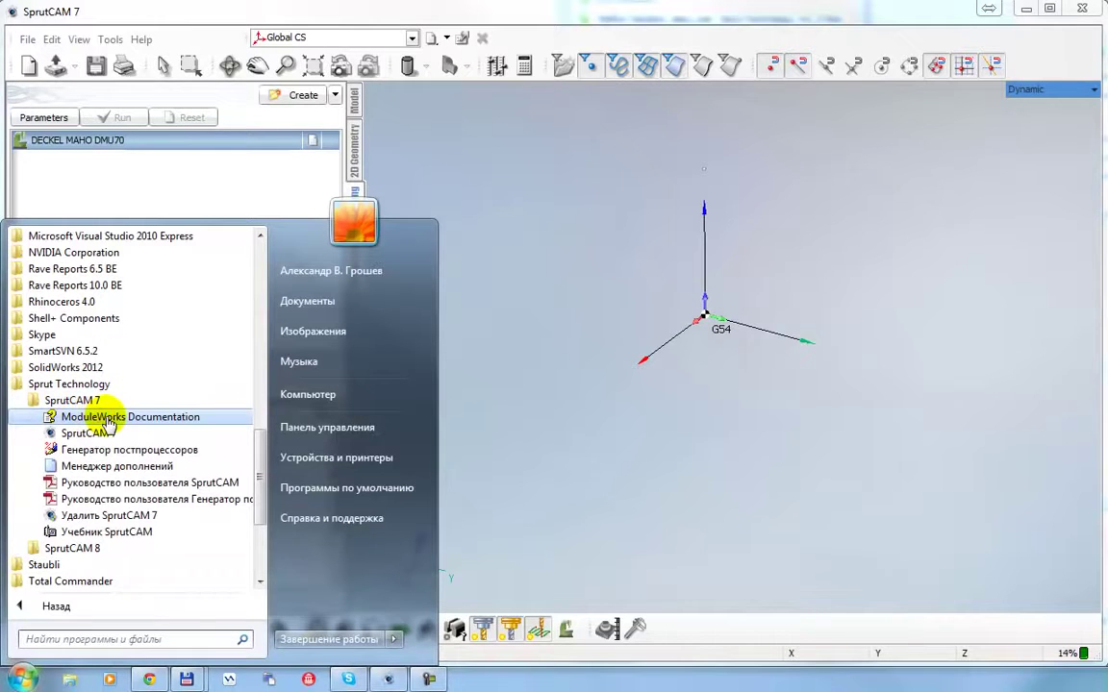
{"action": "left_click", "coordinate": [135, 419]}
{"action": "left_click_drag", "start_coordinate": [413, 0], "coordinate": [468, 16]}
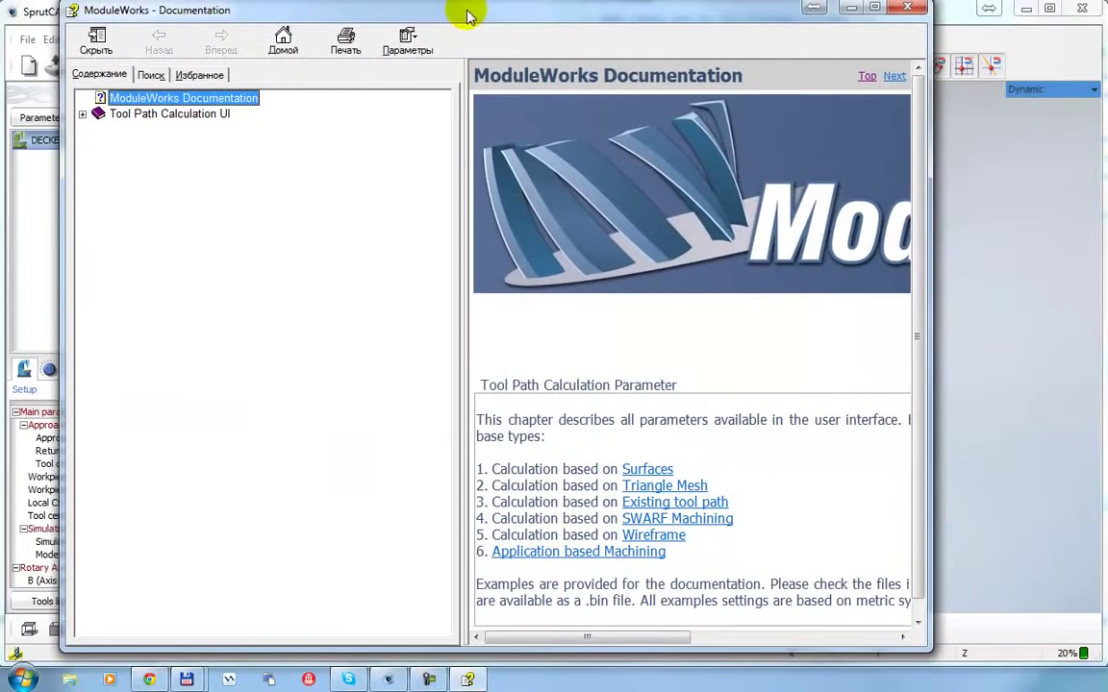
Read the Drive Surfaces and Drive Surface Offset topics under the surface-based calculation patterns.
{"action": "left_click", "coordinate": [82, 115]}
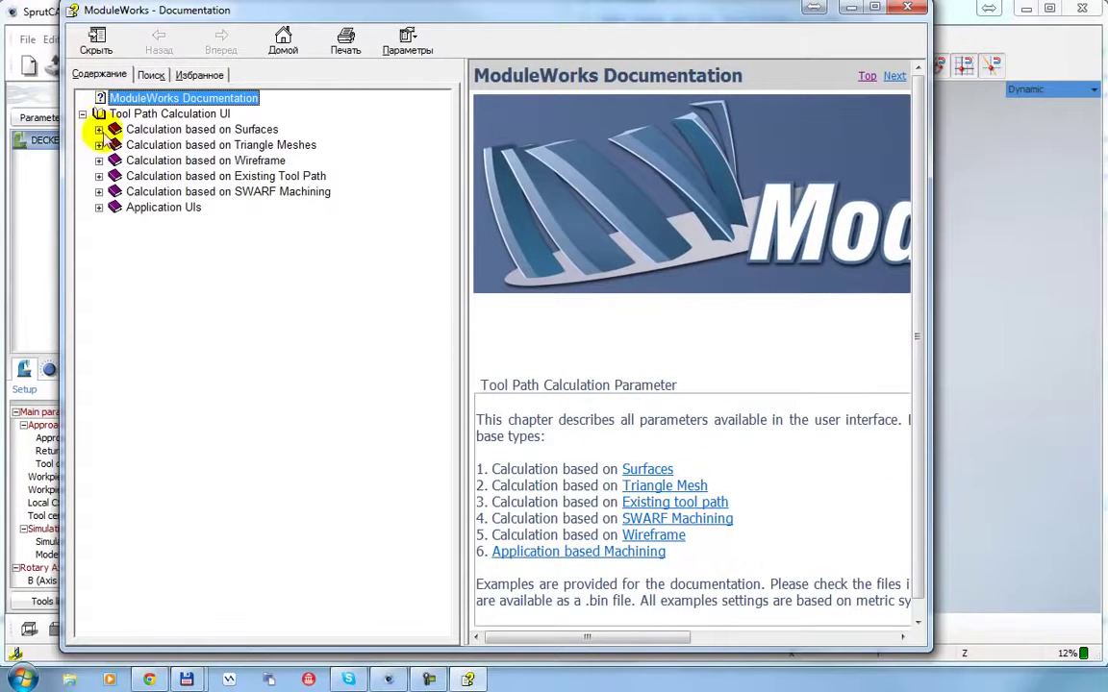
{"action": "left_click", "coordinate": [98, 130]}
{"action": "left_click", "coordinate": [116, 145]}
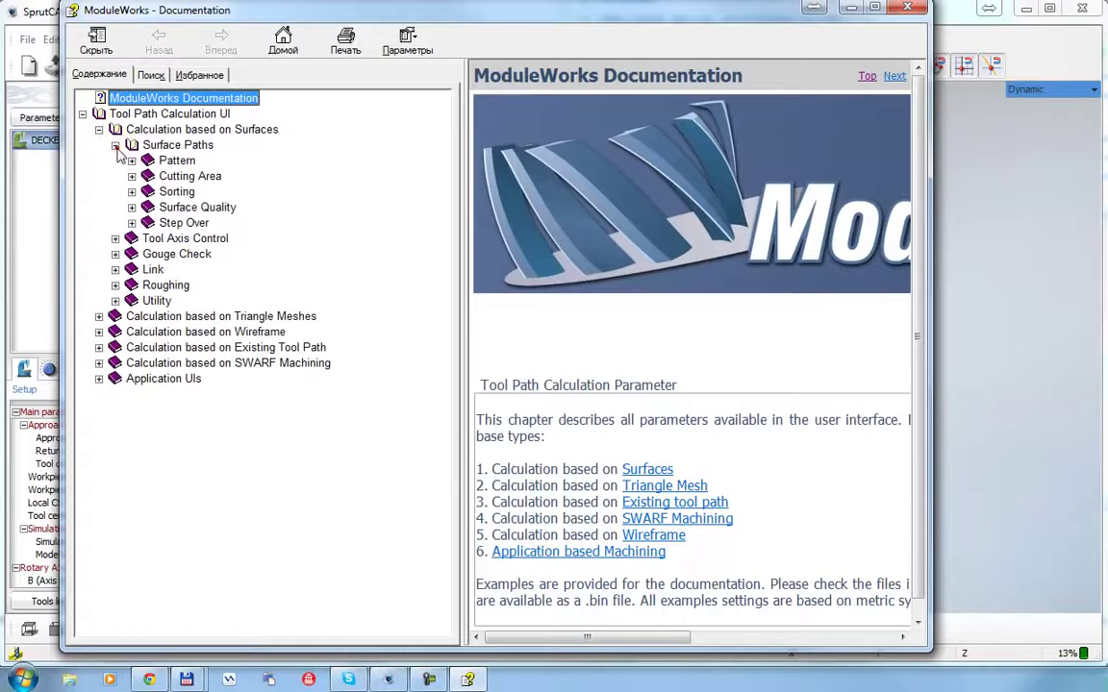
{"action": "left_click", "coordinate": [132, 161]}
{"action": "left_click", "coordinate": [188, 177]}
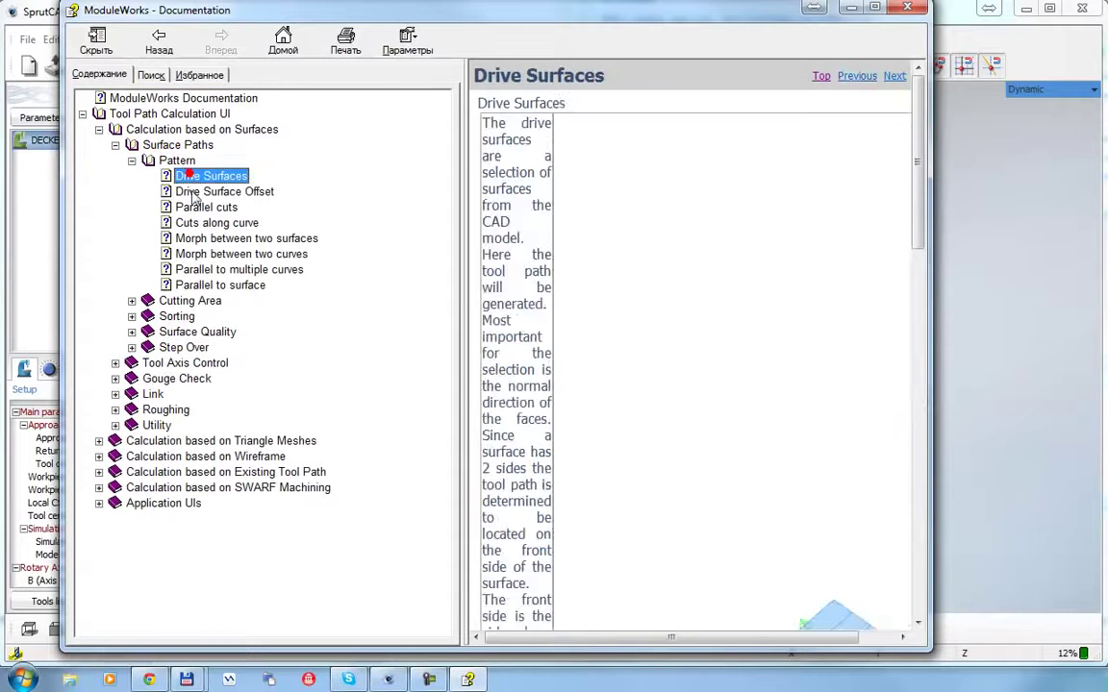
{"action": "left_click", "coordinate": [195, 192]}
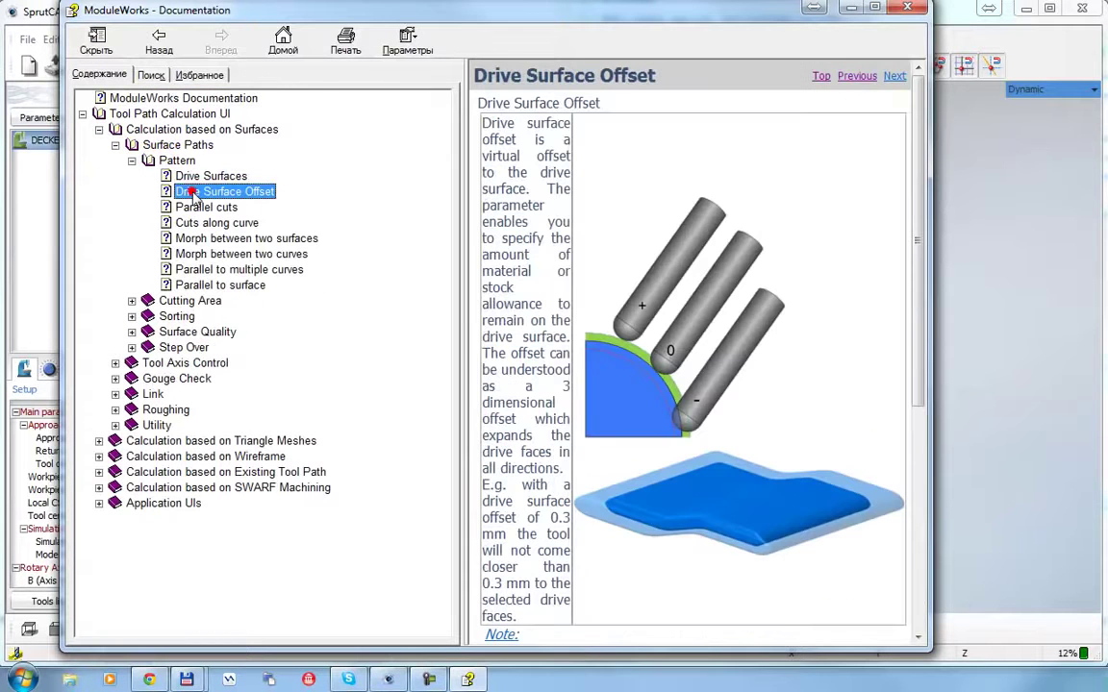
{"action": "left_click", "coordinate": [568, 270]}
Examine the pattern topics from Parallel cuts to Parallel to multiple curves and close the documentation.
{"action": "left_click", "coordinate": [199, 206]}
{"action": "left_click", "coordinate": [212, 222]}
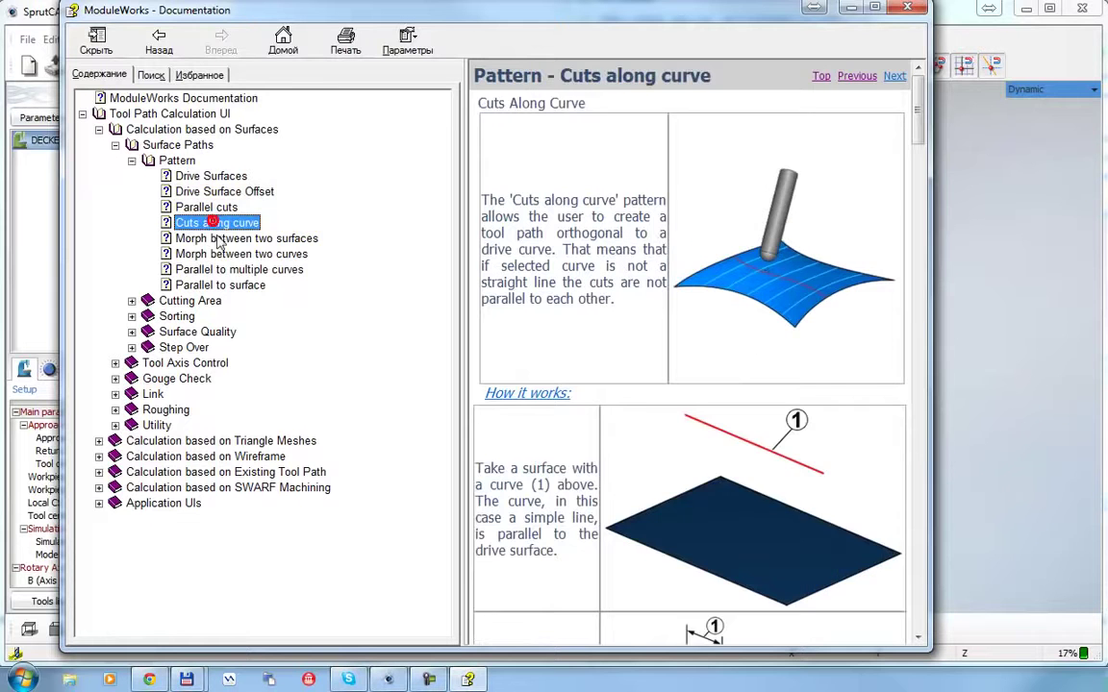
{"action": "left_click", "coordinate": [217, 237]}
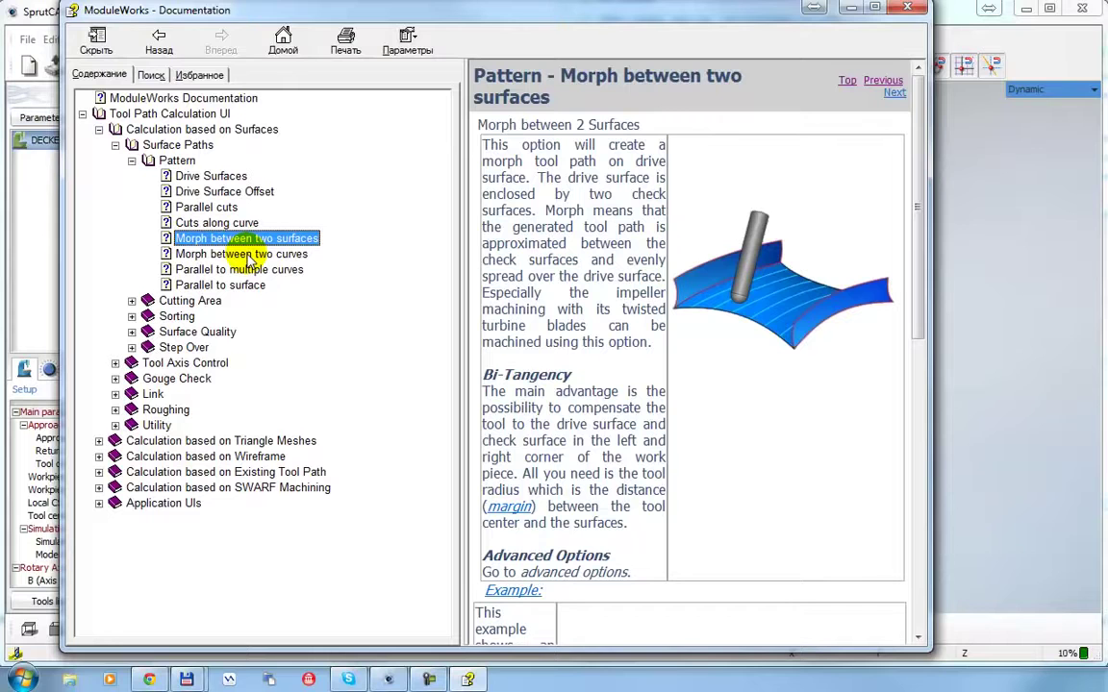
{"action": "left_click_drag", "start_coordinate": [303, 27], "coordinate": [327, 29]}
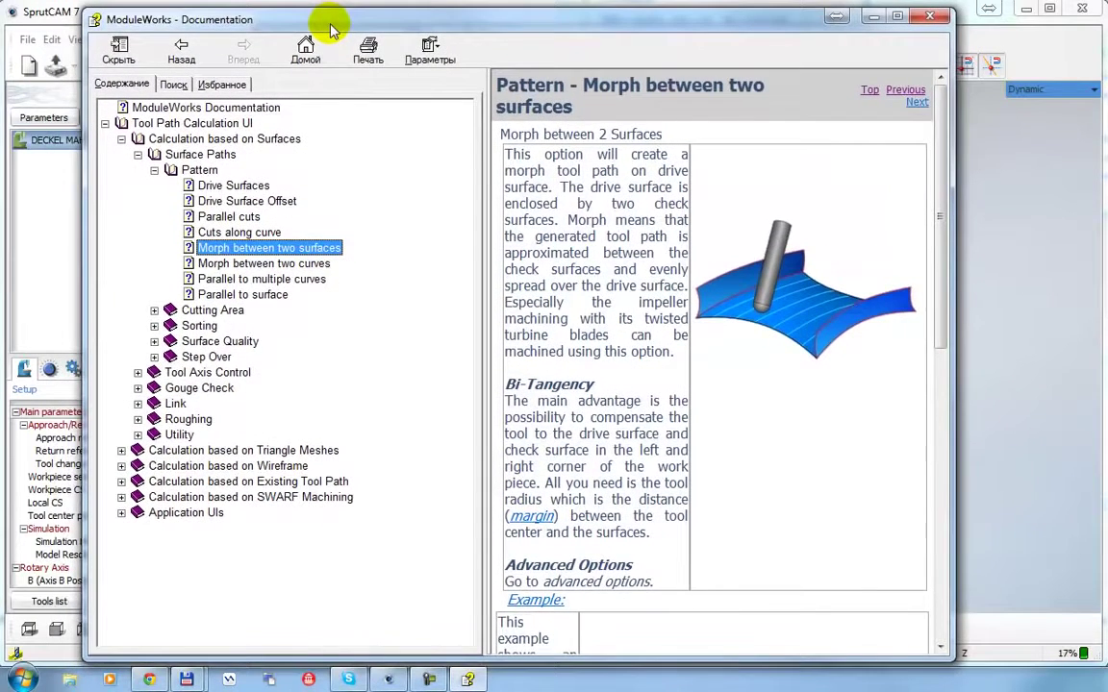
{"action": "left_click", "coordinate": [222, 263]}
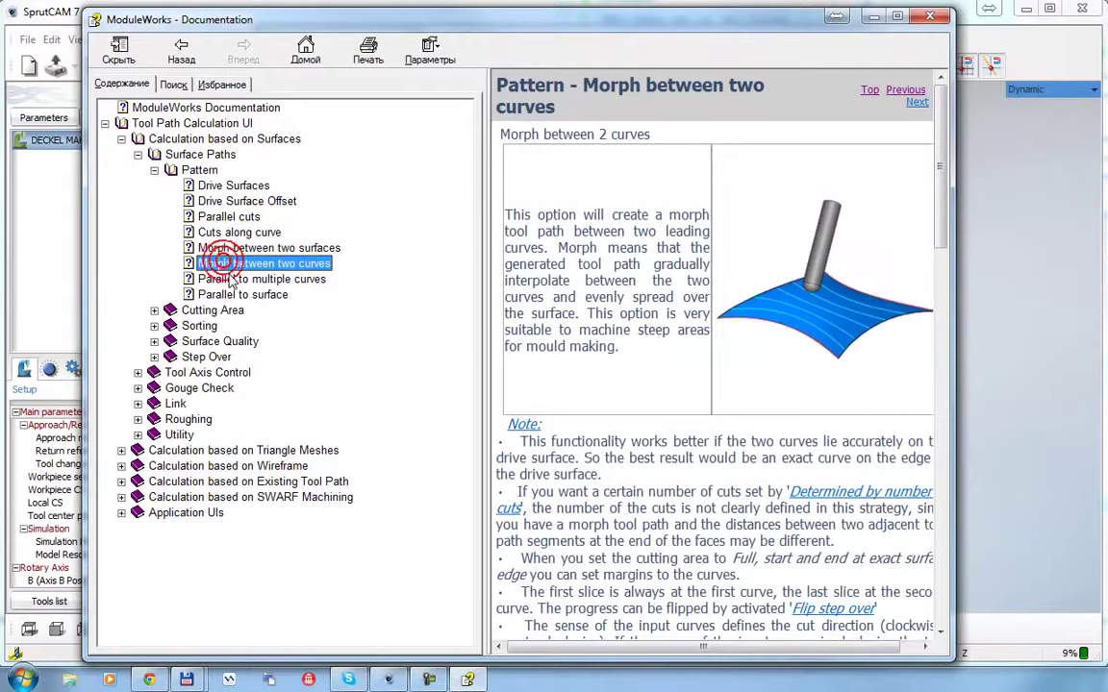
{"action": "left_click", "coordinate": [231, 279]}
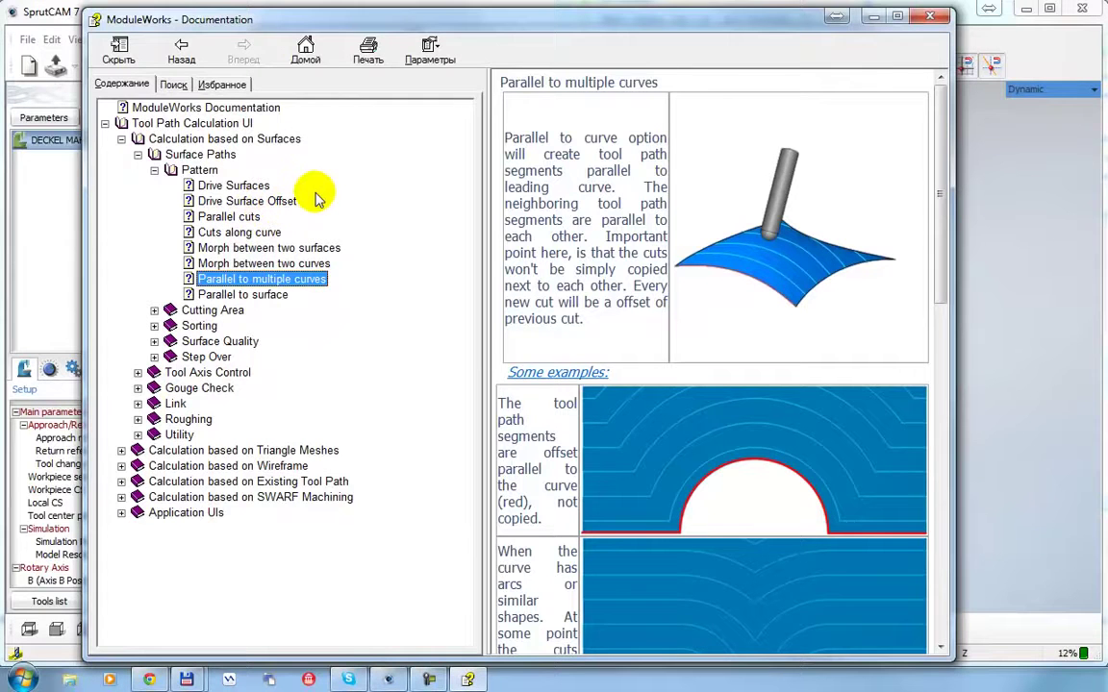
{"action": "left_click", "coordinate": [939, 19]}
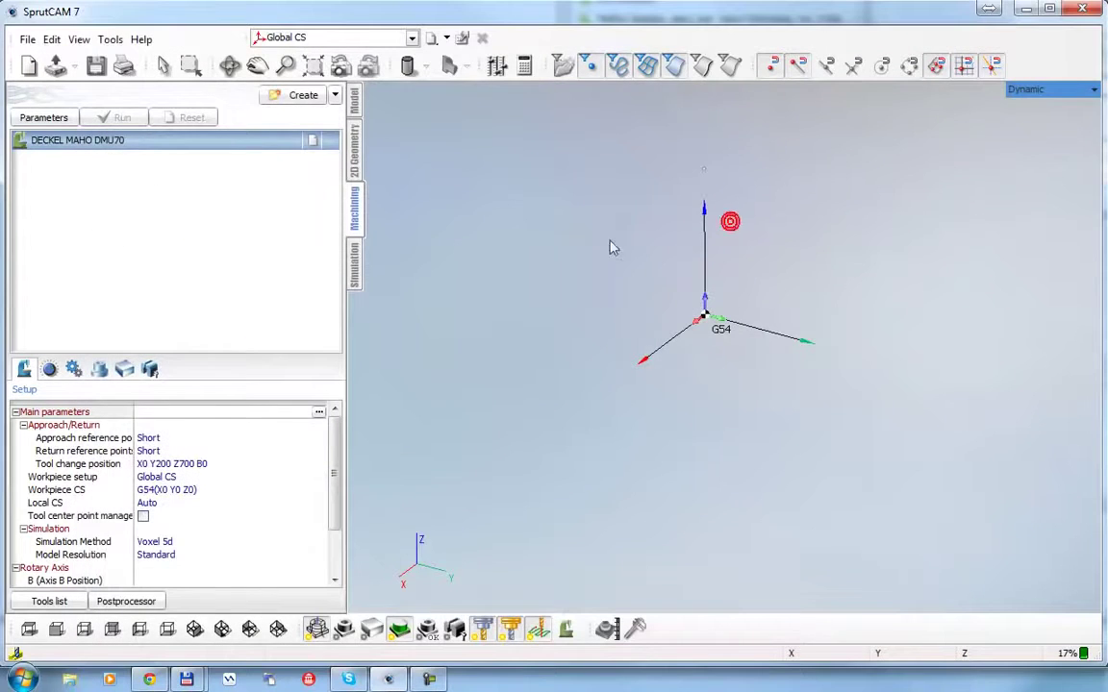
Start opening a project and browse to the 5D_milling examples folder within the SprutCAM Version 7 projects in Documents.
{"action": "left_click", "coordinate": [57, 67]}
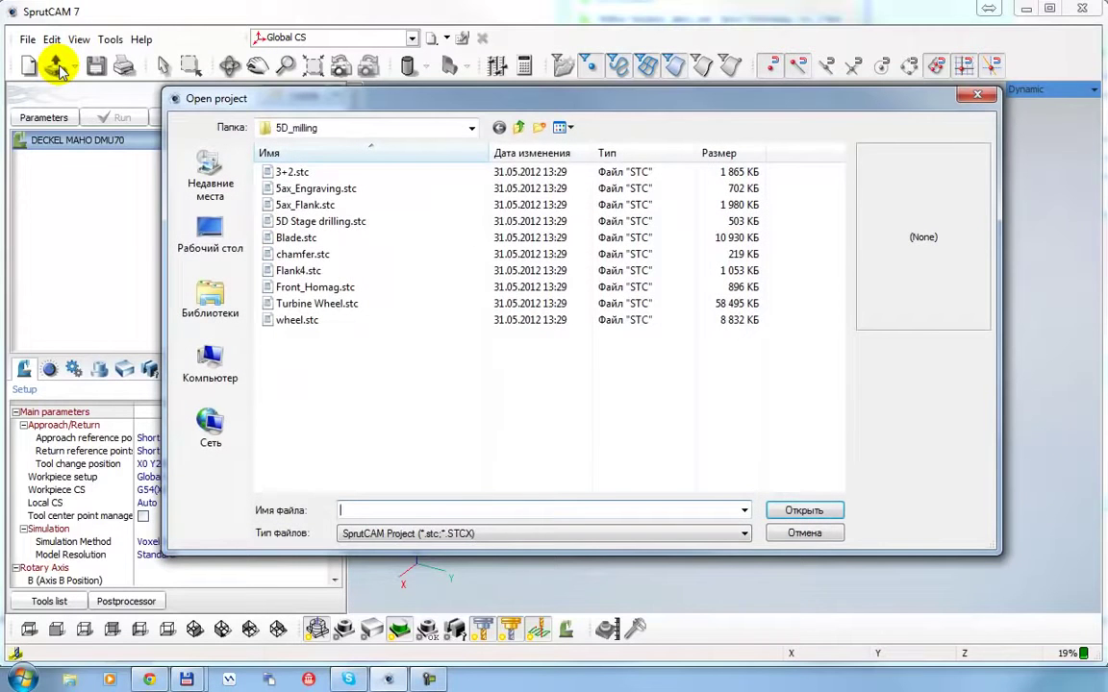
{"action": "left_click", "coordinate": [213, 300]}
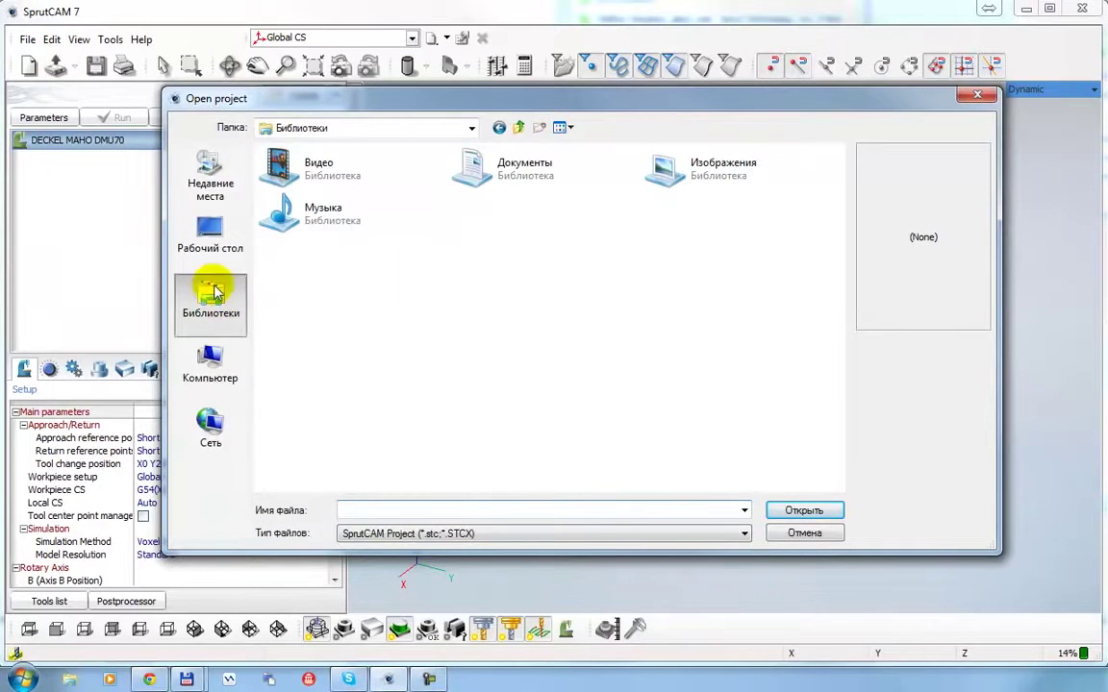
{"action": "double_click", "coordinate": [517, 170]}
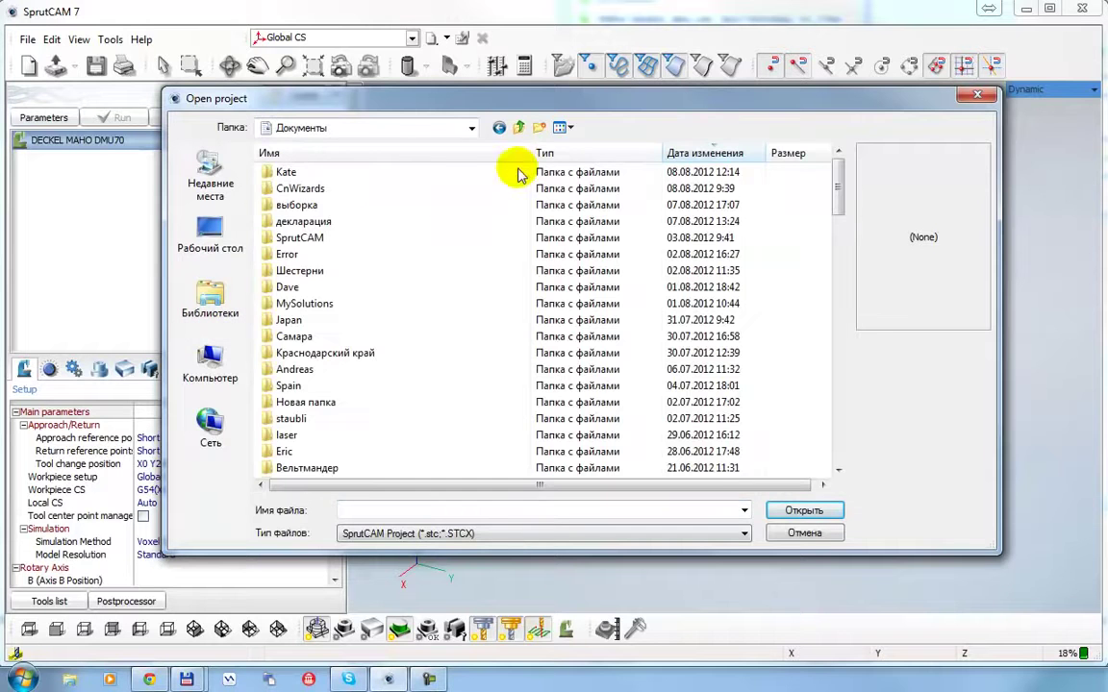
{"action": "double_click", "coordinate": [293, 238]}
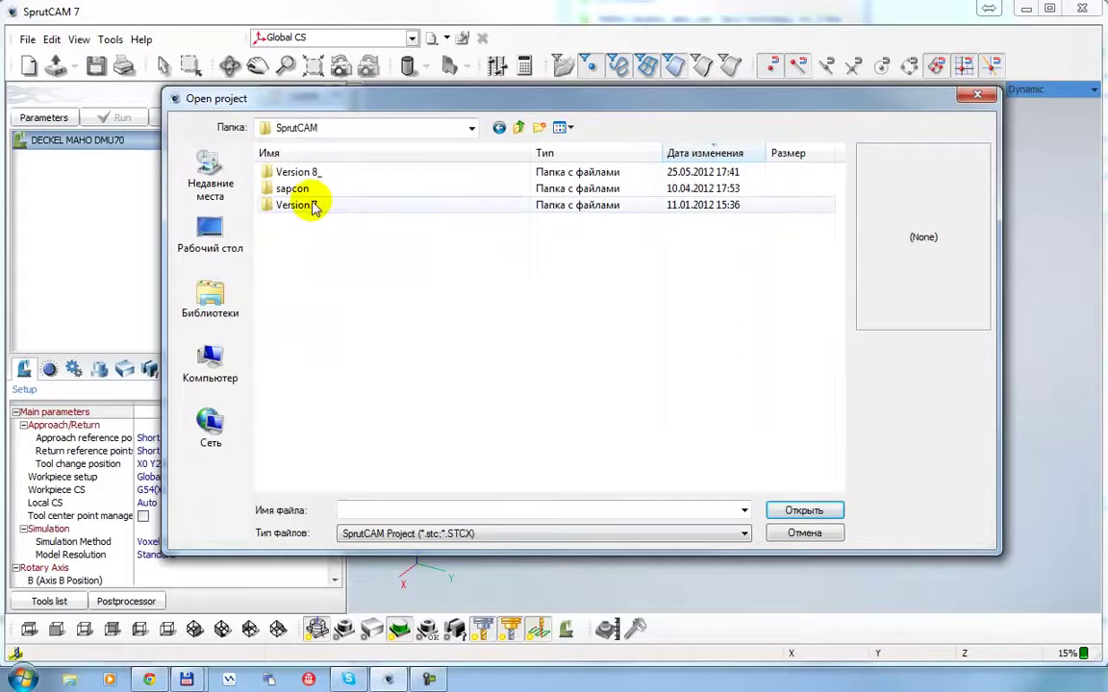
{"action": "double_click", "coordinate": [293, 205]}
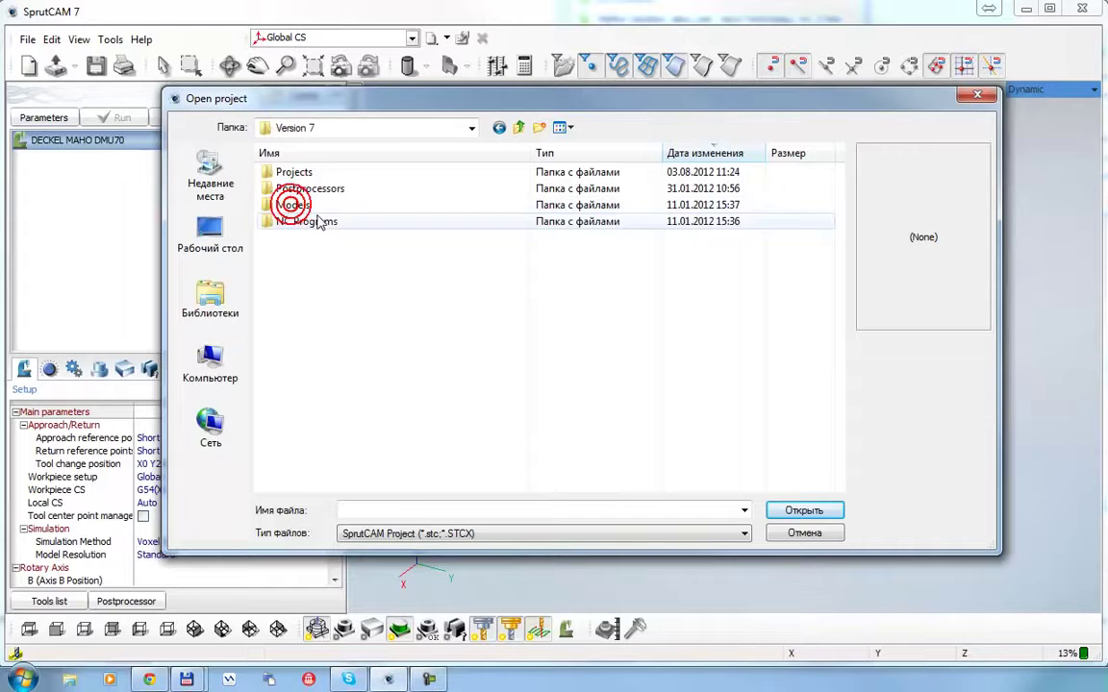
{"action": "double_click", "coordinate": [291, 172]}
{"action": "double_click", "coordinate": [292, 173]}
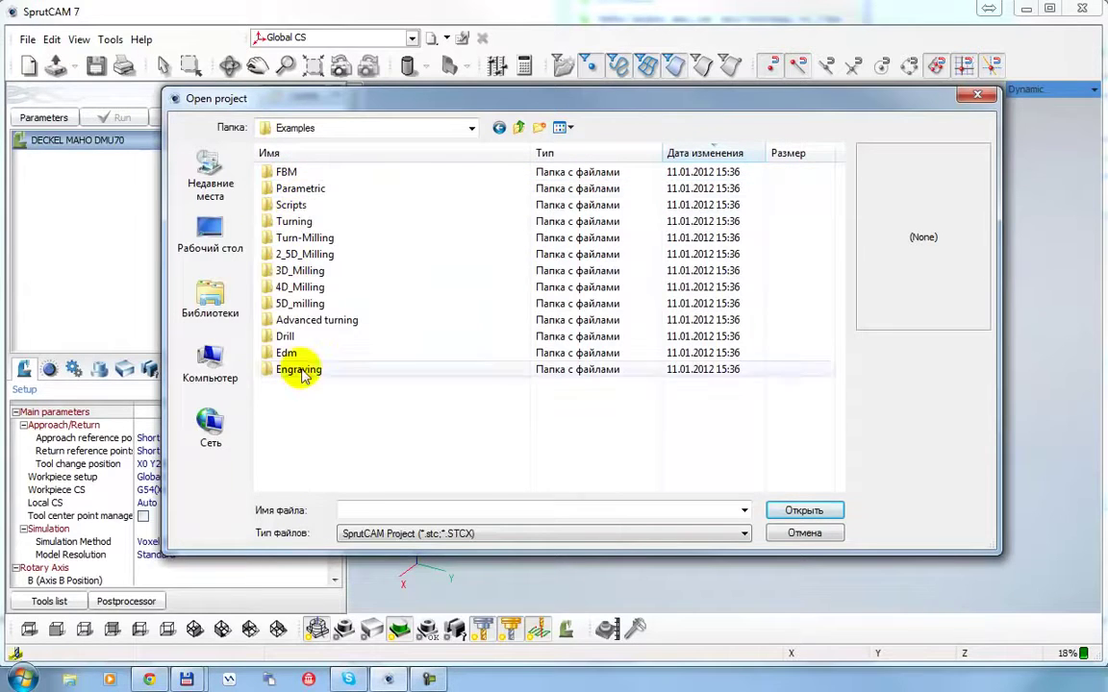
{"action": "left_click", "coordinate": [306, 303]}
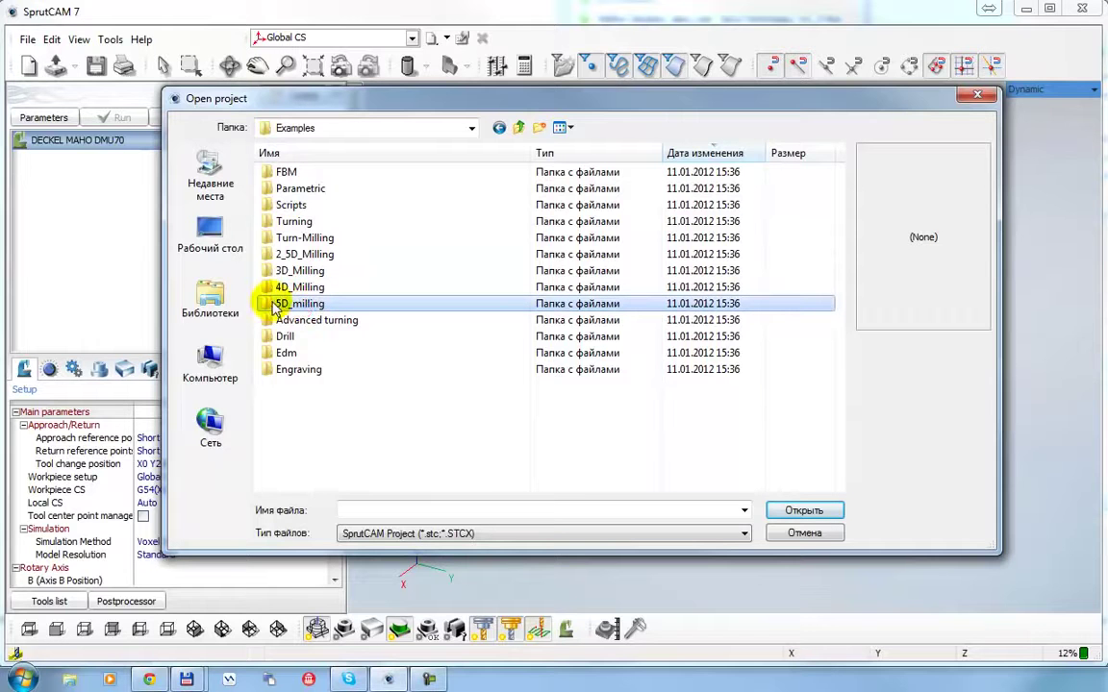
{"action": "double_click", "coordinate": [306, 304]}
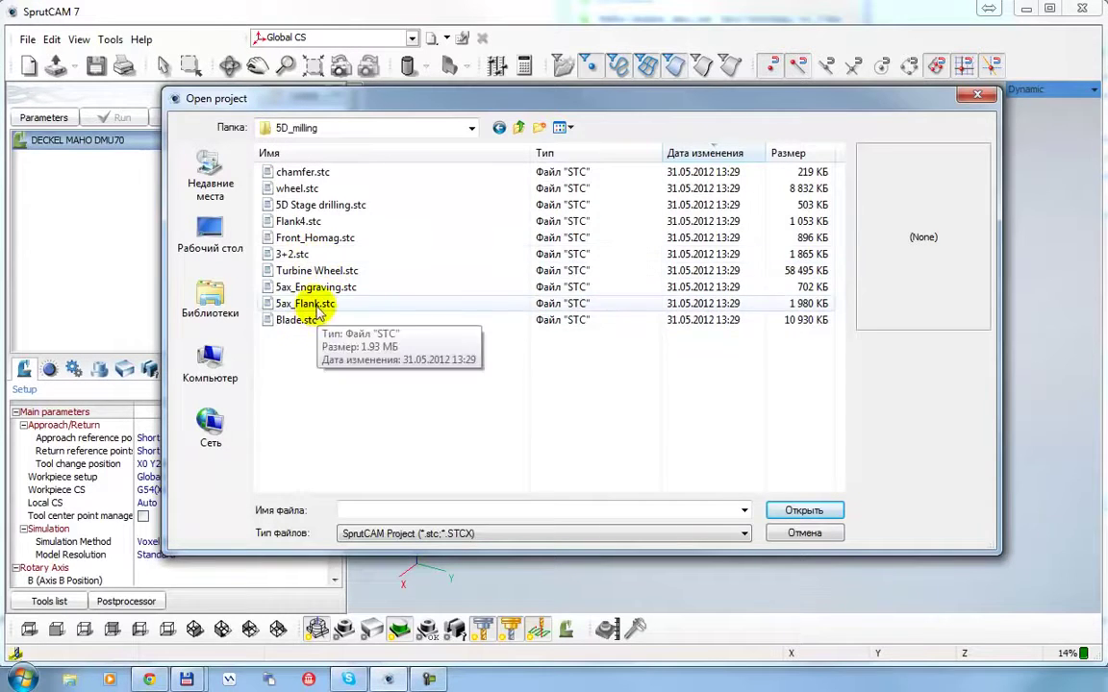
Preview the Turbine Wheel, 5ax_Engraving and 5ax_Flank example projects, and open Blade.stc from the 5D_milling folder.
{"action": "left_click", "coordinate": [301, 328]}
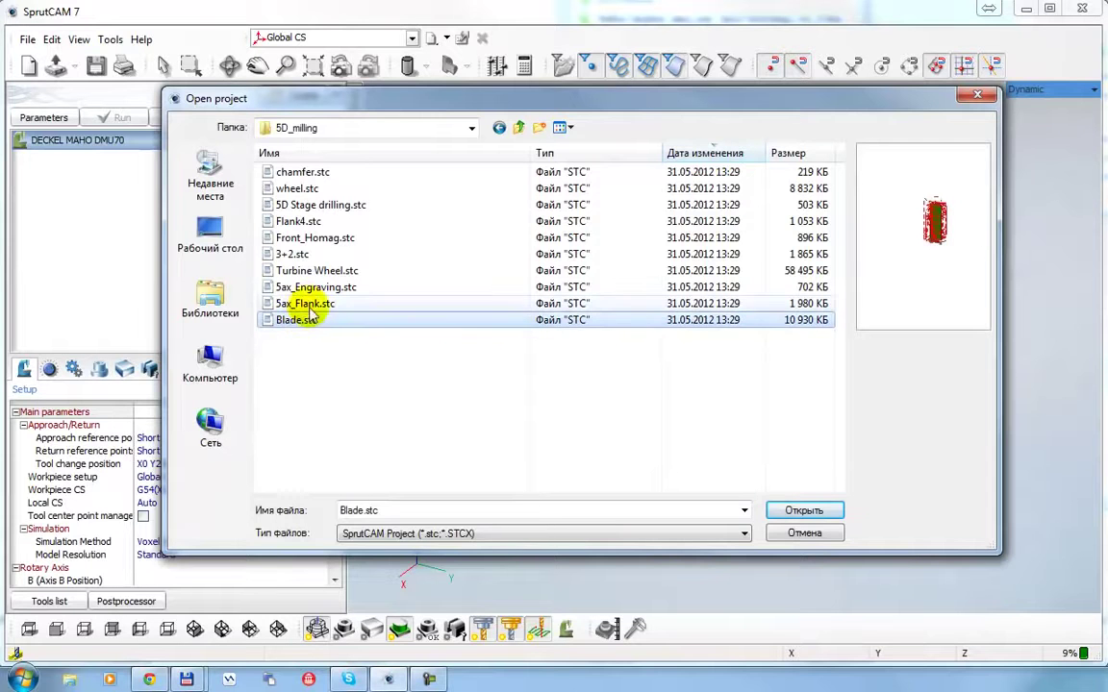
{"action": "left_click", "coordinate": [311, 273]}
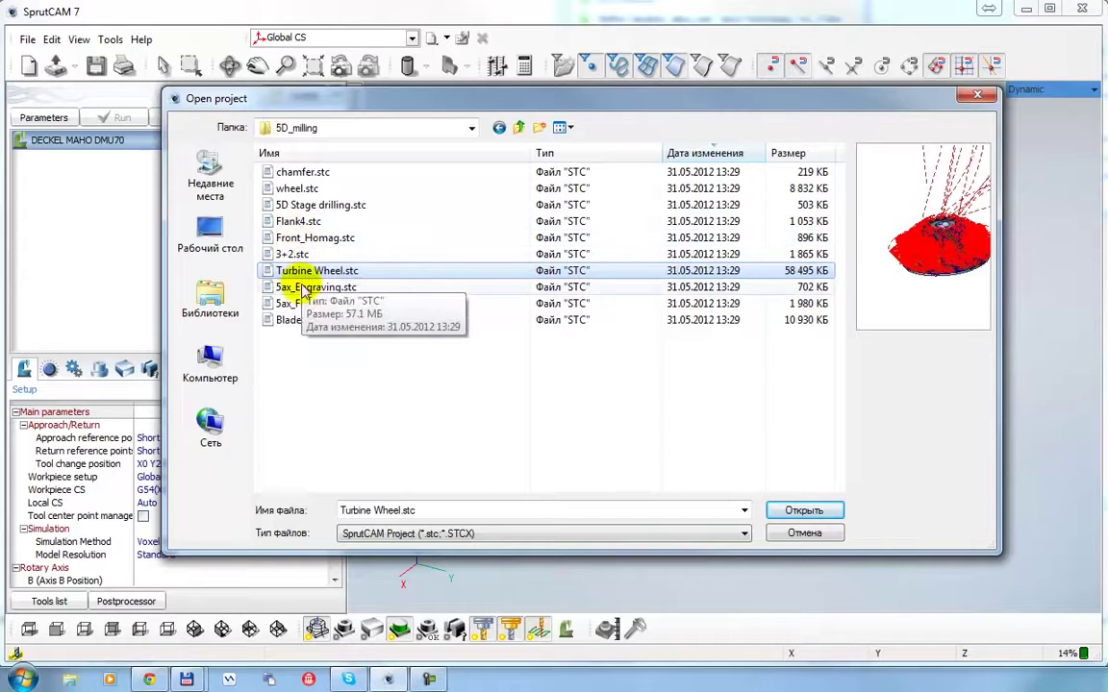
{"action": "left_click", "coordinate": [298, 304]}
{"action": "left_click", "coordinate": [307, 289]}
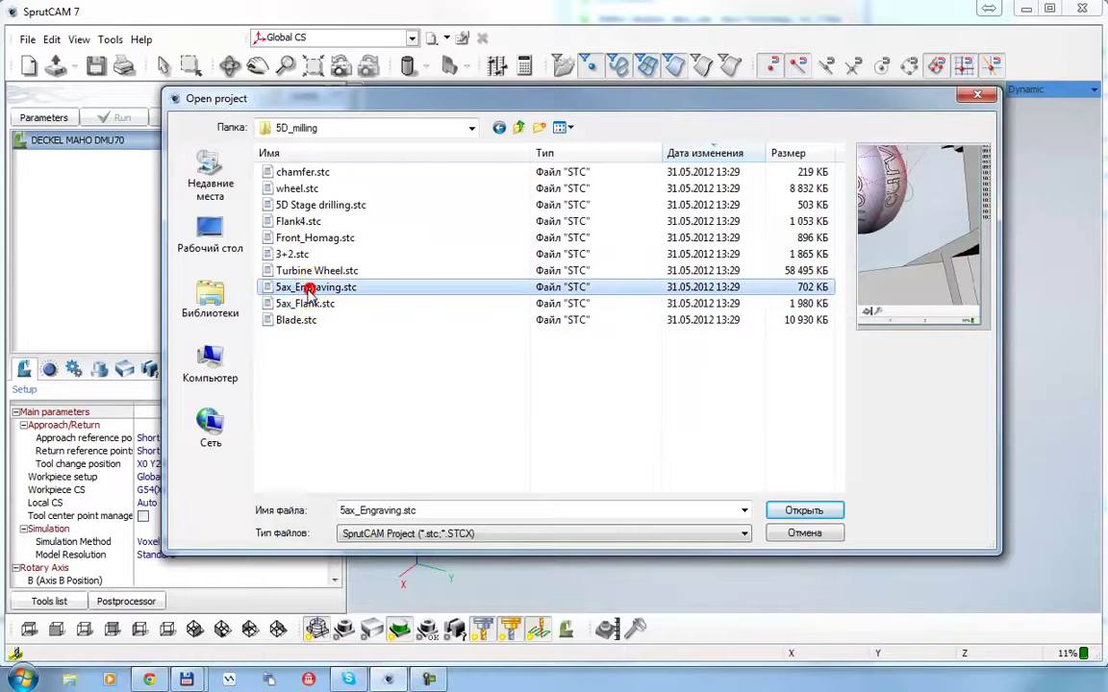
{"action": "left_click", "coordinate": [291, 319]}
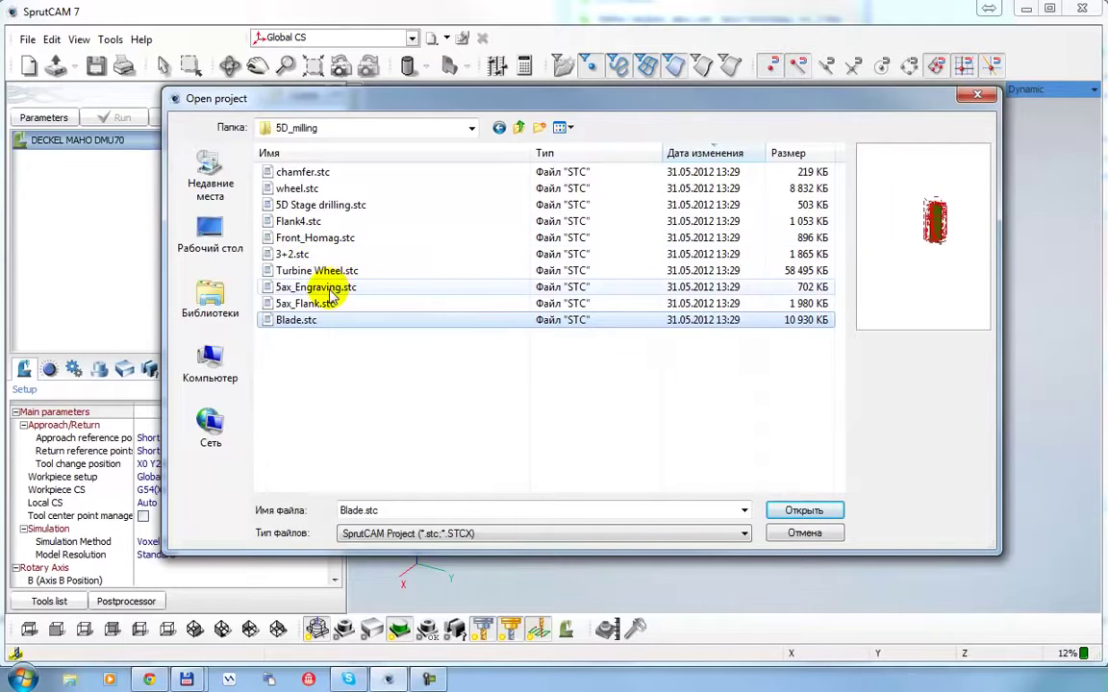
{"action": "key", "text": "Up"}
{"action": "key", "text": "Up"}
{"action": "key", "text": "Down"}
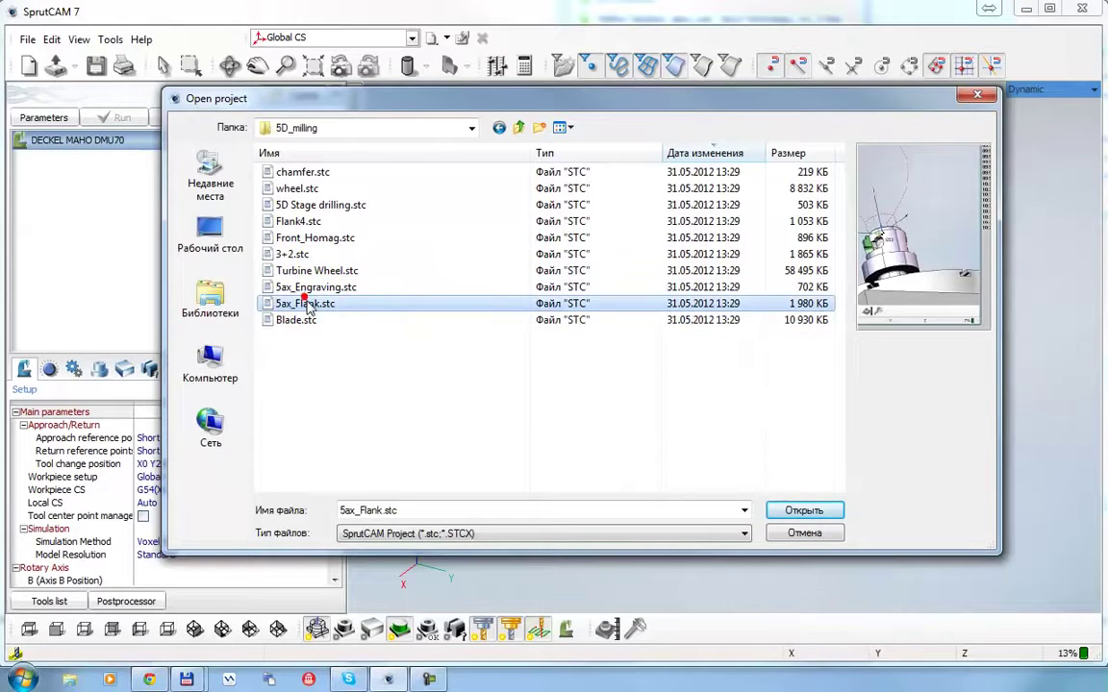
{"action": "left_click", "coordinate": [295, 322]}
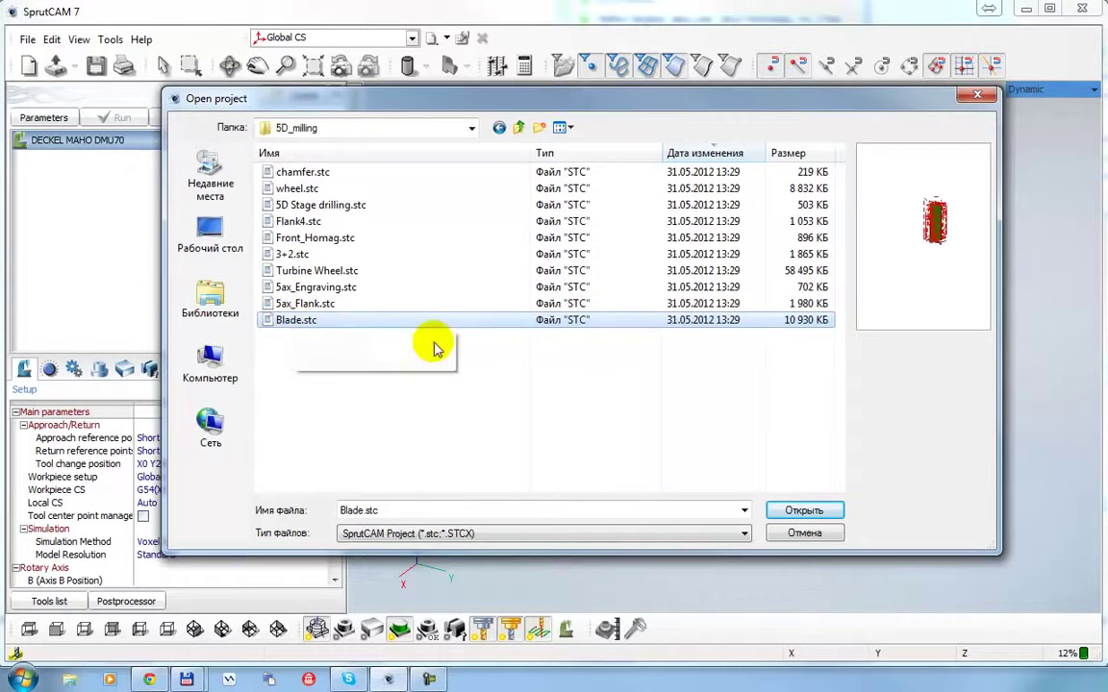
{"action": "left_click", "coordinate": [804, 511]}
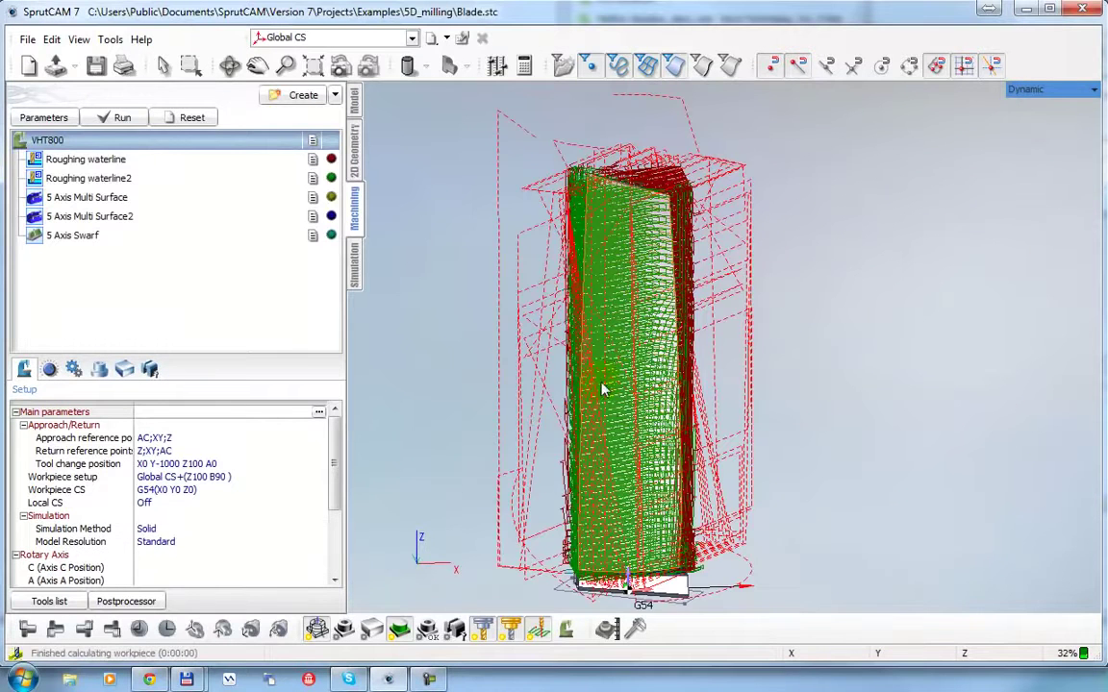
Display the machine model around the blade toolpaths and examine its milling head and rotary table.
{"action": "left_click", "coordinate": [573, 634]}
{"action": "scroll", "coordinate": [729, 361], "scroll_direction": "down", "scroll_amount": 3}
{"action": "right_click_drag", "start_coordinate": [737, 349], "coordinate": [647, 379]}
{"action": "middle_click_drag", "start_coordinate": [646, 380], "coordinate": [590, 381]}
{"action": "scroll", "coordinate": [558, 375], "scroll_direction": "down", "scroll_amount": 3}
{"action": "right_click_drag", "start_coordinate": [546, 373], "coordinate": [540, 346]}
{"action": "scroll", "coordinate": [771, 158], "scroll_direction": "up", "scroll_amount": 5}
{"action": "middle_click_drag", "start_coordinate": [692, 187], "coordinate": [712, 186]}
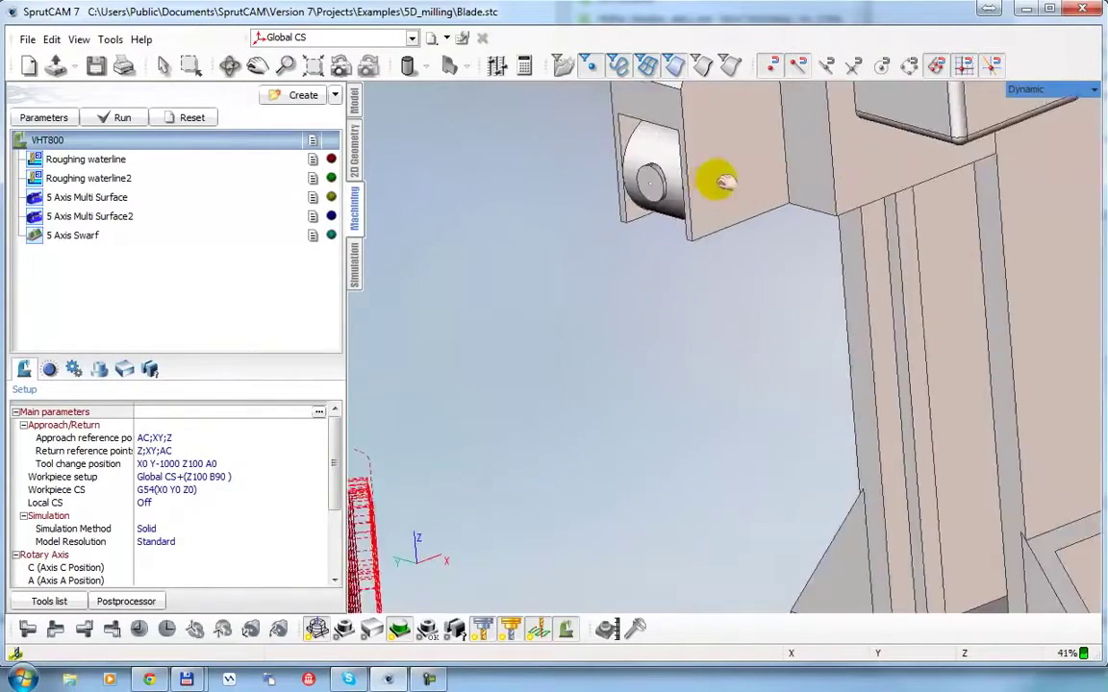
{"action": "scroll", "coordinate": [711, 186], "scroll_direction": "down", "scroll_amount": 5}
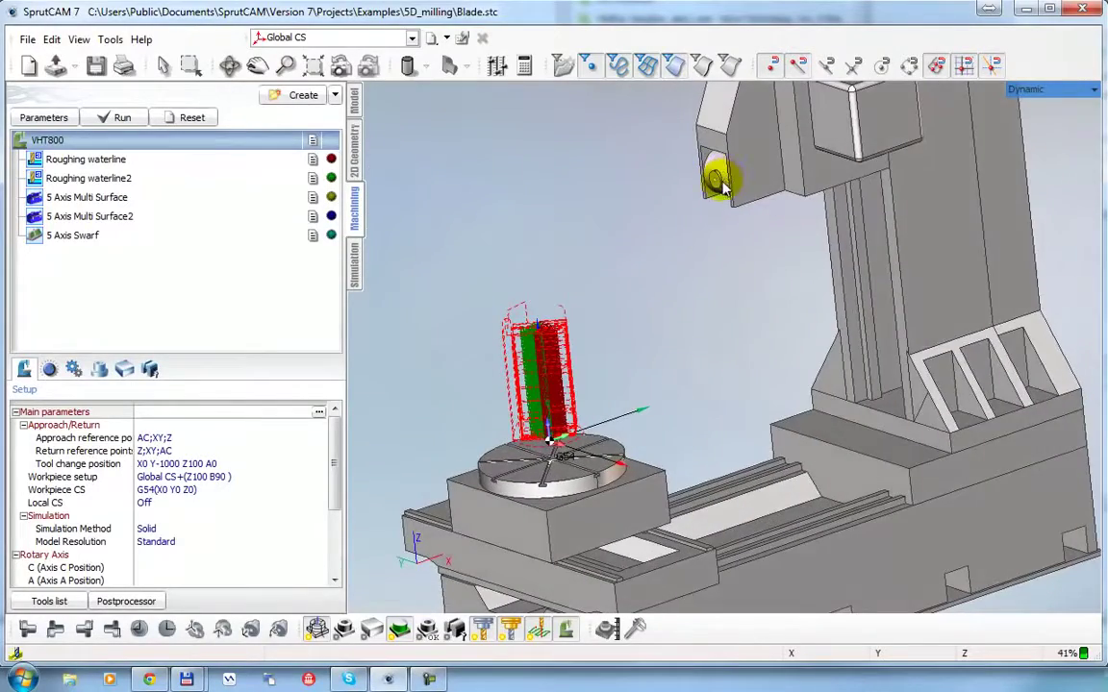
{"action": "scroll", "coordinate": [648, 257], "scroll_direction": "down", "scroll_amount": 4}
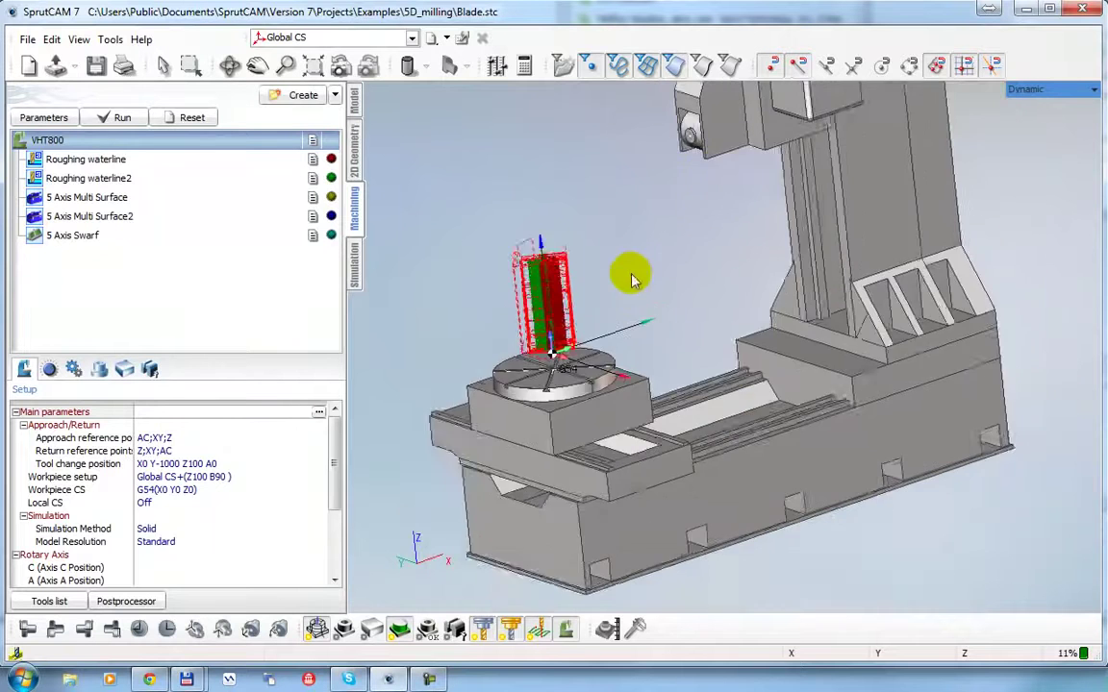
Compare the blade toolpaths of the Roughing waterline and Roughing waterline2 operations up close.
{"action": "left_click", "coordinate": [85, 160]}
{"action": "right_click_drag", "start_coordinate": [528, 315], "coordinate": [511, 279]}
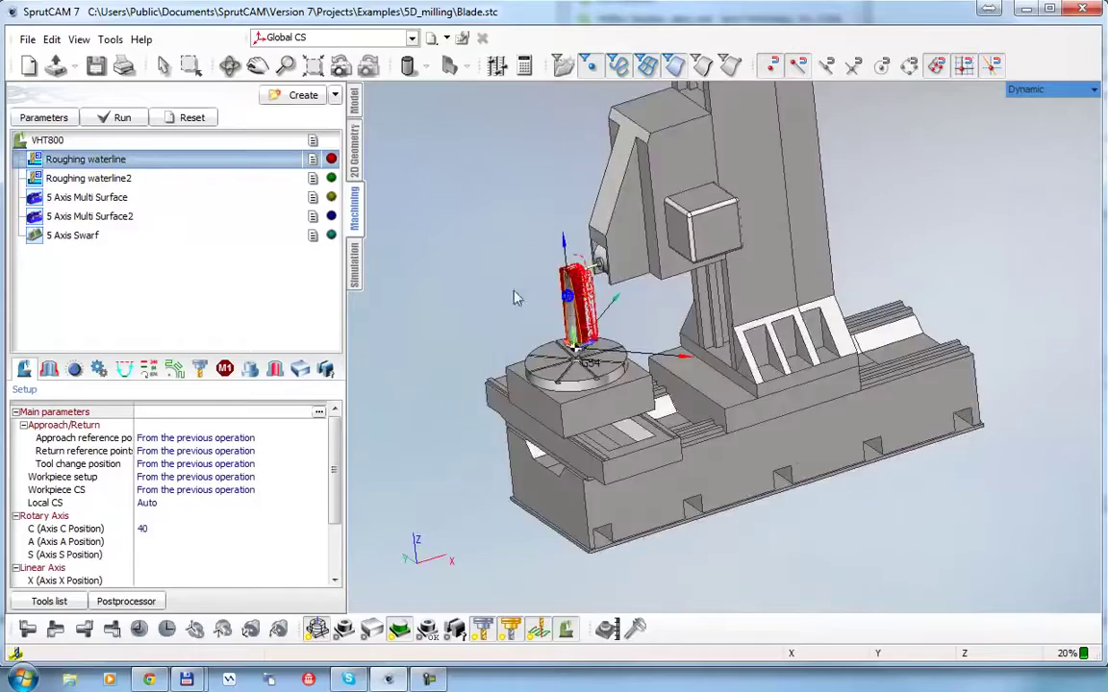
{"action": "scroll", "coordinate": [511, 279], "scroll_direction": "up", "scroll_amount": 6}
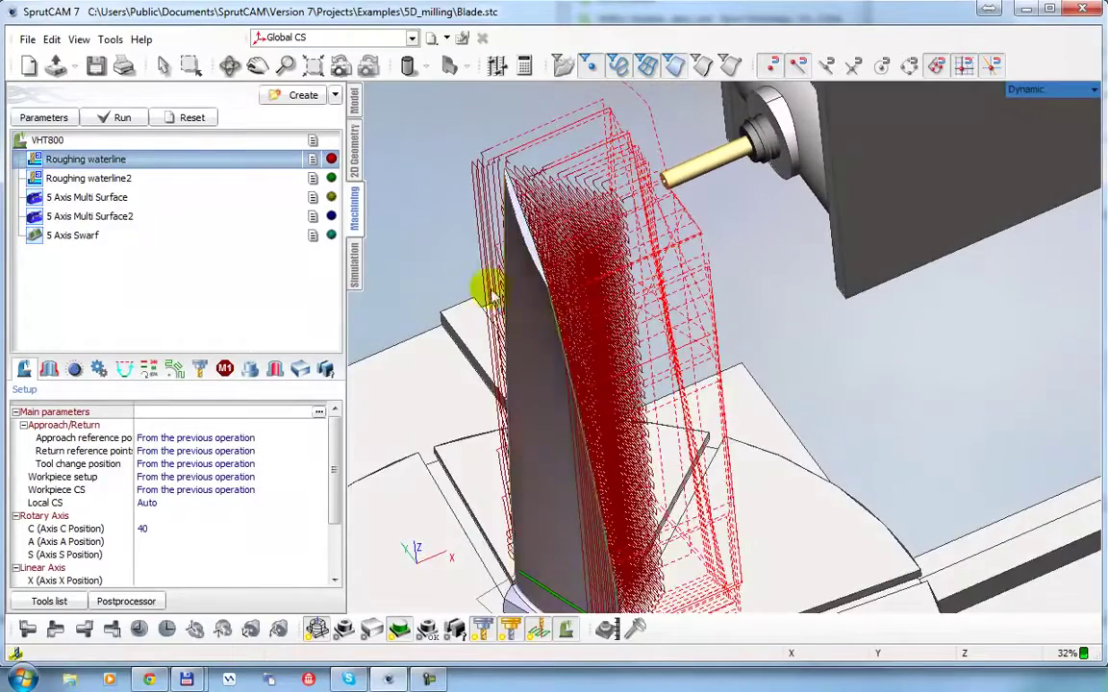
{"action": "left_click", "coordinate": [98, 180]}
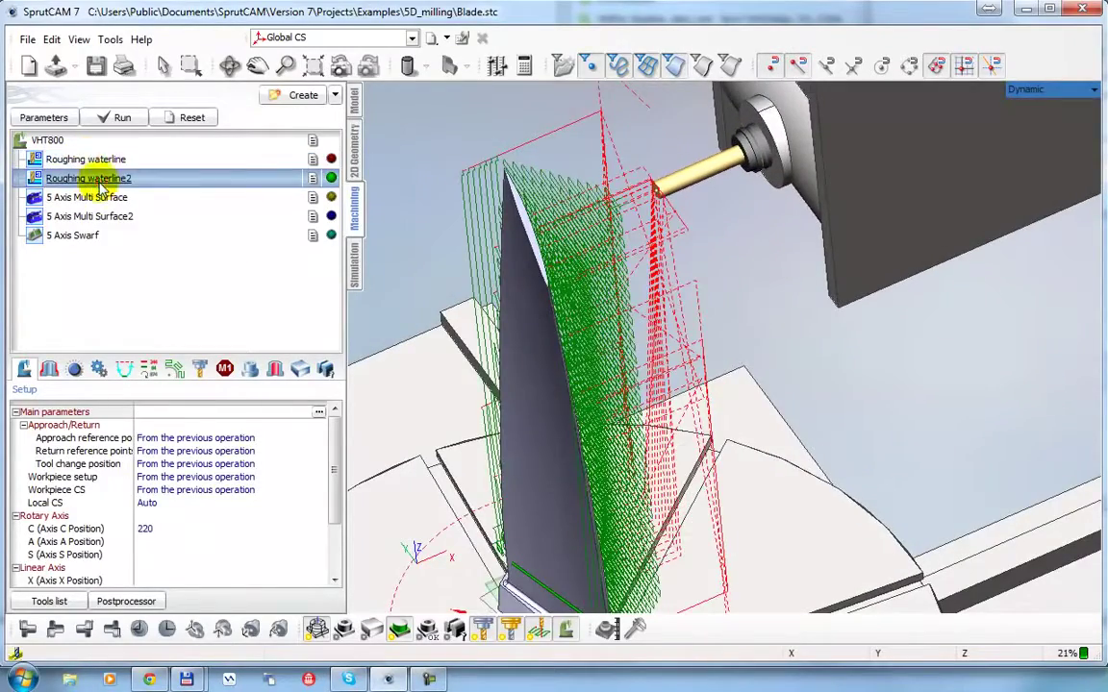
{"action": "left_click", "coordinate": [75, 159]}
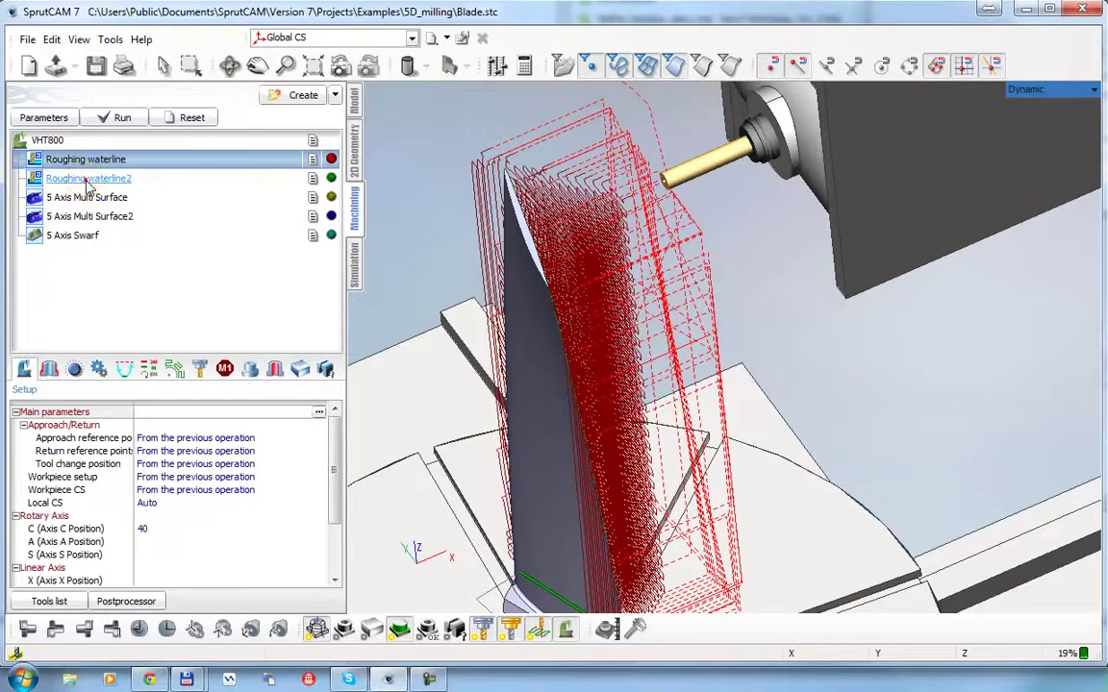
{"action": "left_click", "coordinate": [81, 179]}
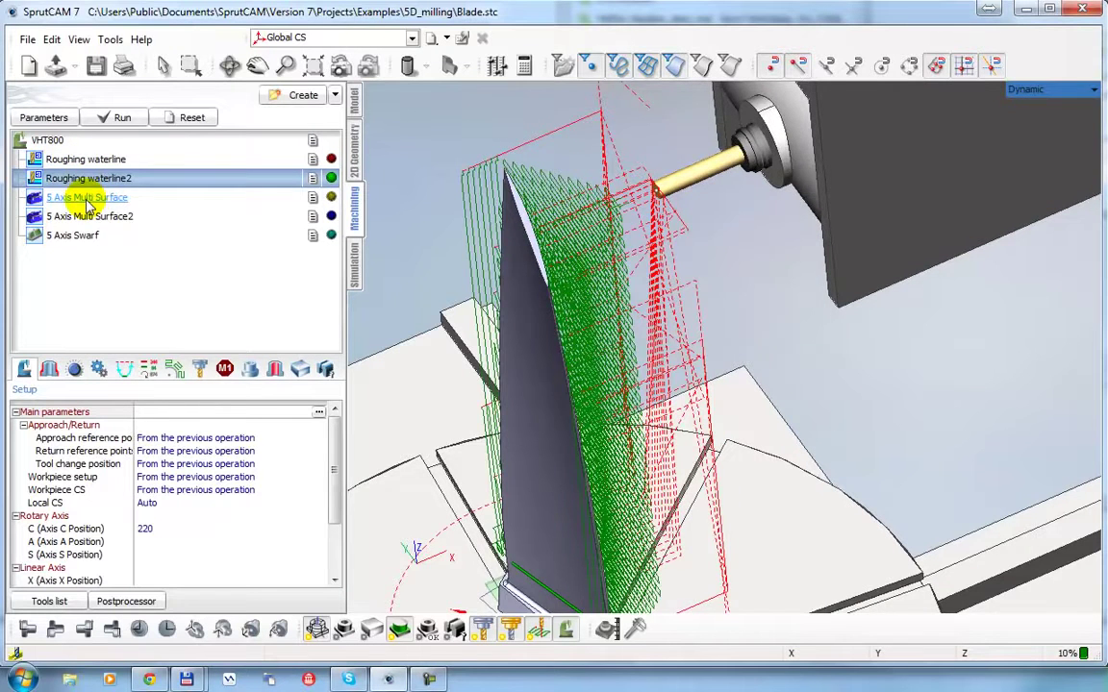
View the 5 Axis Multi Surface, 5 Axis Multi Surface2 and 5 Axis Swarf operations on the blade.
{"action": "left_click", "coordinate": [87, 199]}
{"action": "left_click", "coordinate": [82, 216]}
{"action": "left_click", "coordinate": [59, 238]}
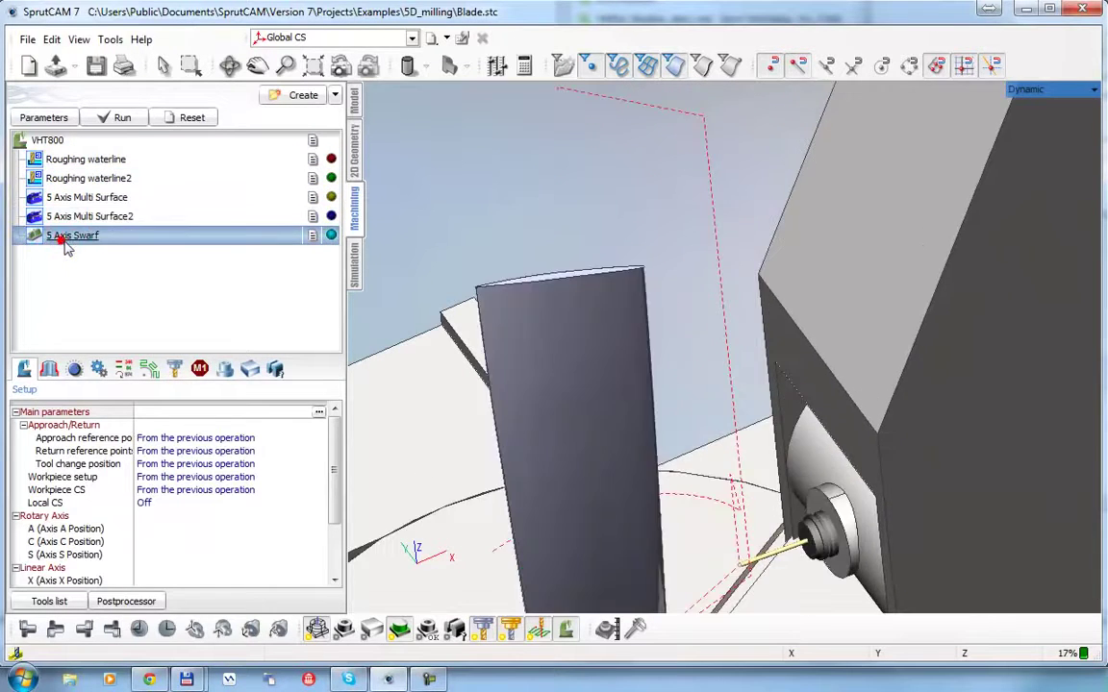
{"action": "scroll", "coordinate": [707, 353], "scroll_direction": "down", "scroll_amount": 5}
{"action": "middle_click_drag", "start_coordinate": [706, 352], "coordinate": [716, 292]}
{"action": "right_click_drag", "start_coordinate": [717, 294], "coordinate": [724, 288]}
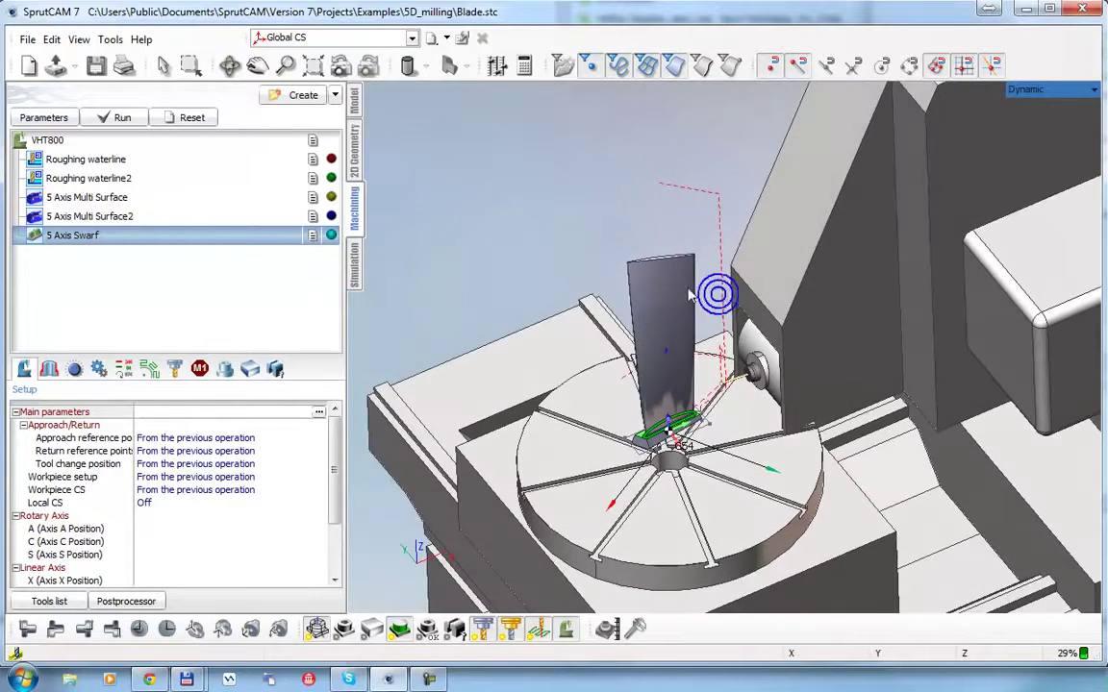
Switch from machining to simulation with Roughing waterline2 selected and display the machine model there.
{"action": "left_click", "coordinate": [72, 158]}
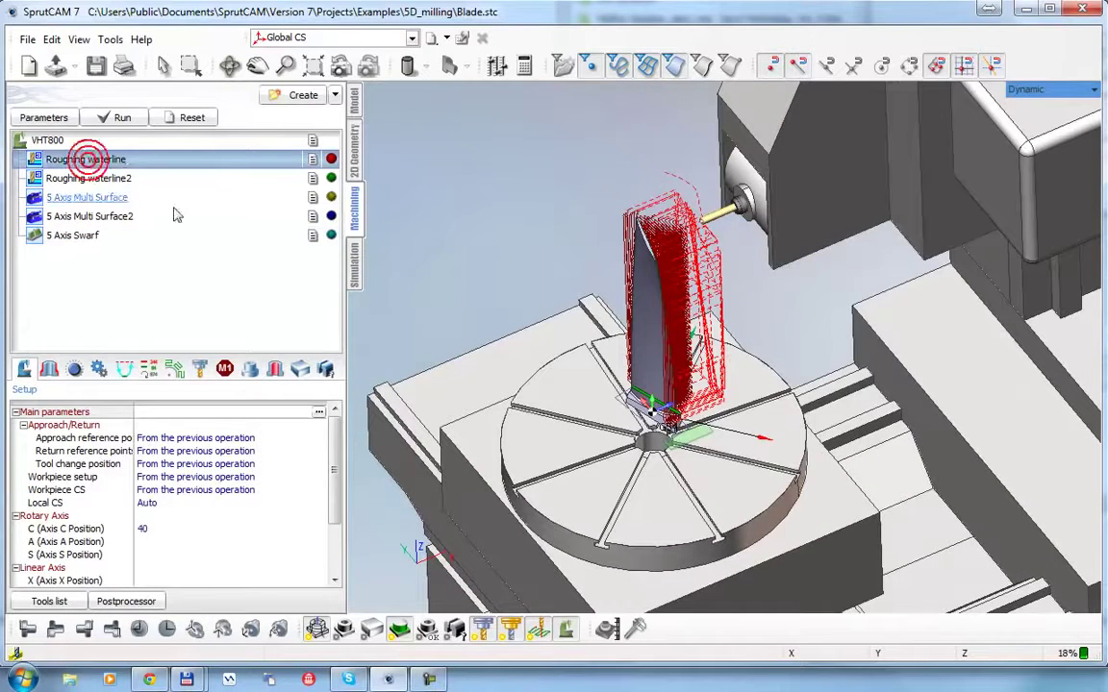
{"action": "left_click", "coordinate": [114, 179]}
{"action": "left_click", "coordinate": [356, 261]}
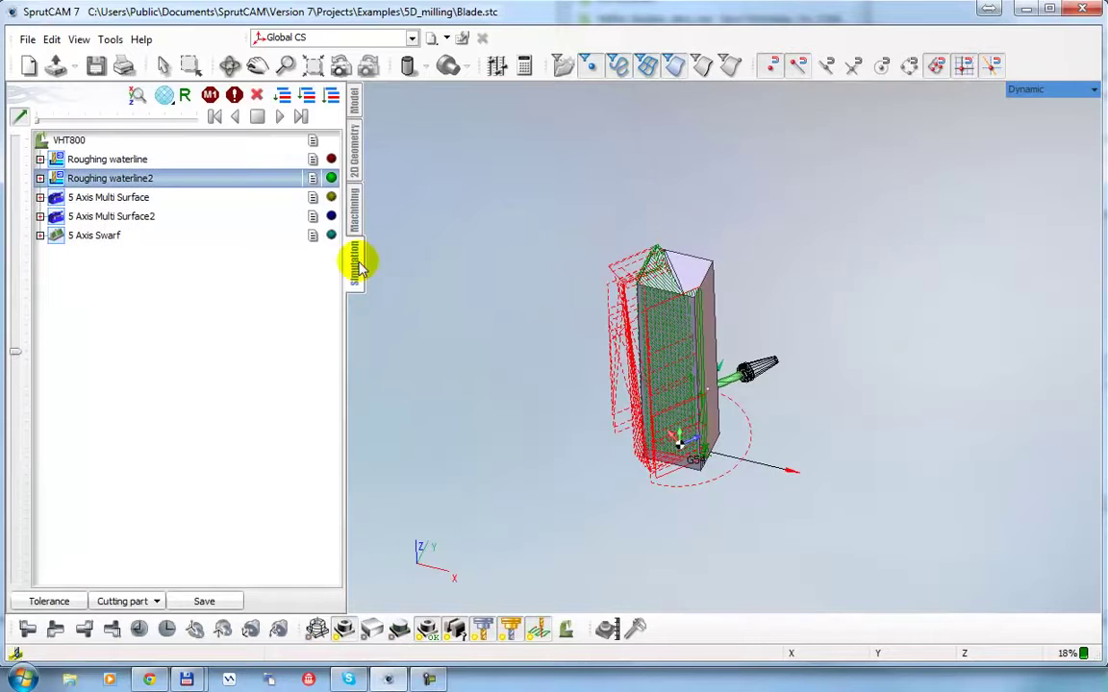
{"action": "left_click", "coordinate": [564, 628]}
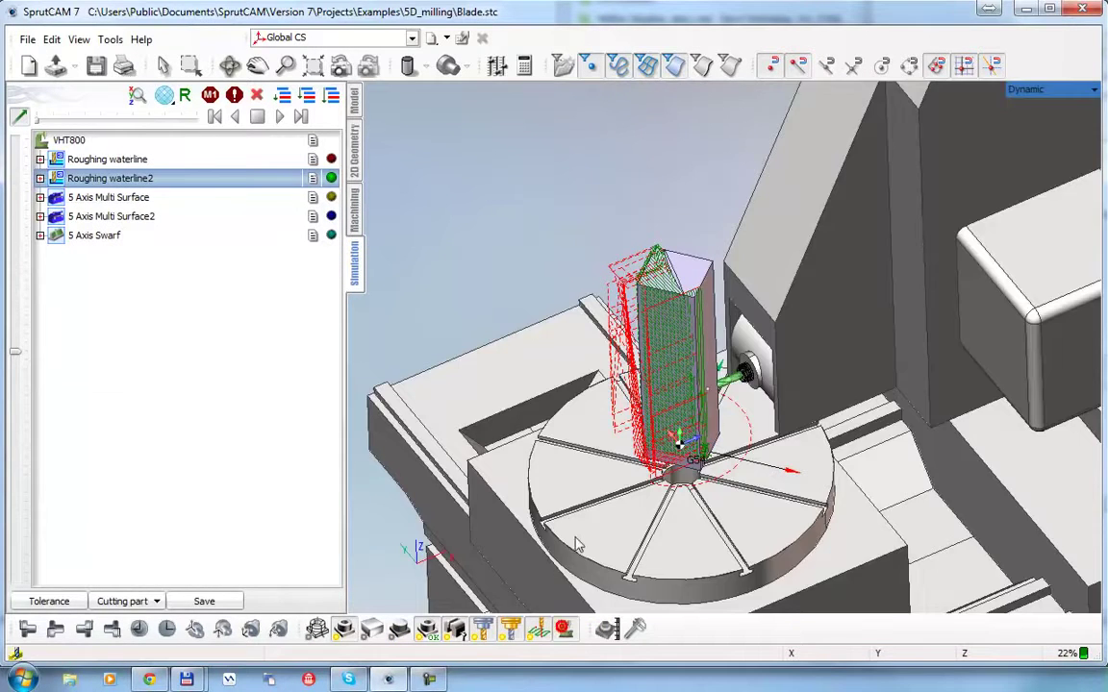
{"action": "scroll", "coordinate": [568, 384], "scroll_direction": "up", "scroll_amount": 3}
{"action": "right_click_drag", "start_coordinate": [568, 384], "coordinate": [573, 378]}
Start simulating the first Roughing waterline operation with its toolpath hidden, and stop the simulation.
{"action": "left_click", "coordinate": [70, 140]}
{"action": "left_click", "coordinate": [99, 164]}
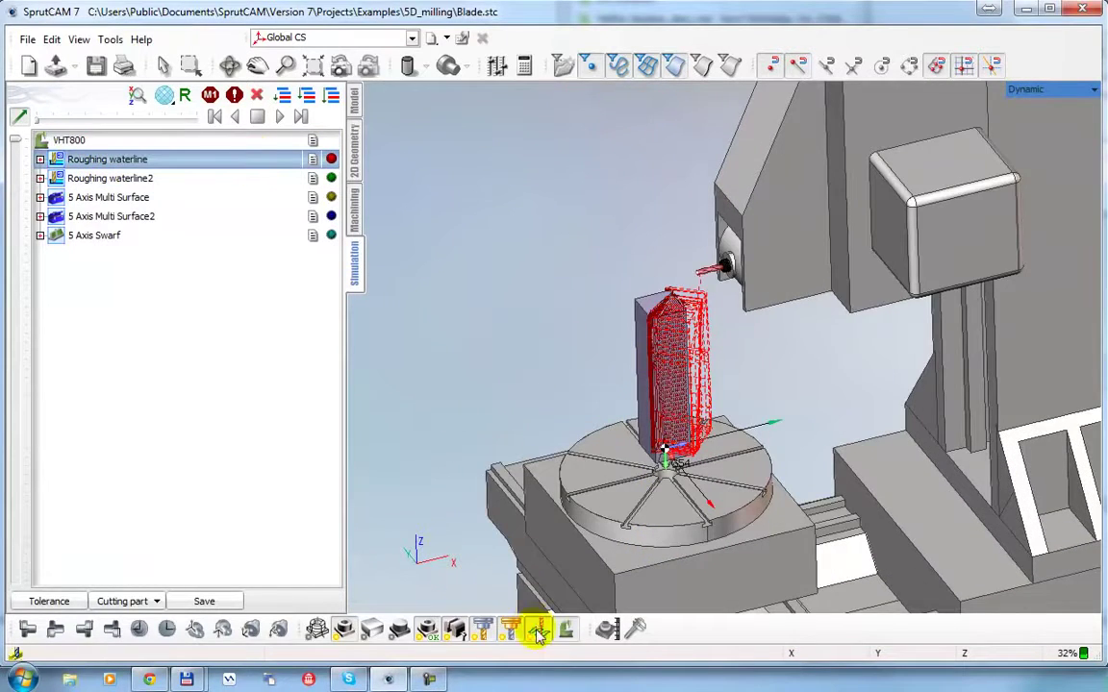
{"action": "left_click", "coordinate": [256, 117]}
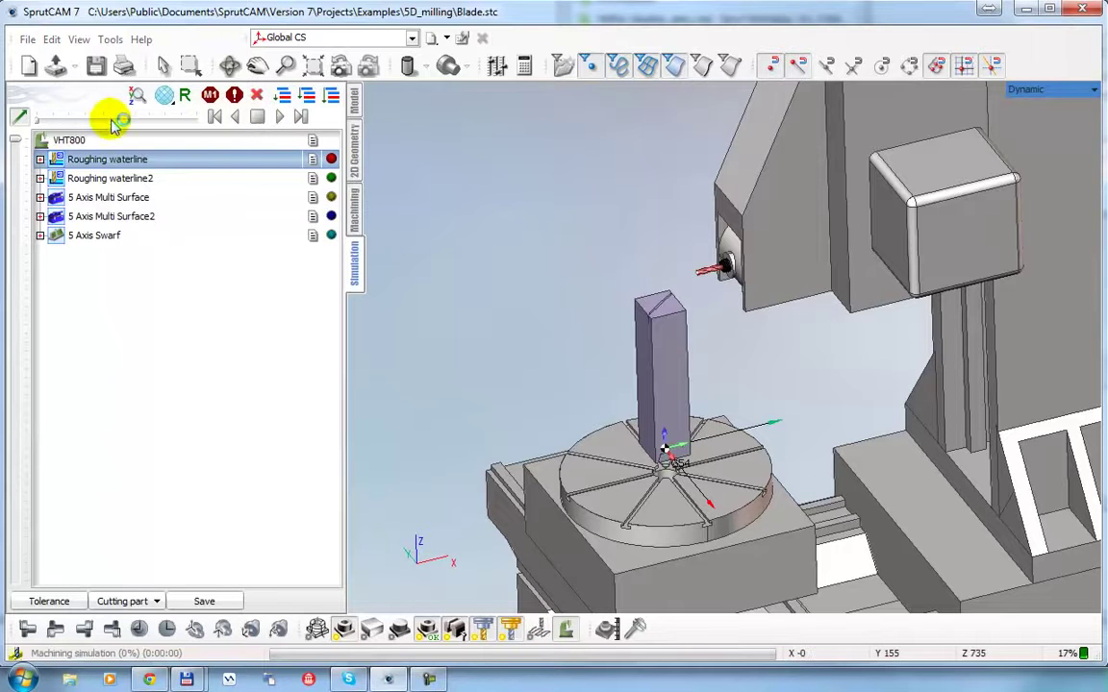
{"action": "left_click", "coordinate": [259, 116]}
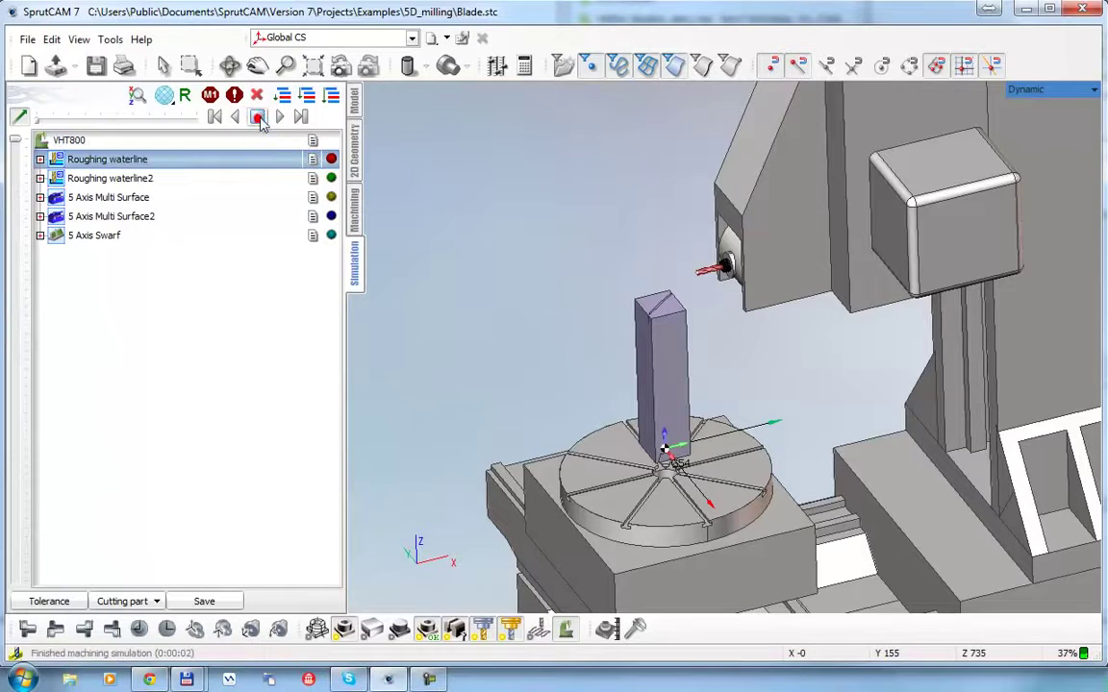
Set the simulation method of the VHT800 machine to Voxel 5d in its machining setup parameters.
{"action": "left_click", "coordinate": [354, 208]}
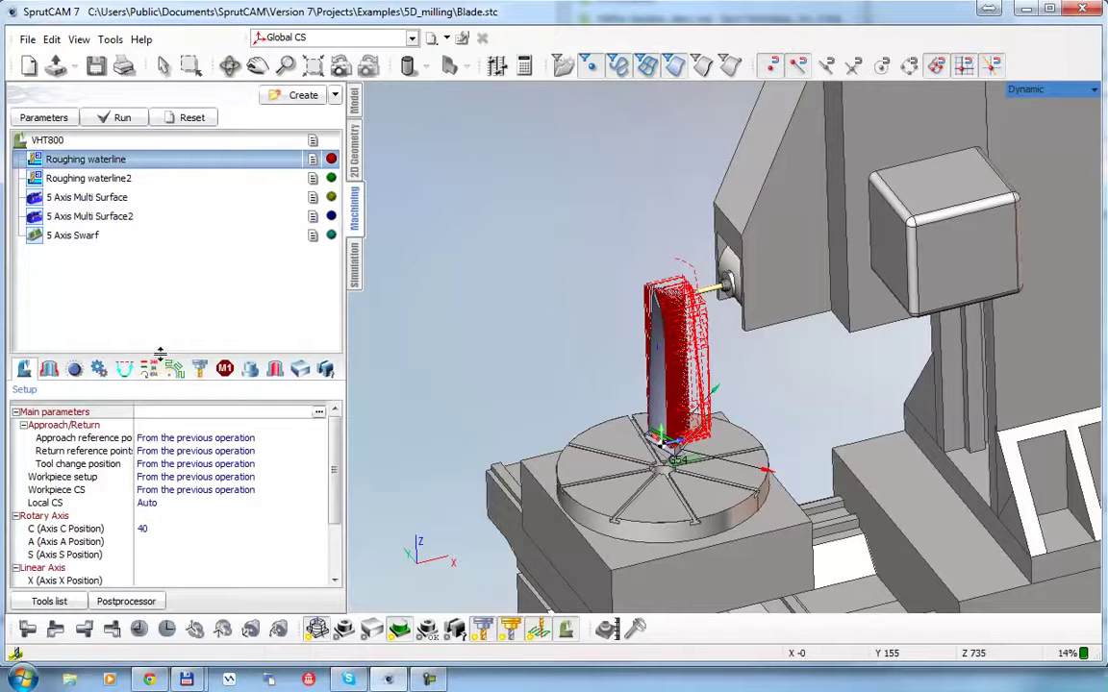
{"action": "left_click_drag", "start_coordinate": [160, 354], "coordinate": [153, 296]}
{"action": "left_click", "coordinate": [44, 140]}
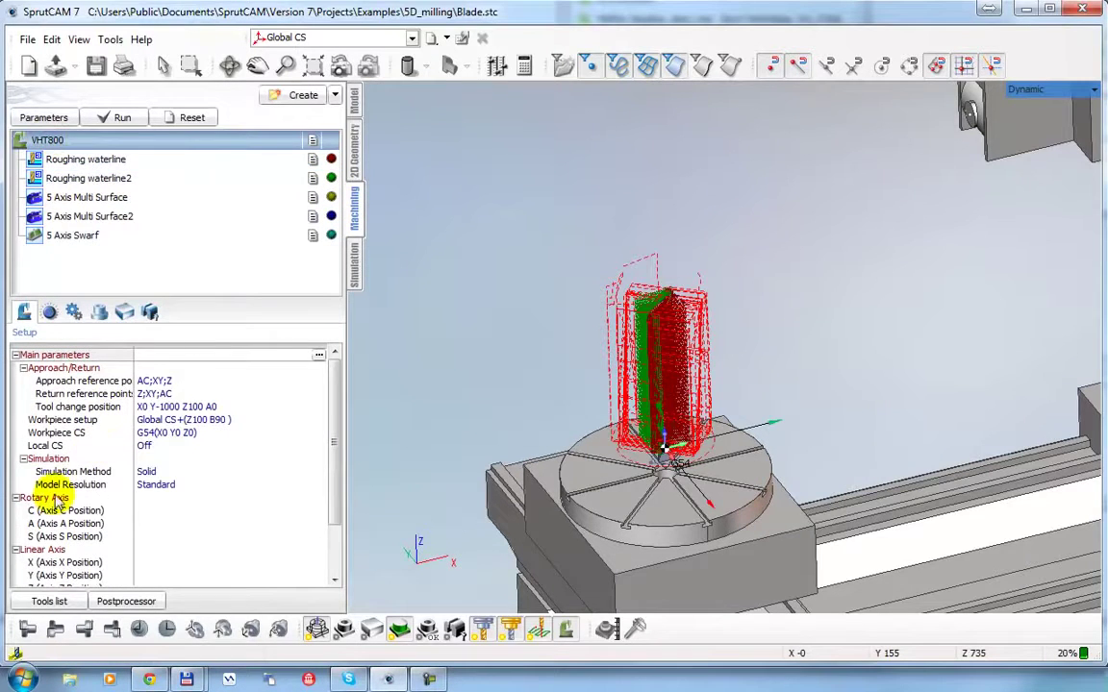
{"action": "left_click", "coordinate": [58, 471]}
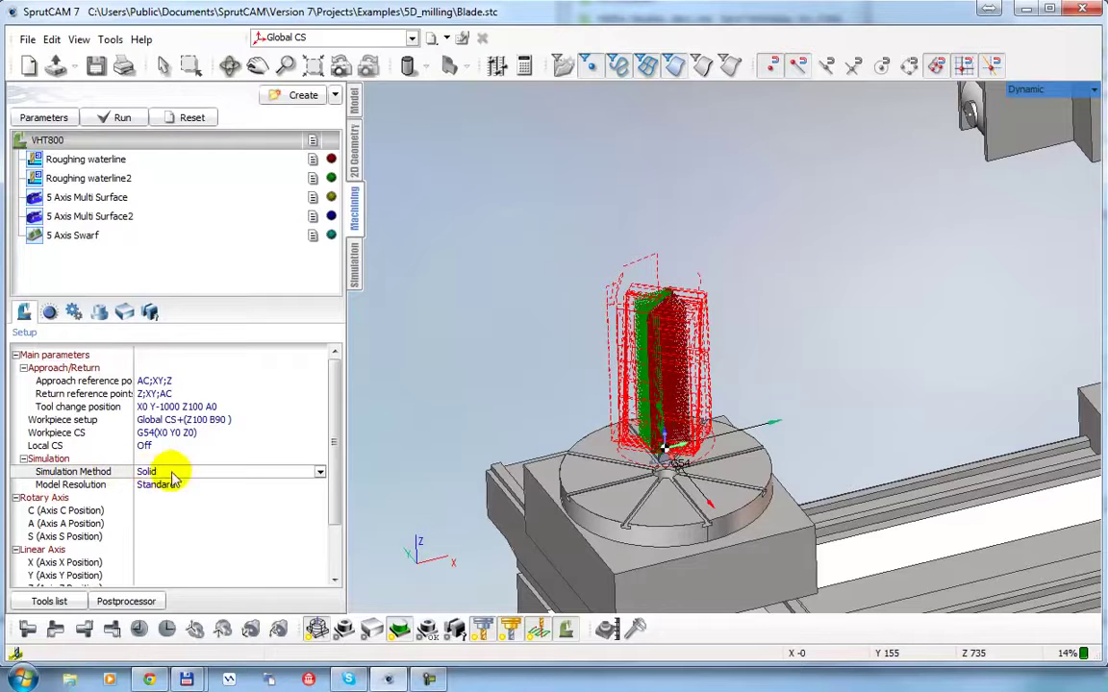
{"action": "left_click", "coordinate": [158, 513]}
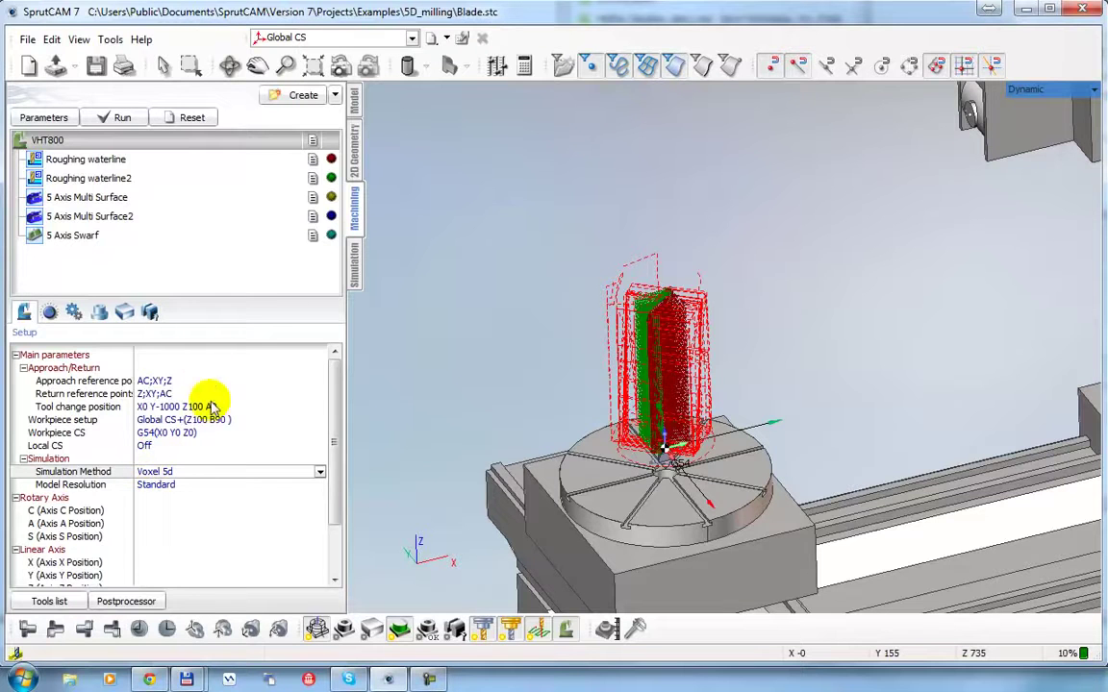
Return to simulation and choose Voxel 5D as the simulation mode for the VHT800 project.
{"action": "left_click", "coordinate": [353, 264]}
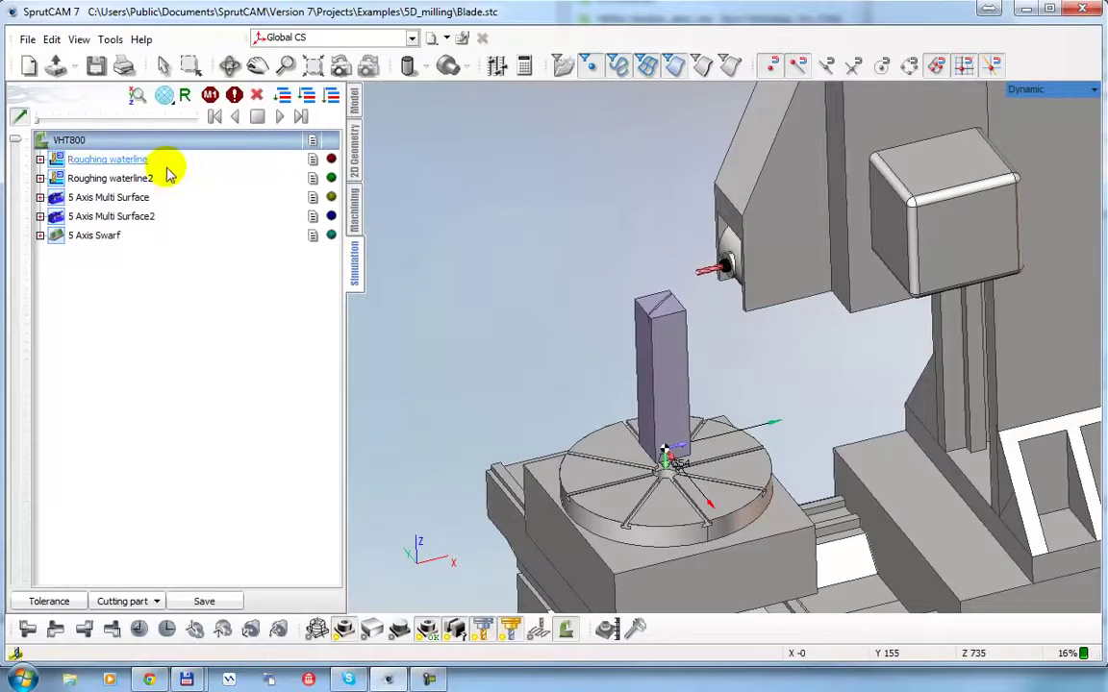
{"action": "left_click", "coordinate": [165, 98]}
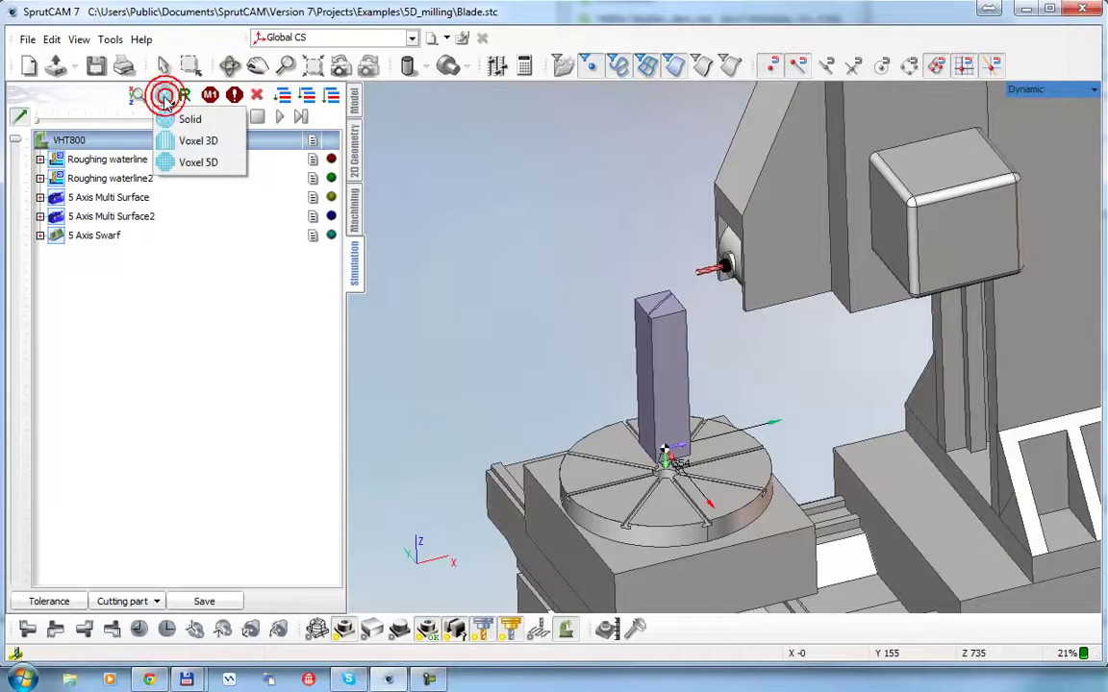
{"action": "left_click", "coordinate": [184, 165]}
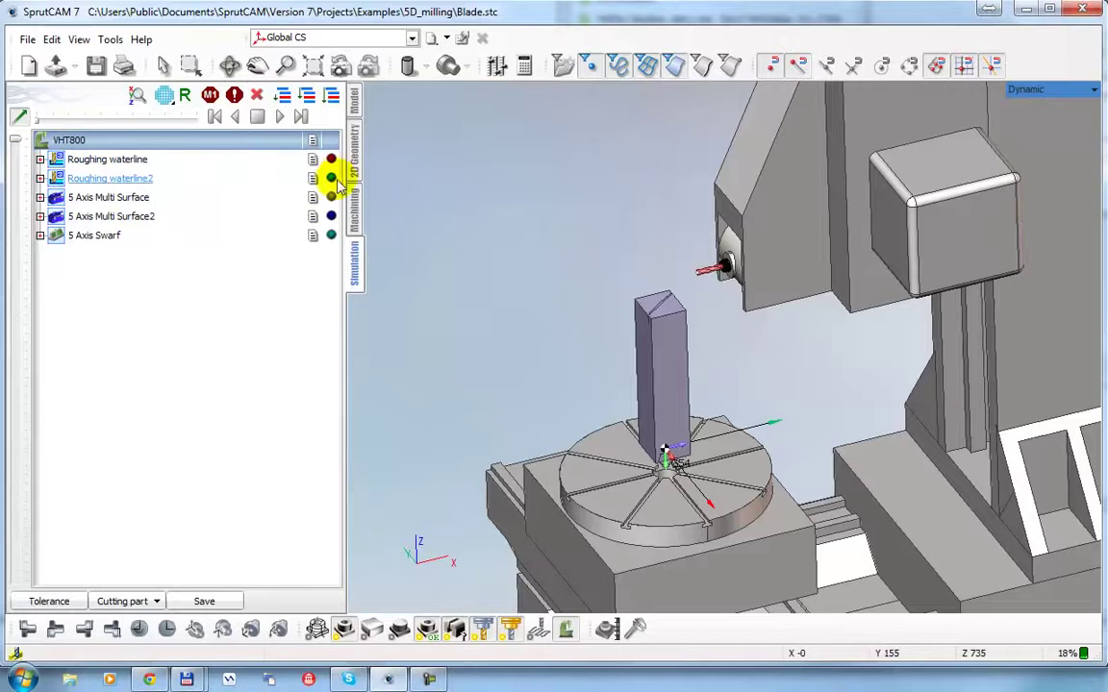
Run the simulation of the first Roughing waterline operation with its toolpath shown, and reload the simulation view through machining.
{"action": "left_click", "coordinate": [278, 116]}
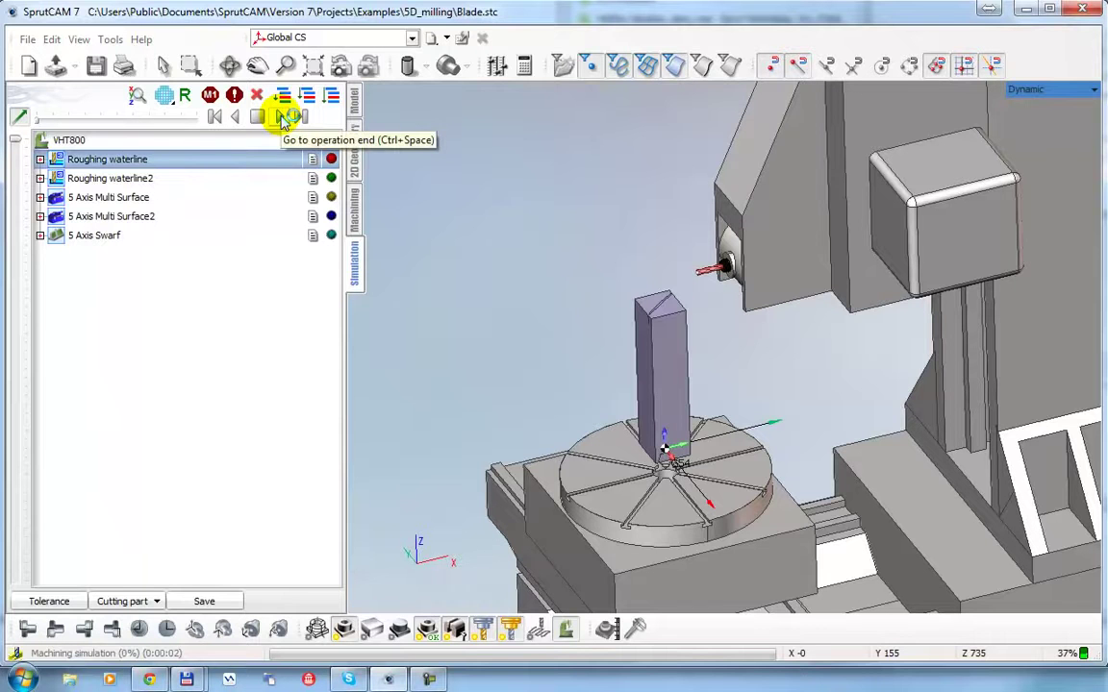
{"action": "left_click", "coordinate": [538, 631]}
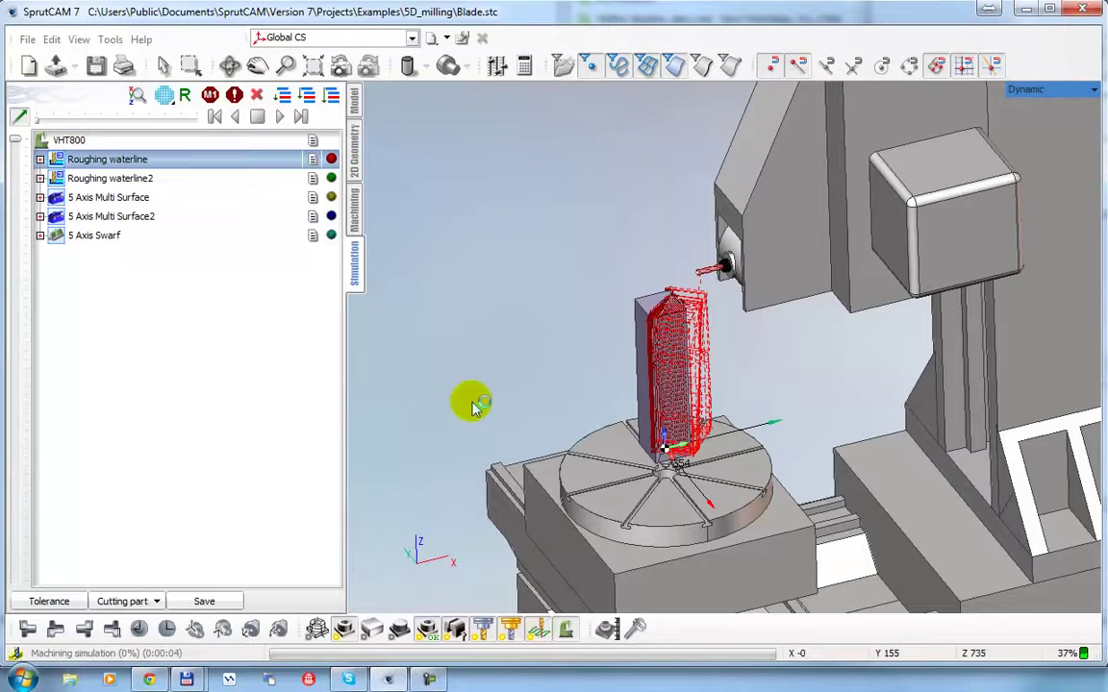
{"action": "left_click", "coordinate": [280, 116]}
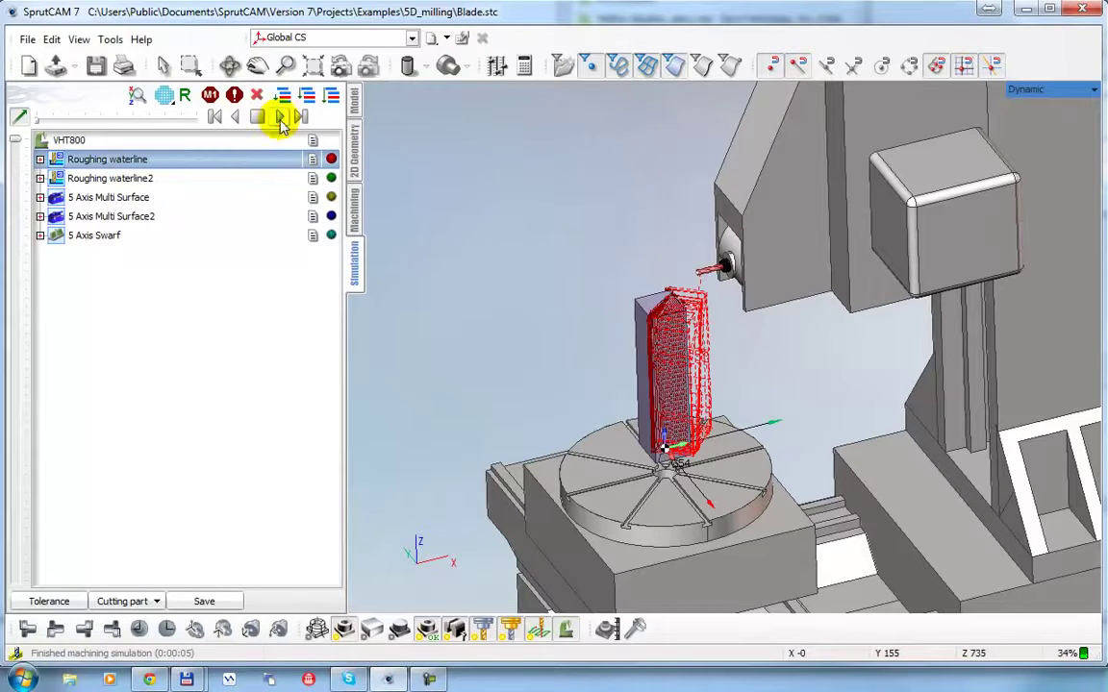
{"action": "left_click", "coordinate": [355, 202]}
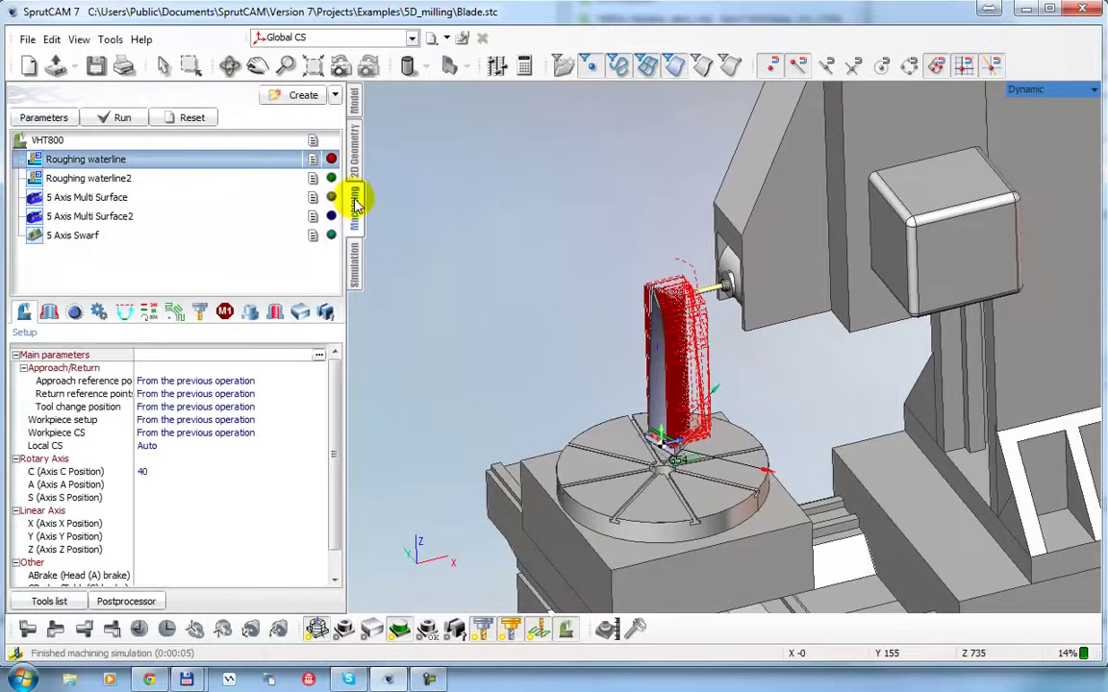
{"action": "left_click", "coordinate": [355, 260]}
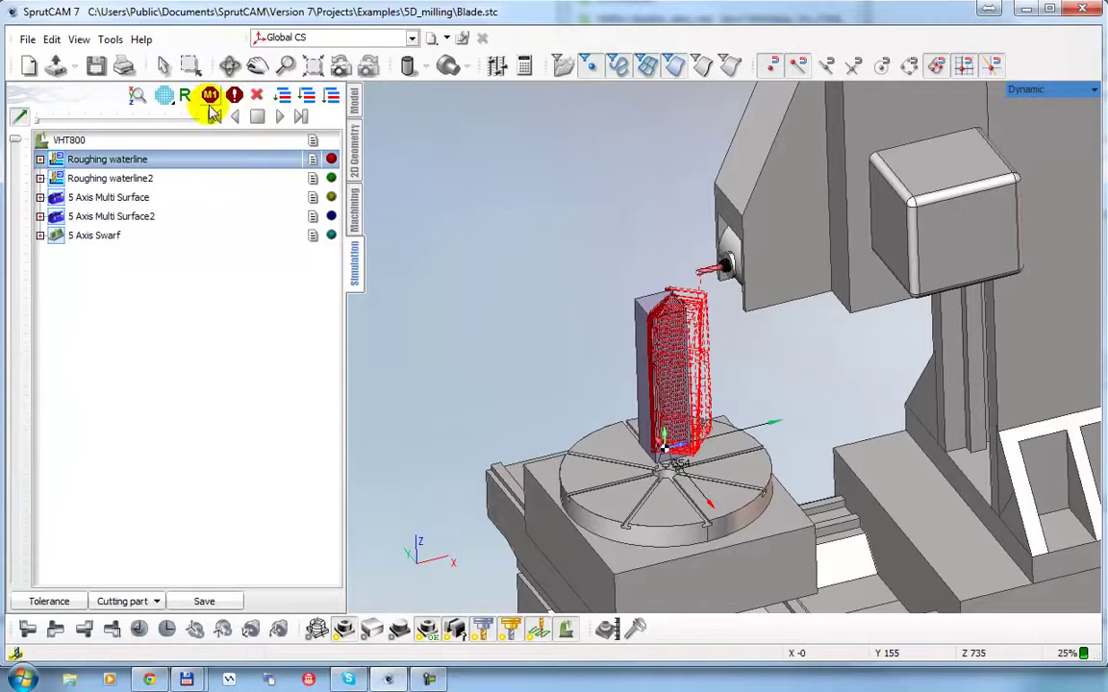
Run the simulation of the first Roughing waterline operation, raise its movement speed, and hide the toolpath.
{"action": "left_click", "coordinate": [279, 117]}
{"action": "left_click", "coordinate": [39, 121]}
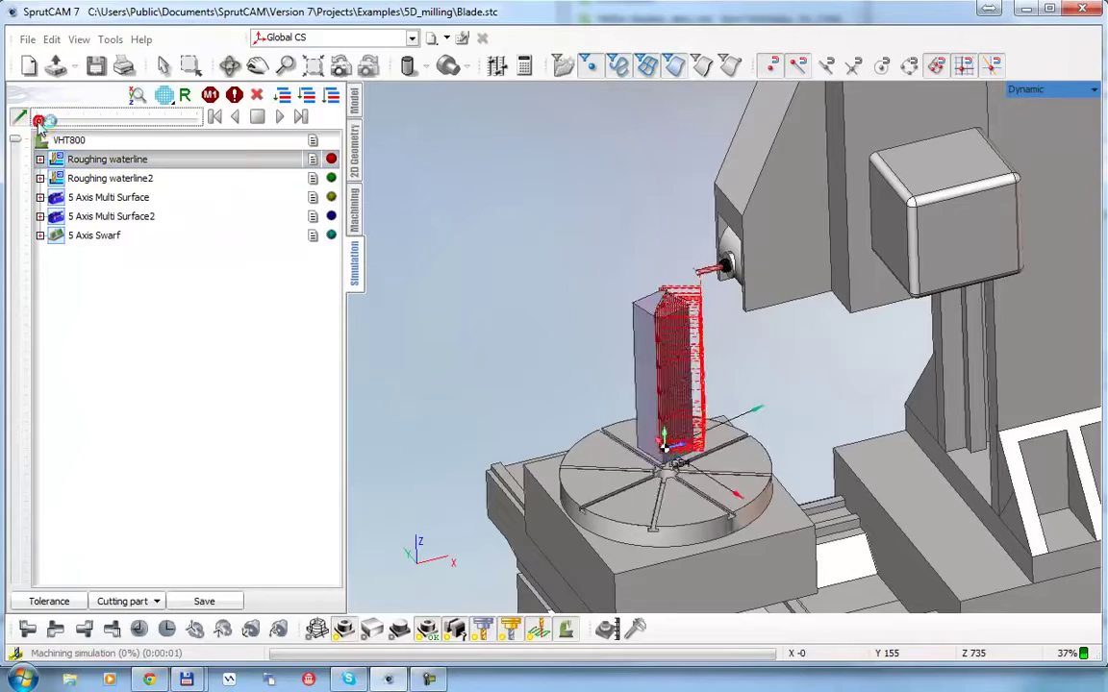
{"action": "left_click_drag", "start_coordinate": [45, 119], "coordinate": [144, 116]}
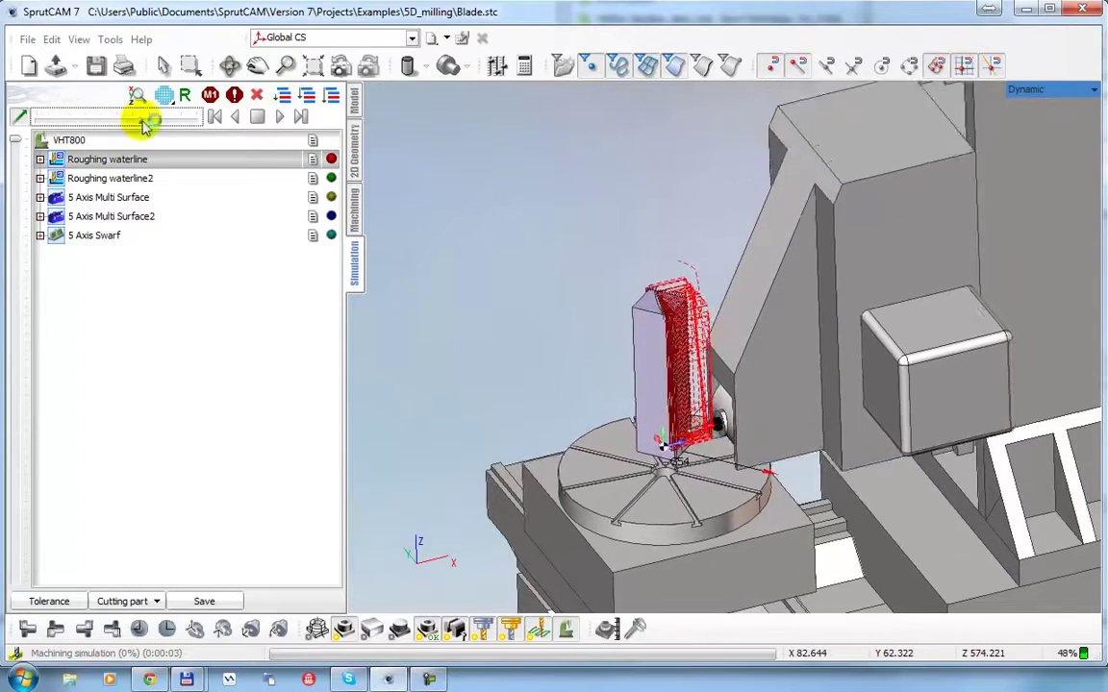
{"action": "left_click", "coordinate": [565, 629]}
{"action": "scroll", "coordinate": [700, 322], "scroll_direction": "up", "scroll_amount": 3}
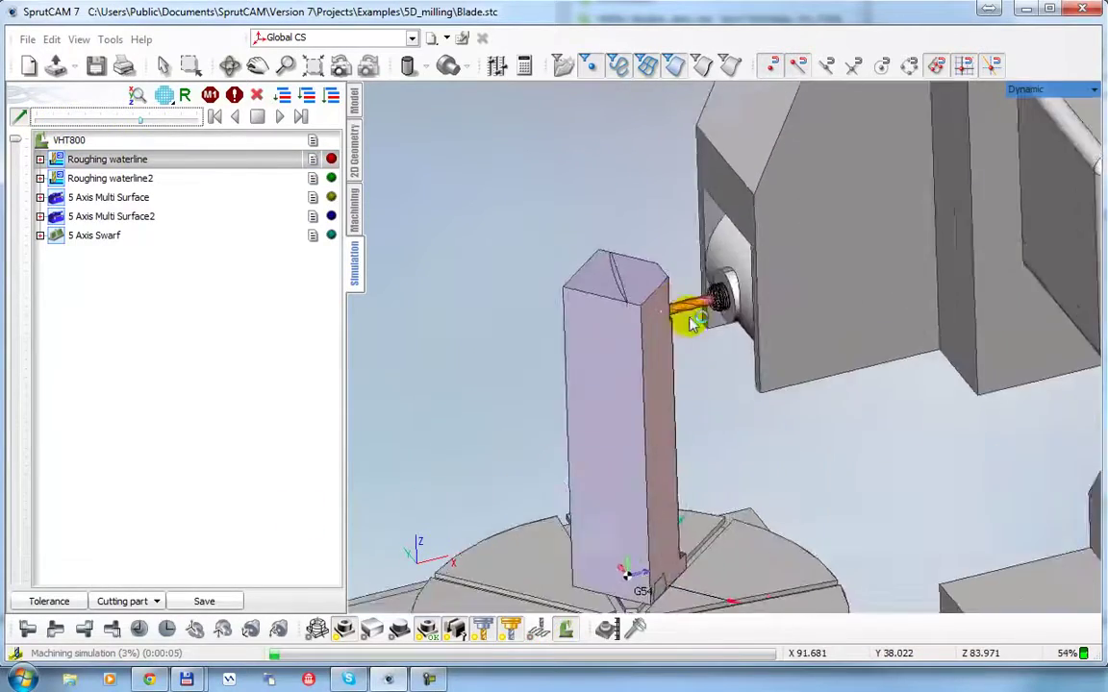
Raise the movement speed to the maximum and stop the simulation during Roughing waterline2.
{"action": "right_click_drag", "start_coordinate": [700, 321], "coordinate": [613, 341]}
{"action": "left_click", "coordinate": [149, 122]}
{"action": "left_click_drag", "start_coordinate": [140, 118], "coordinate": [206, 119]}
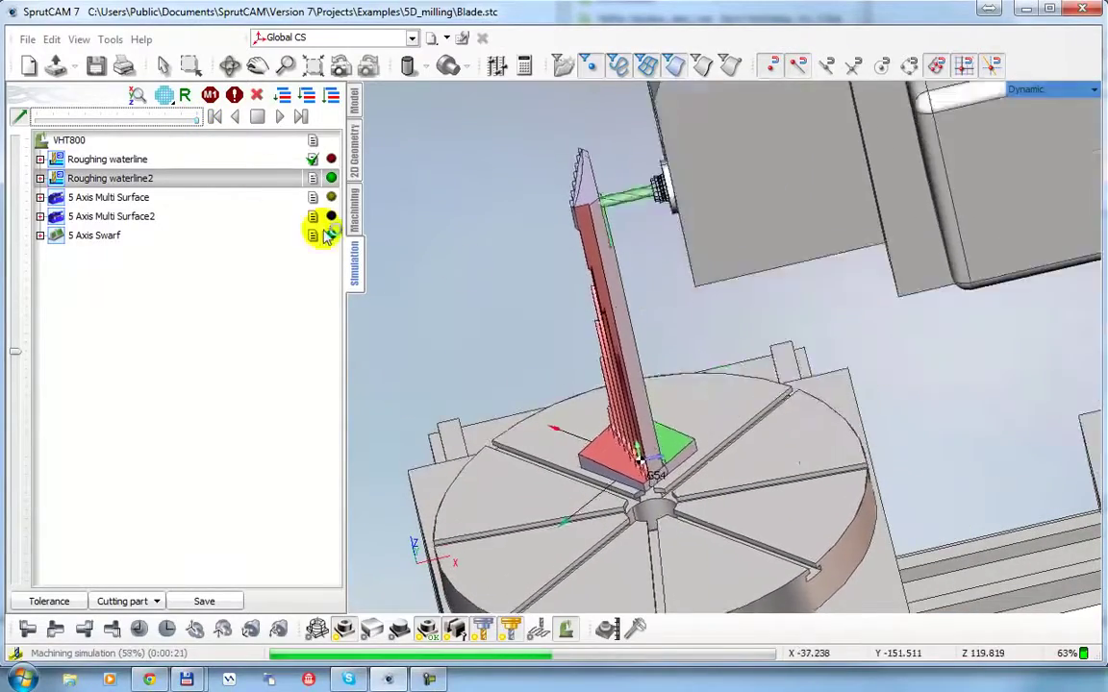
{"action": "left_click", "coordinate": [257, 117]}
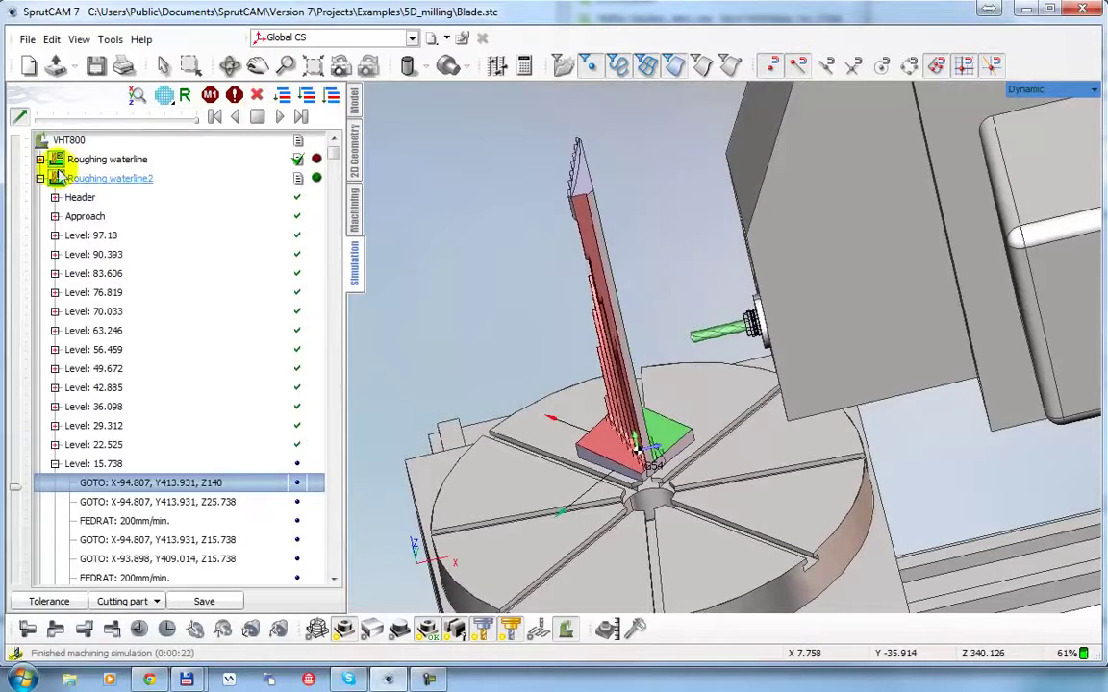
Collapse Roughing waterline2 and calculate the workpiece up to the first 5 Axis Multi Surface operation.
{"action": "left_click", "coordinate": [40, 178]}
{"action": "left_click", "coordinate": [139, 198]}
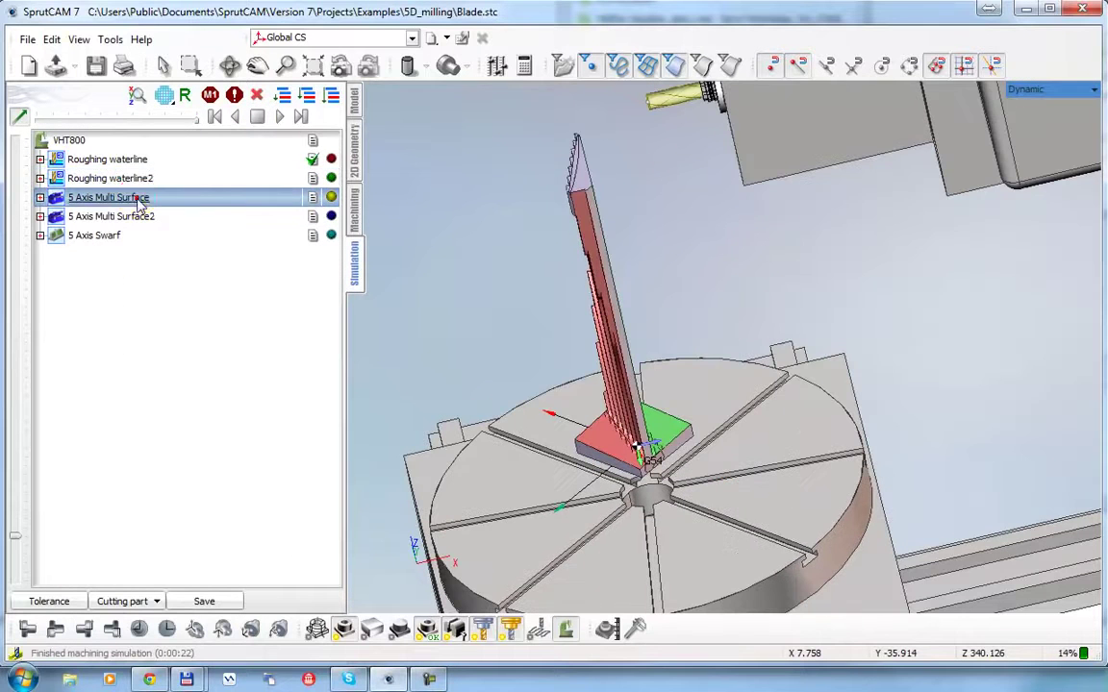
{"action": "left_click", "coordinate": [307, 95]}
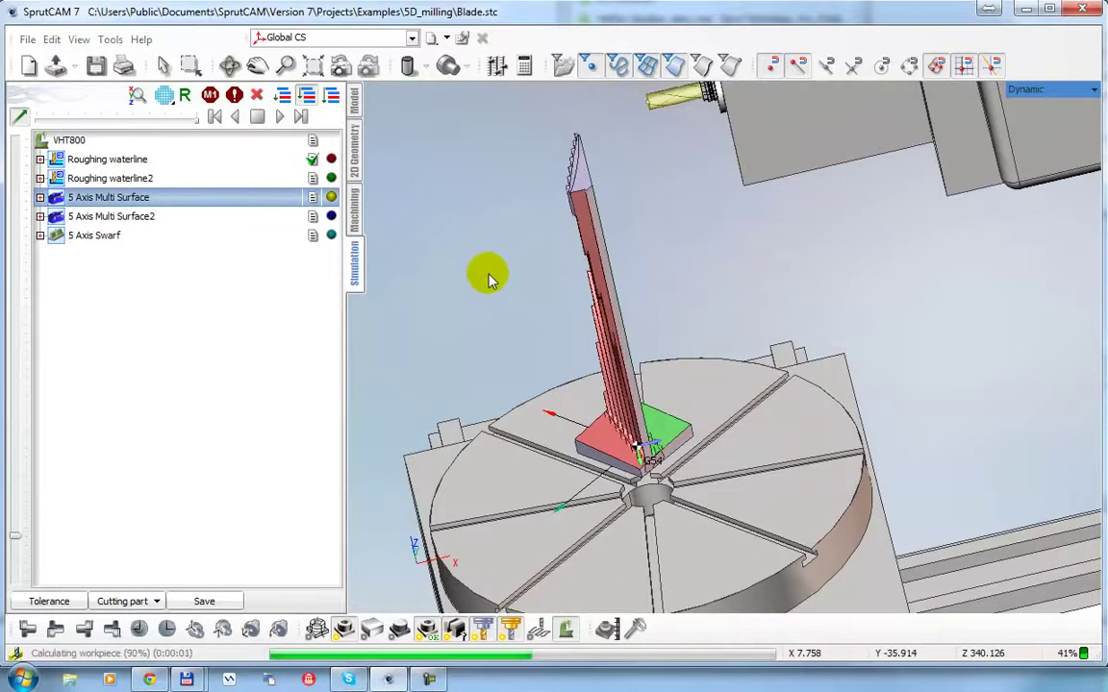
{"action": "right_click_drag", "start_coordinate": [577, 280], "coordinate": [701, 313]}
{"action": "scroll", "coordinate": [606, 285], "scroll_direction": "up", "scroll_amount": 3}
{"action": "scroll", "coordinate": [608, 286], "scroll_direction": "down", "scroll_amount": 2}
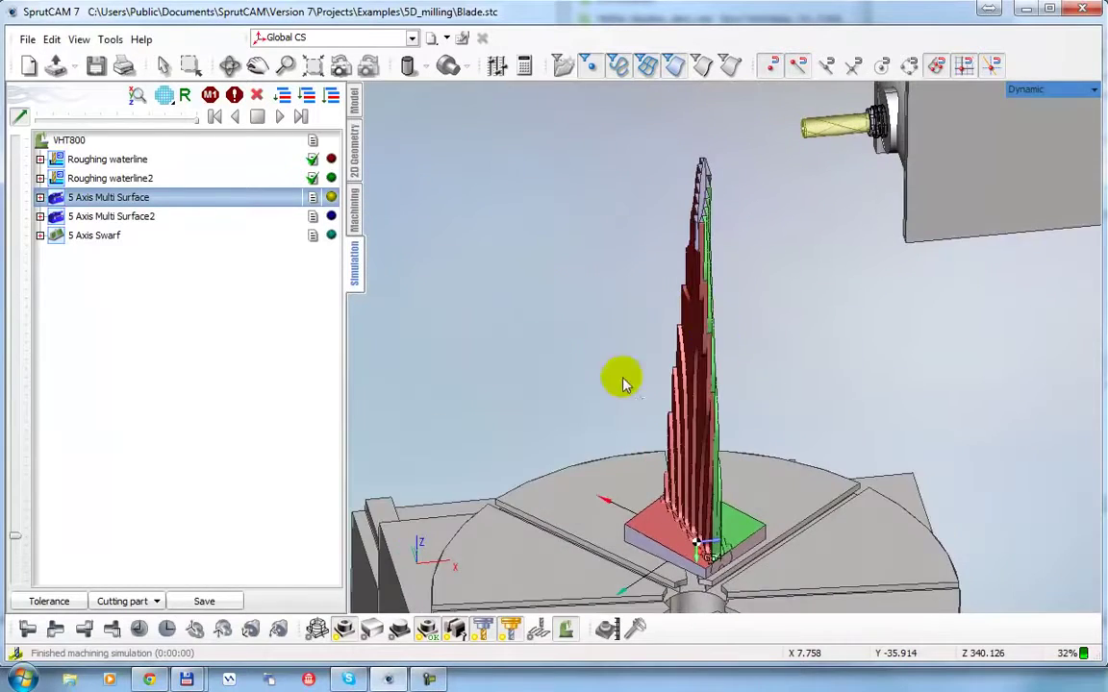
Hide the machine and examine the rough-cut blade workpiece from different sides.
{"action": "left_click", "coordinate": [564, 631]}
{"action": "right_click_drag", "start_coordinate": [603, 584], "coordinate": [602, 410]}
{"action": "scroll", "coordinate": [604, 331], "scroll_direction": "up", "scroll_amount": 2}
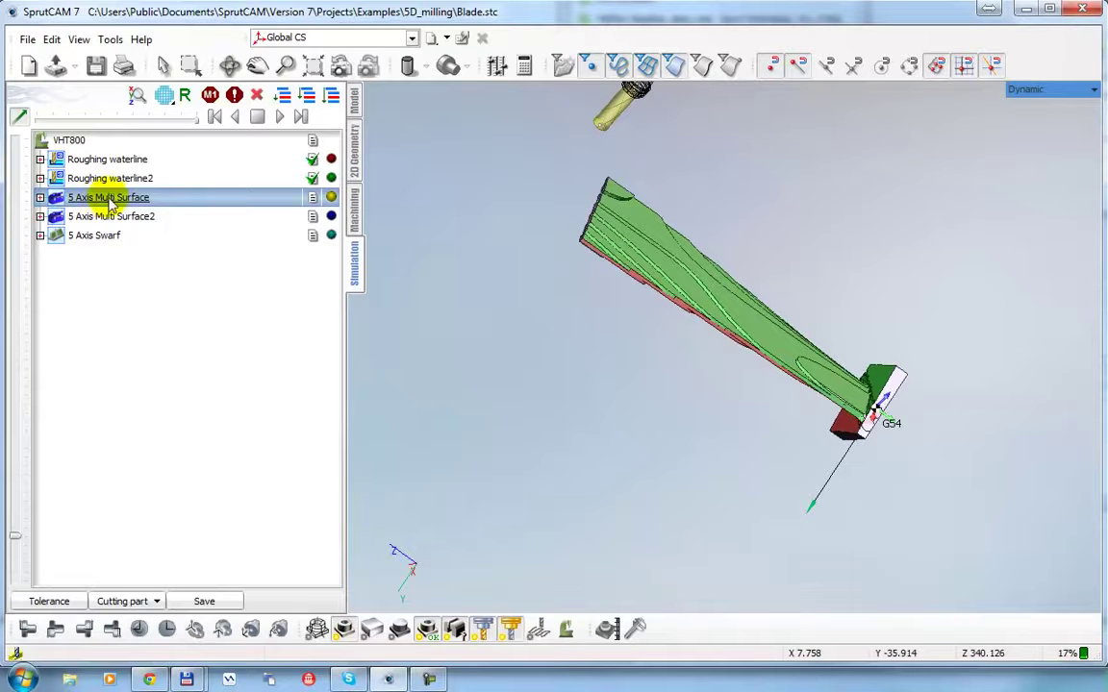
Examine the 5X operation types offered for a new machining operation, and close the dialog without creating one.
{"action": "left_click", "coordinate": [354, 200]}
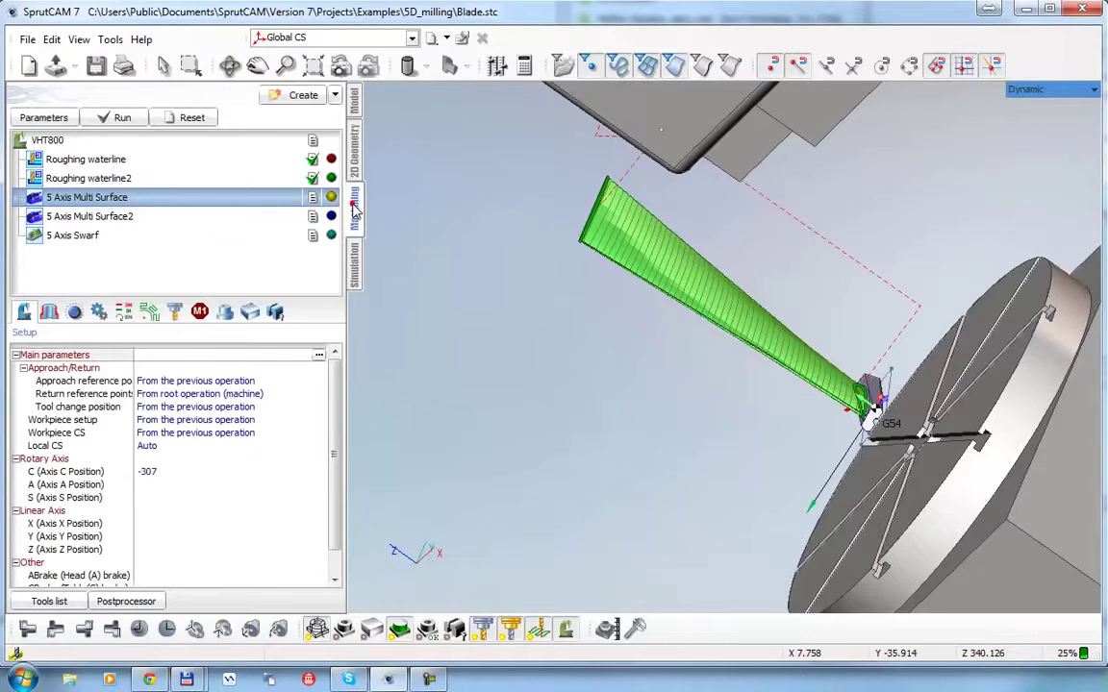
{"action": "left_click", "coordinate": [300, 96]}
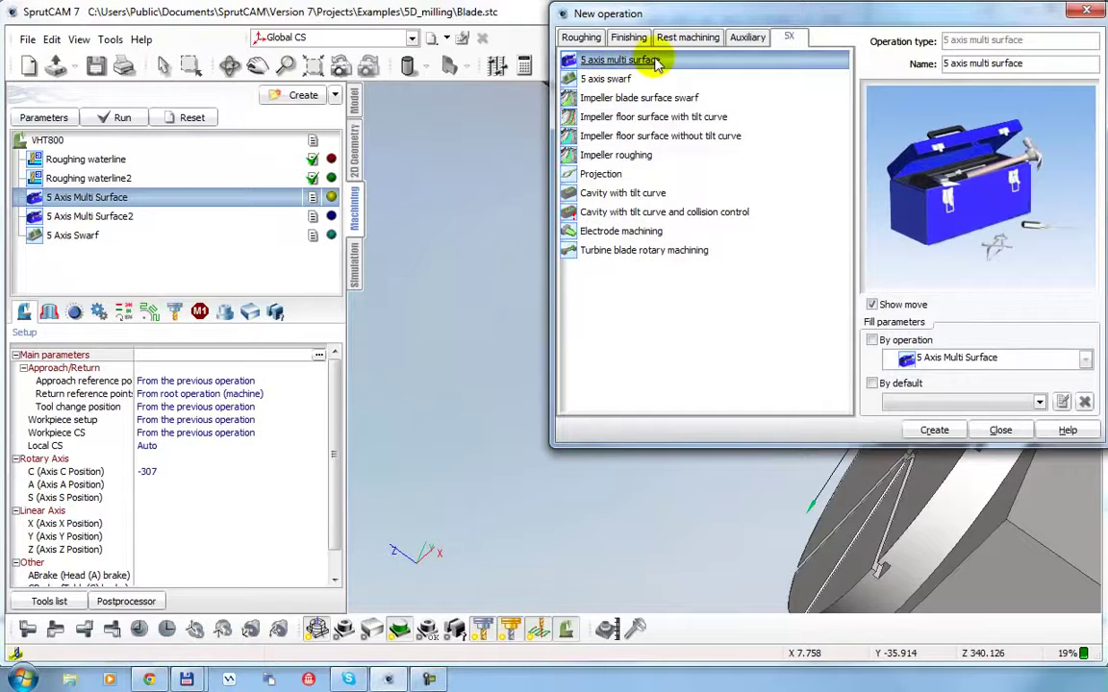
{"action": "left_click_drag", "start_coordinate": [755, 14], "coordinate": [656, 49]}
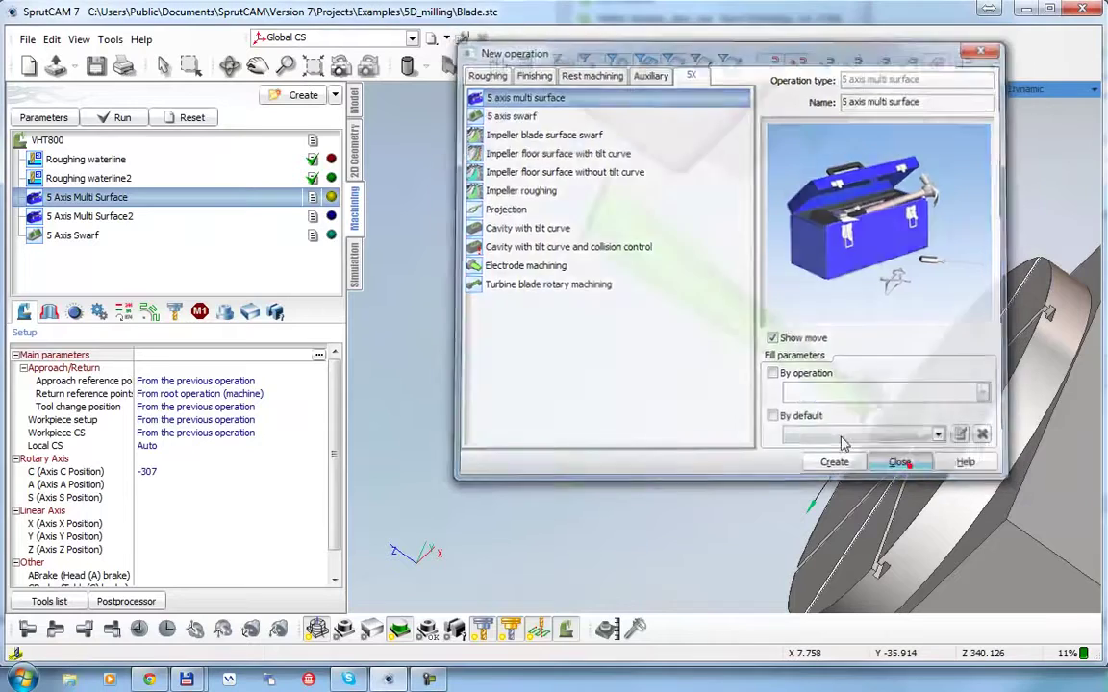
{"action": "left_click", "coordinate": [902, 465]}
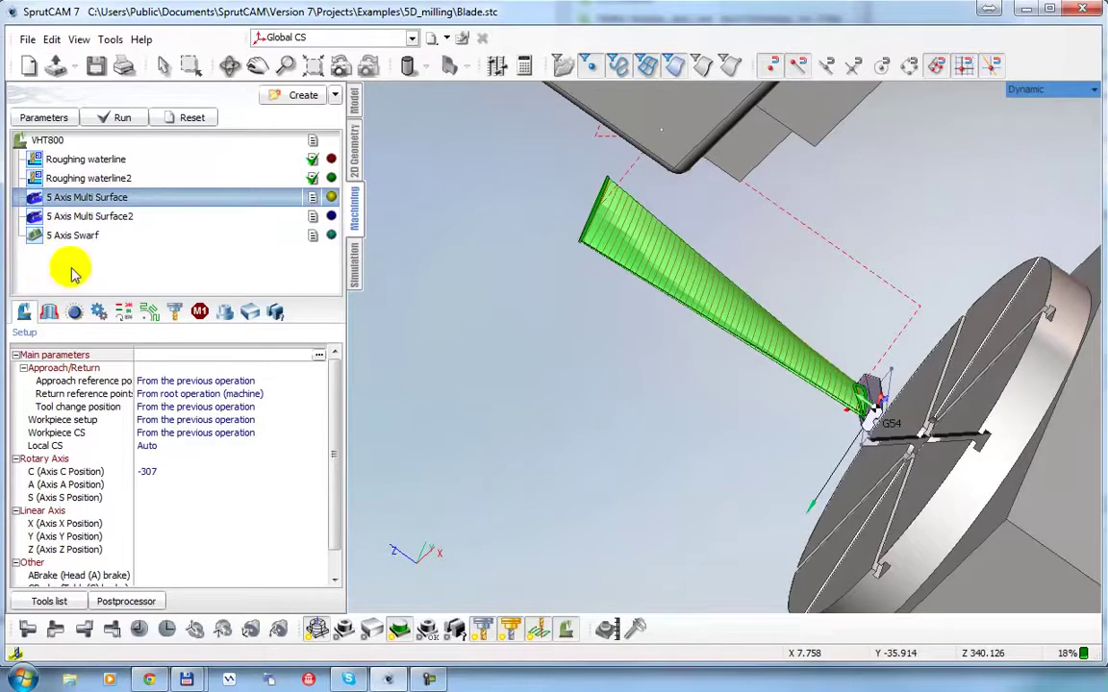
Return to simulation, expand the command list of the first 5 Axis Multi Surface operation, and start simulating it at a reduced speed.
{"action": "left_click_drag", "start_coordinate": [409, 310], "coordinate": [353, 223]}
{"action": "left_click", "coordinate": [355, 260]}
{"action": "left_click", "coordinate": [88, 199]}
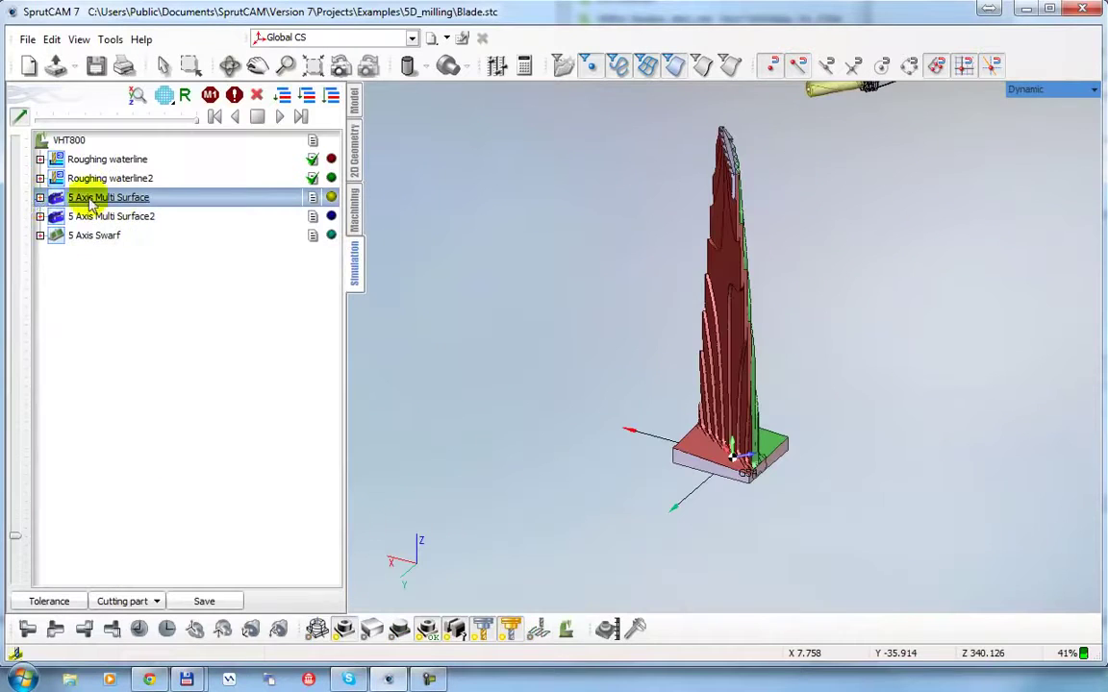
{"action": "left_click", "coordinate": [39, 197]}
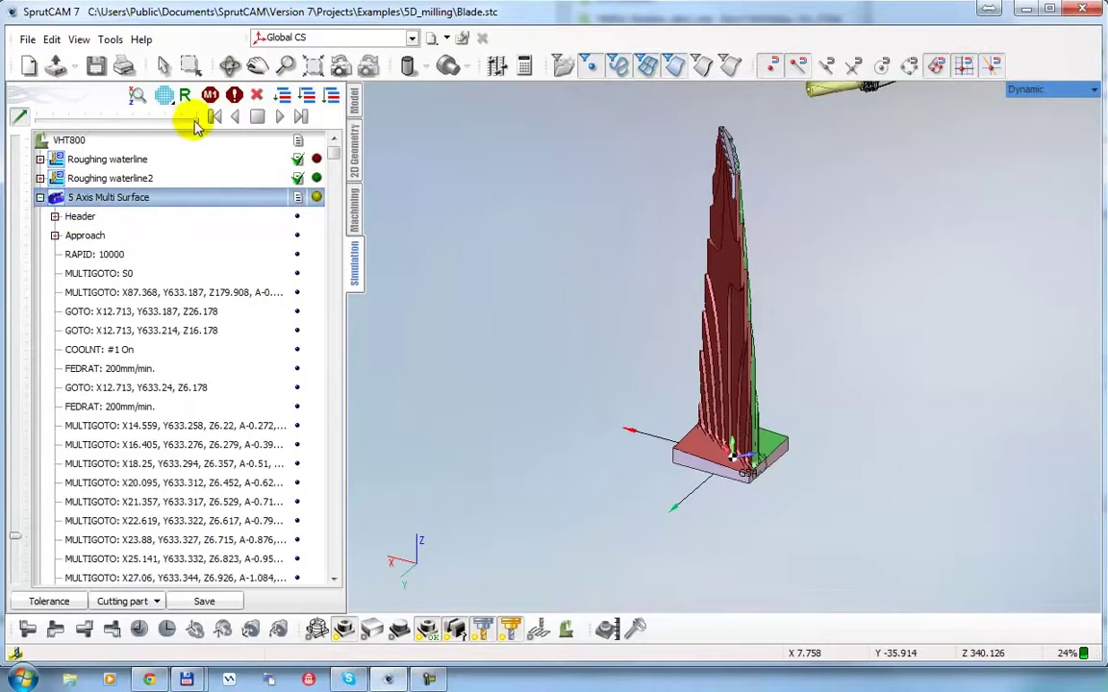
{"action": "left_click_drag", "start_coordinate": [197, 120], "coordinate": [73, 123]}
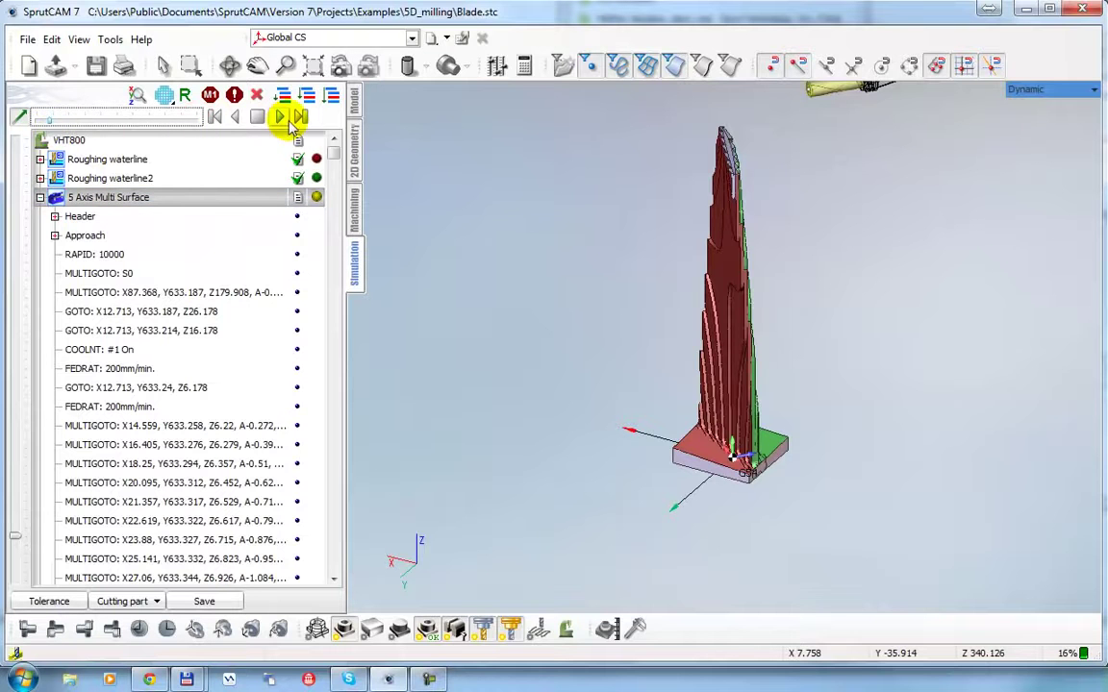
{"action": "left_click", "coordinate": [282, 118]}
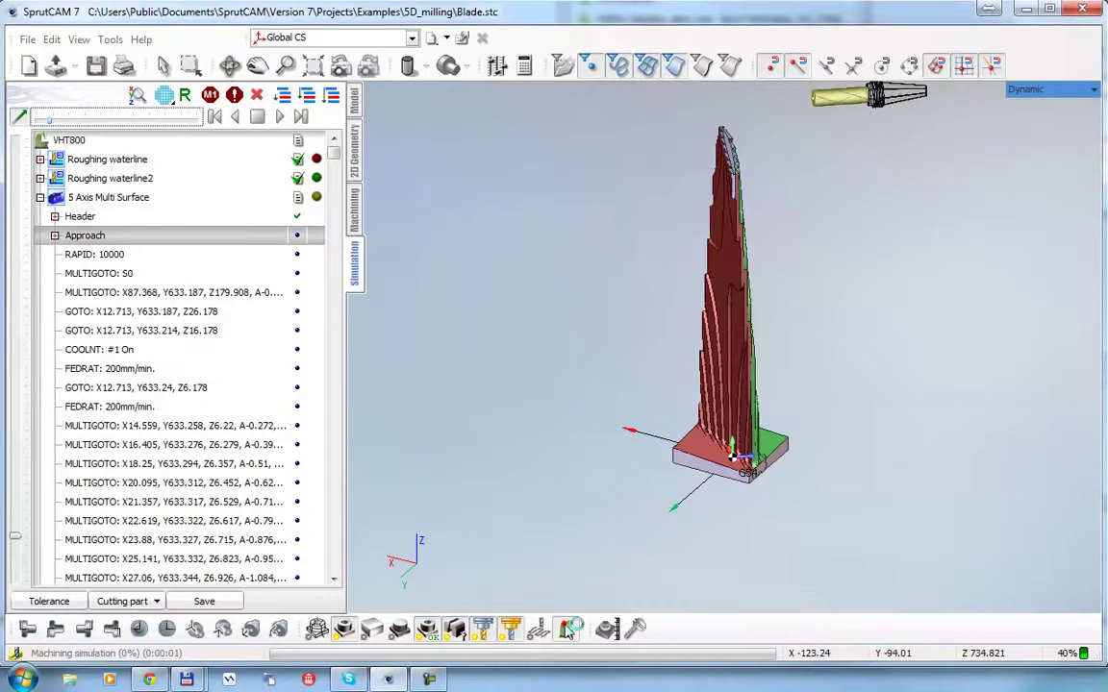
Show the machine during the 5 Axis Multi Surface simulation and increase the movement speed.
{"action": "left_click", "coordinate": [568, 629]}
{"action": "left_click_drag", "start_coordinate": [61, 119], "coordinate": [112, 123]}
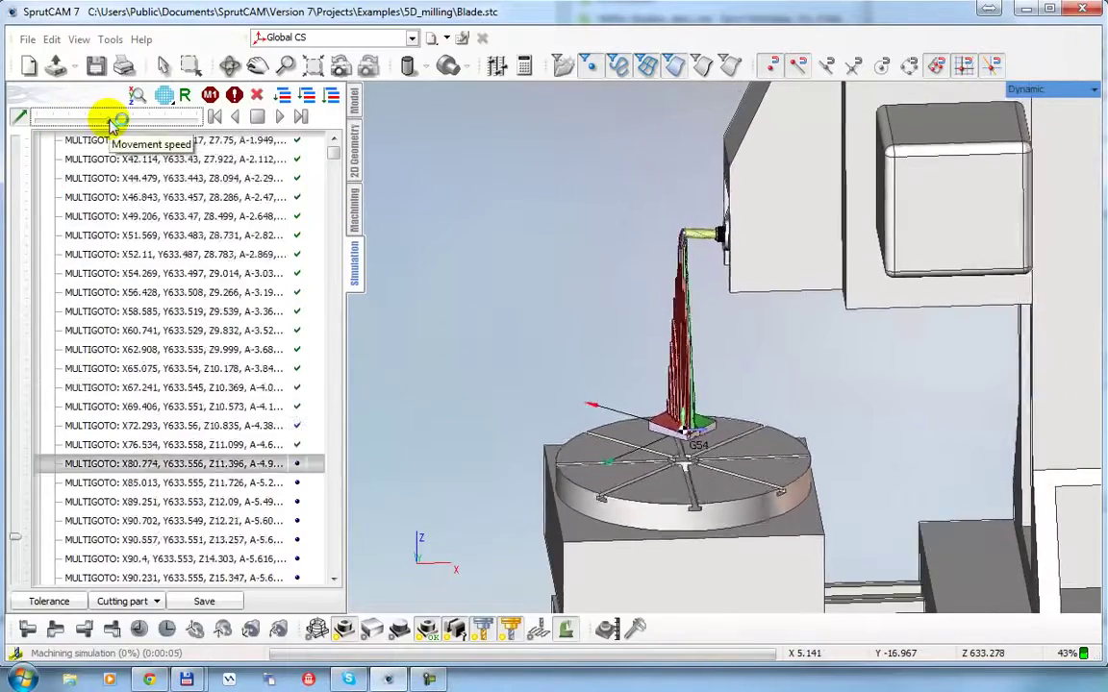
{"action": "scroll", "coordinate": [673, 224], "scroll_direction": "up", "scroll_amount": 5}
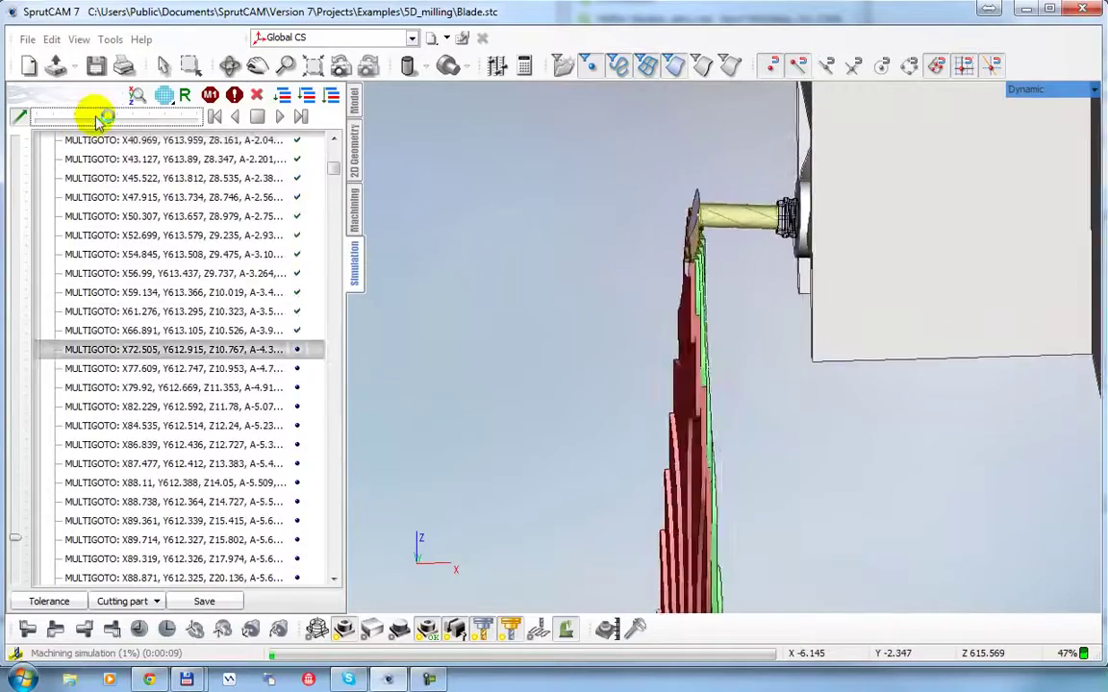
Widen the simulation command list and hide the machine to watch the tool cutting the blade, adjusting the movement speed.
{"action": "left_click_drag", "start_coordinate": [108, 120], "coordinate": [75, 120]}
{"action": "left_click_drag", "start_coordinate": [355, 258], "coordinate": [458, 248]}
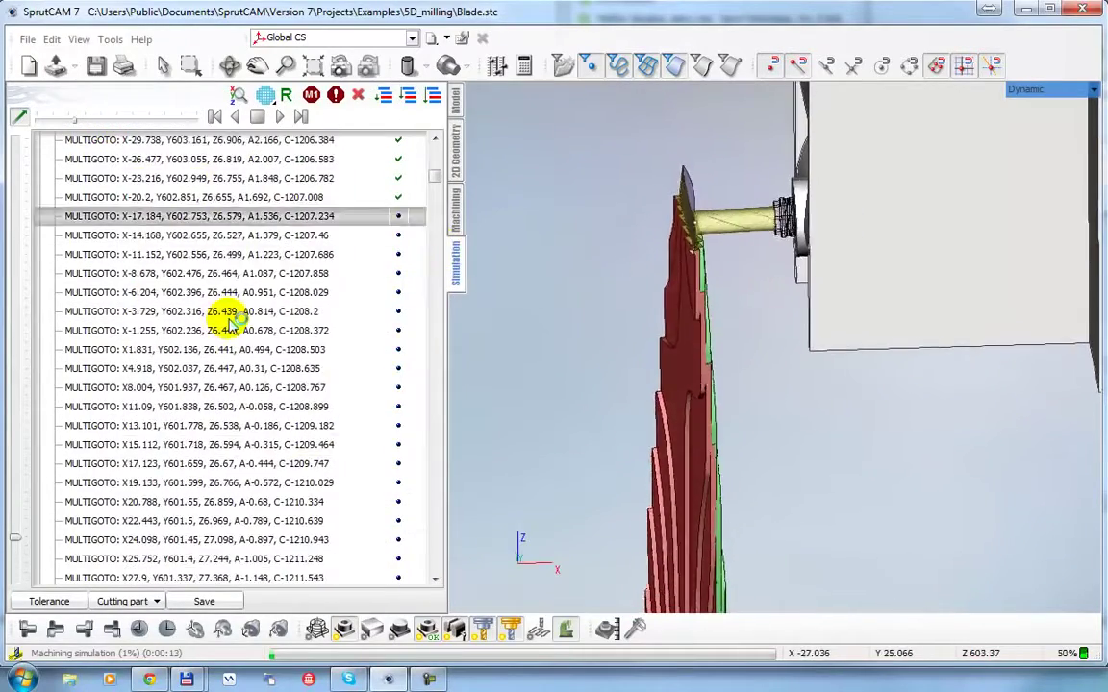
{"action": "left_click", "coordinate": [566, 629]}
{"action": "middle_click_drag", "start_coordinate": [761, 322], "coordinate": [673, 308]}
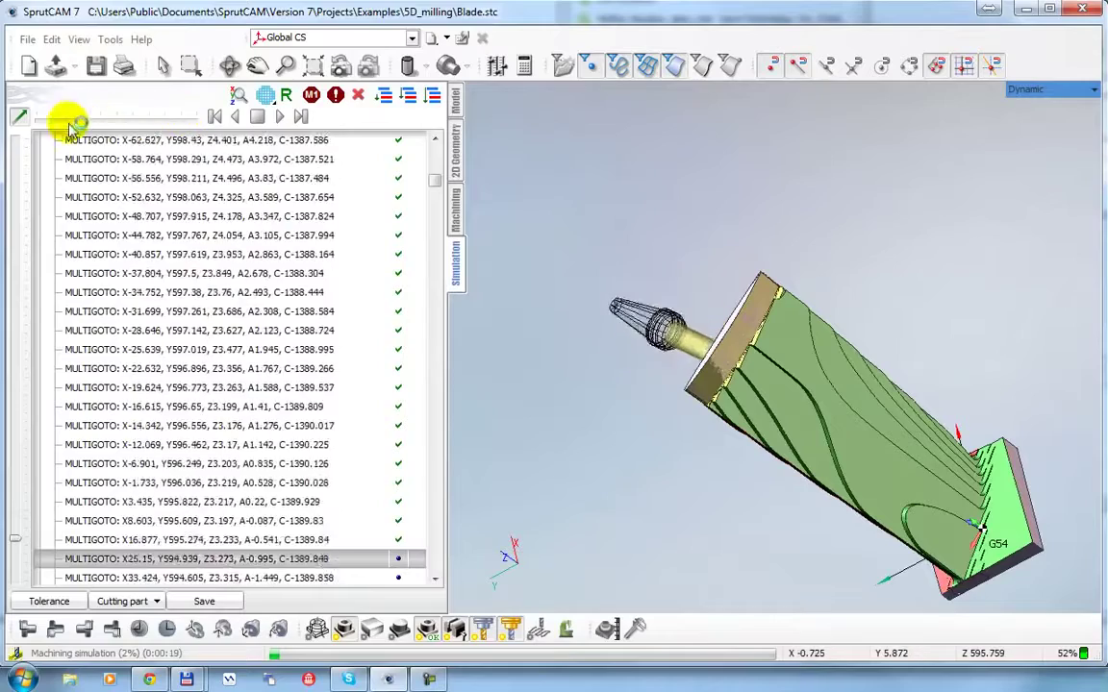
{"action": "left_click_drag", "start_coordinate": [82, 124], "coordinate": [111, 124]}
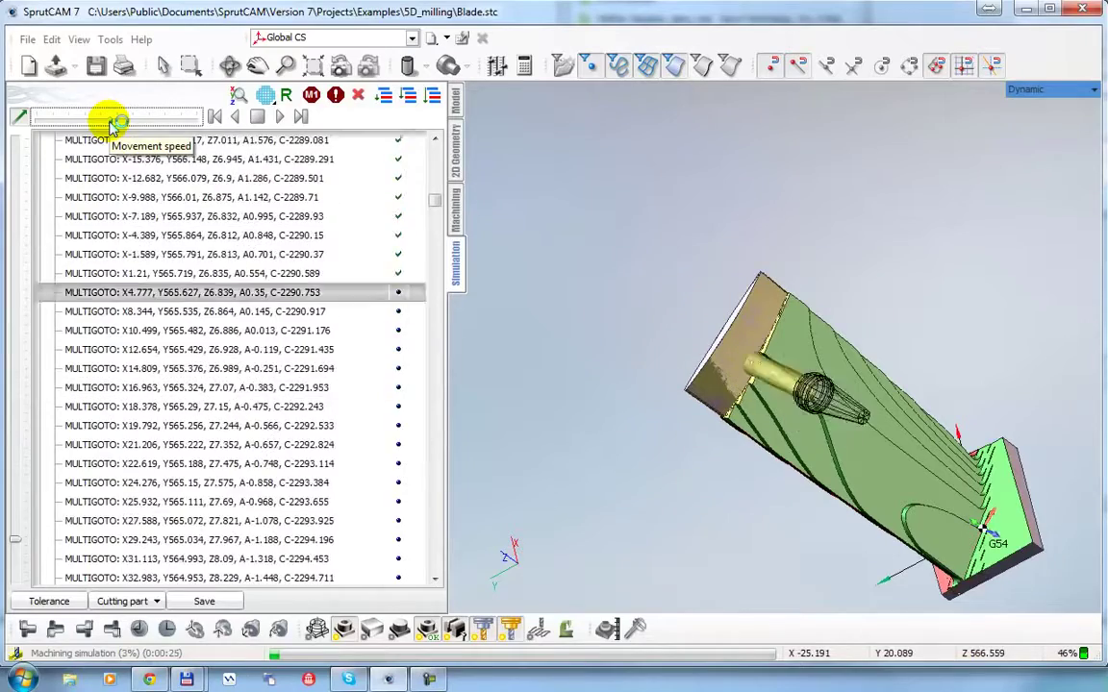
{"action": "left_click_drag", "start_coordinate": [111, 126], "coordinate": [125, 128]}
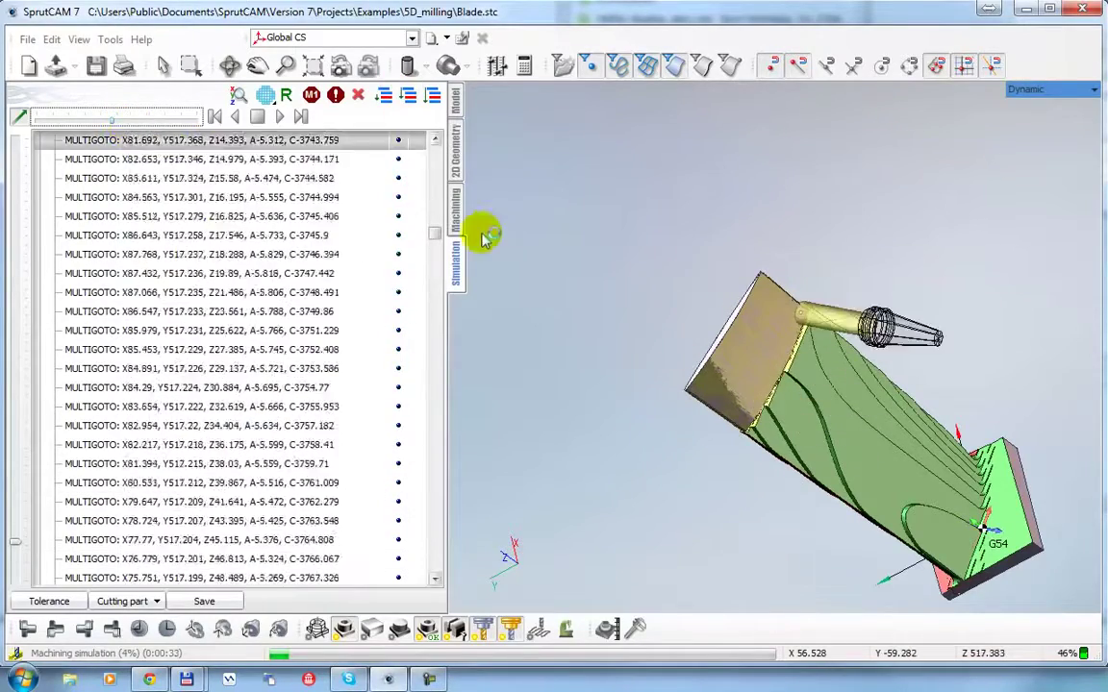
Return to machining and hide the machine to examine the first 5 Axis Multi Surface toolpath around the blade.
{"action": "left_click", "coordinate": [459, 211]}
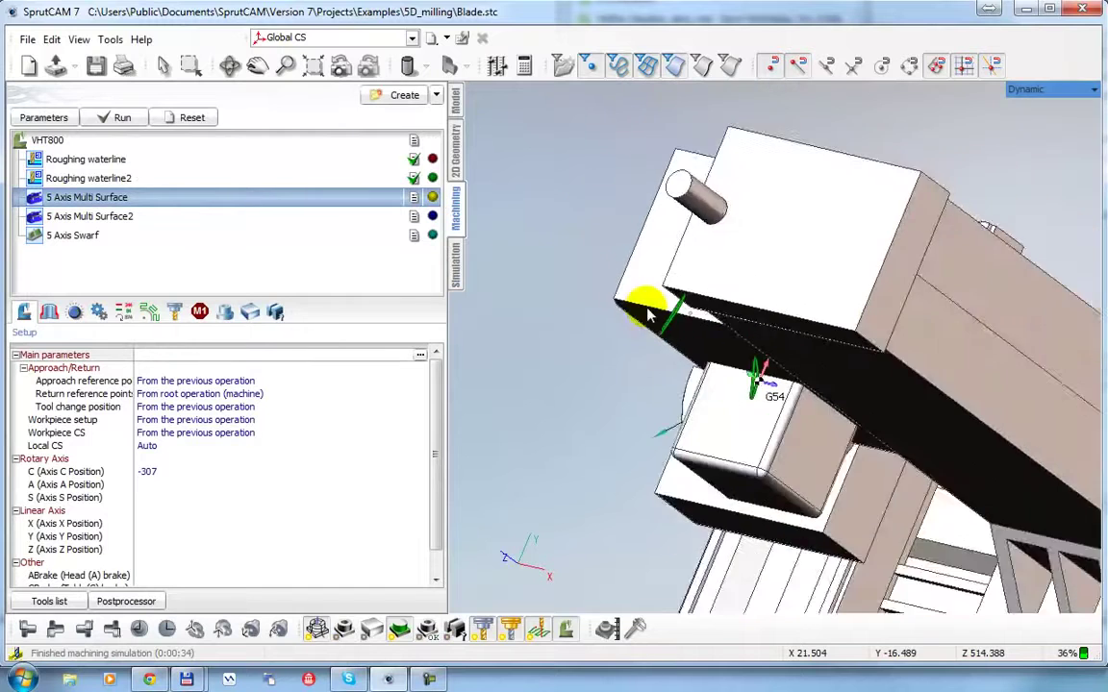
{"action": "left_click_drag", "start_coordinate": [760, 209], "coordinate": [556, 604]}
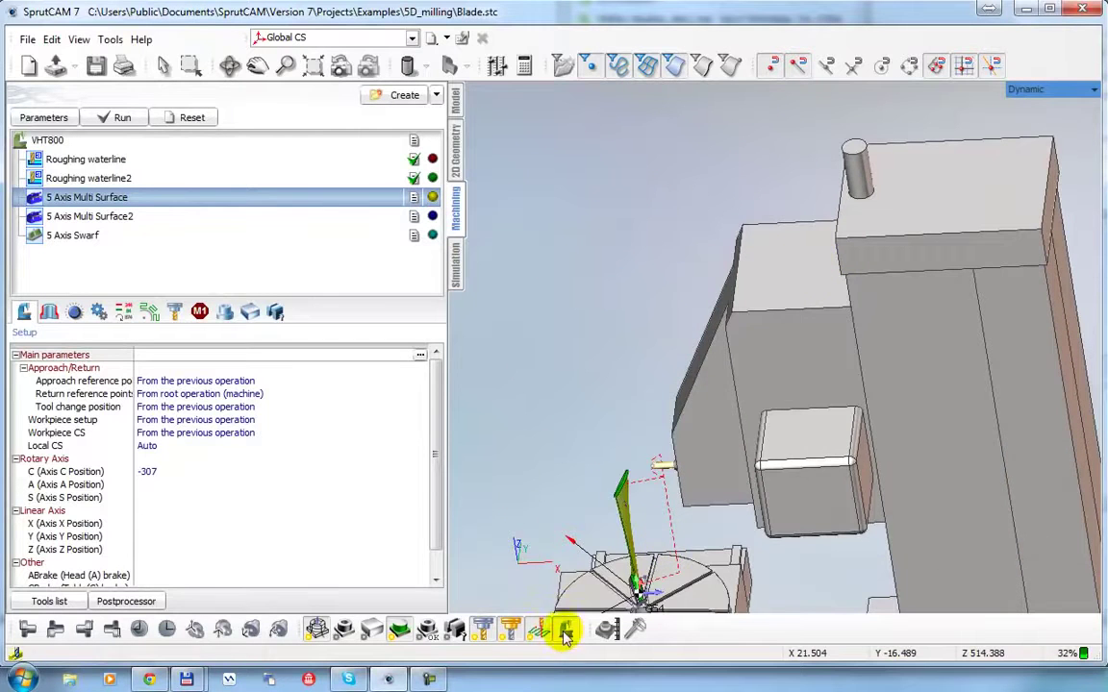
{"action": "left_click", "coordinate": [565, 630]}
{"action": "scroll", "coordinate": [711, 341], "scroll_direction": "up", "scroll_amount": 5}
{"action": "middle_click_drag", "start_coordinate": [720, 336], "coordinate": [665, 261]}
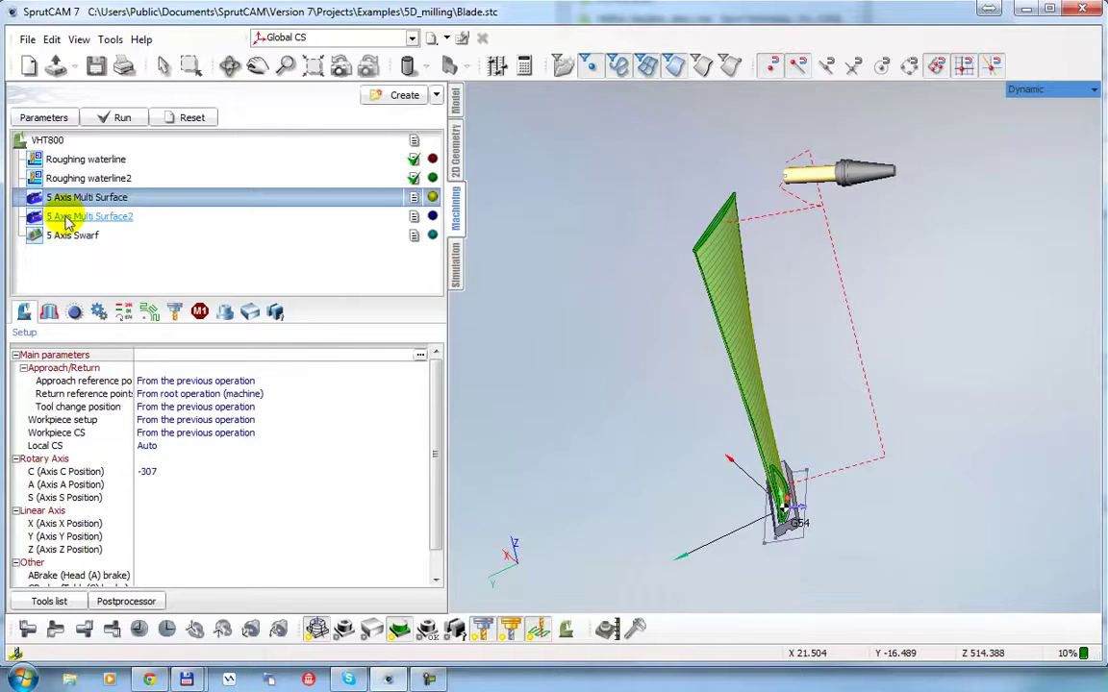
Review the tool, feeds/speeds, toolpath template and surface paths parameters of the first 5 Axis Multi Surface operation.
{"action": "left_click", "coordinate": [44, 117]}
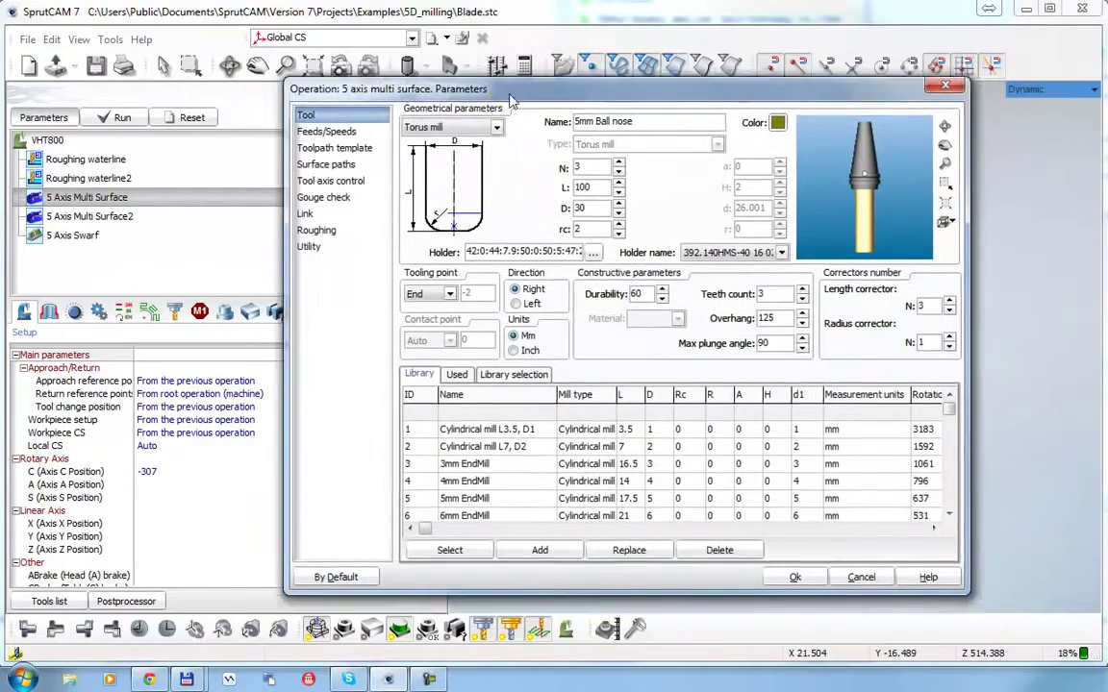
{"action": "left_click_drag", "start_coordinate": [510, 97], "coordinate": [491, 81]}
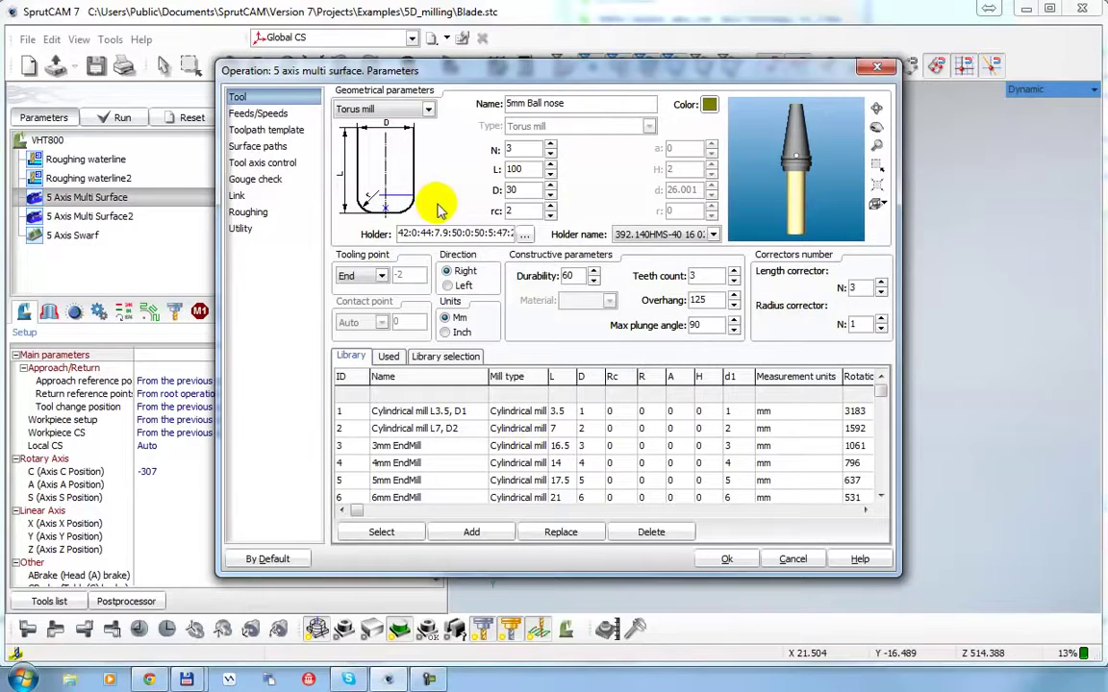
{"action": "left_click", "coordinate": [252, 114]}
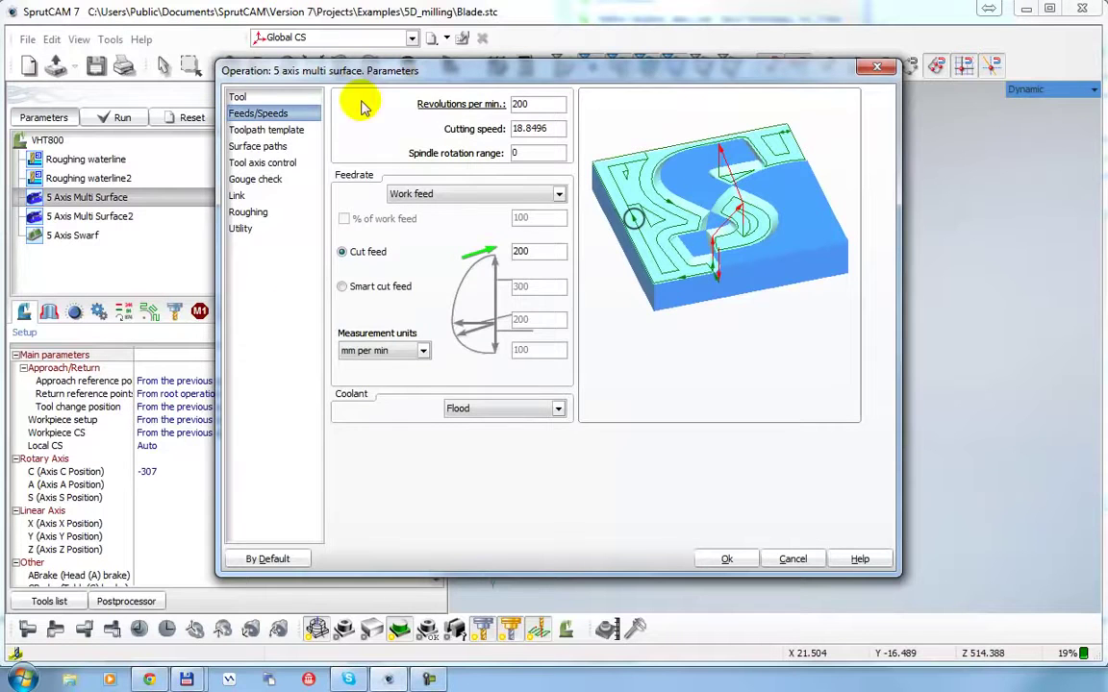
{"action": "left_click", "coordinate": [265, 131]}
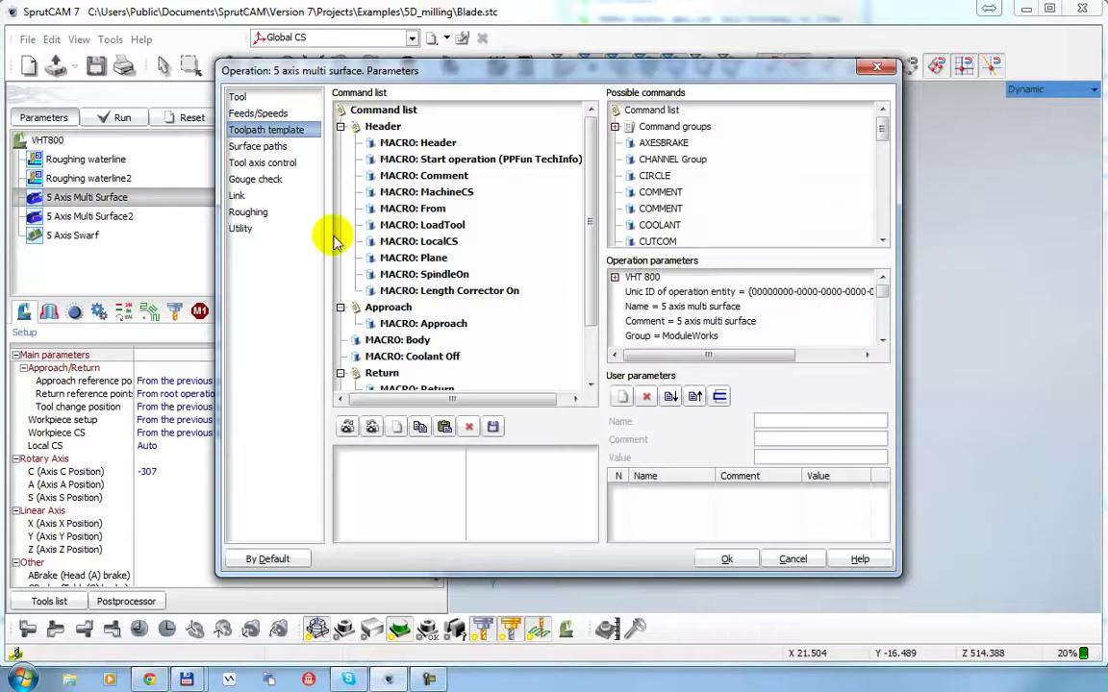
{"action": "left_click", "coordinate": [255, 146]}
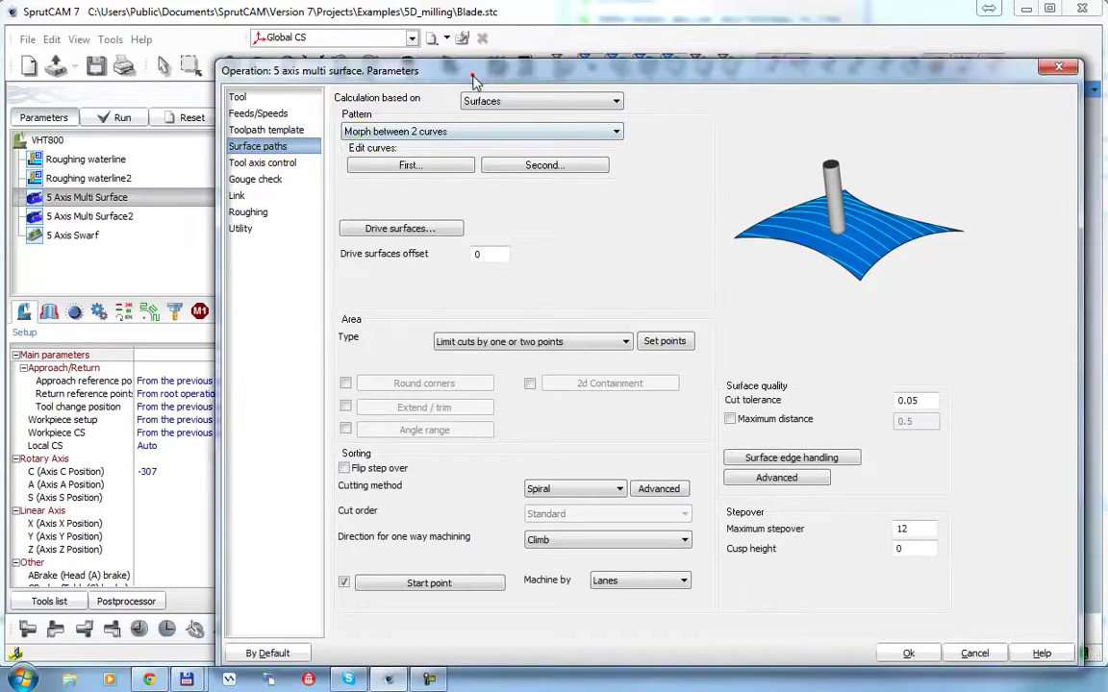
{"action": "left_click_drag", "start_coordinate": [472, 77], "coordinate": [437, 48]}
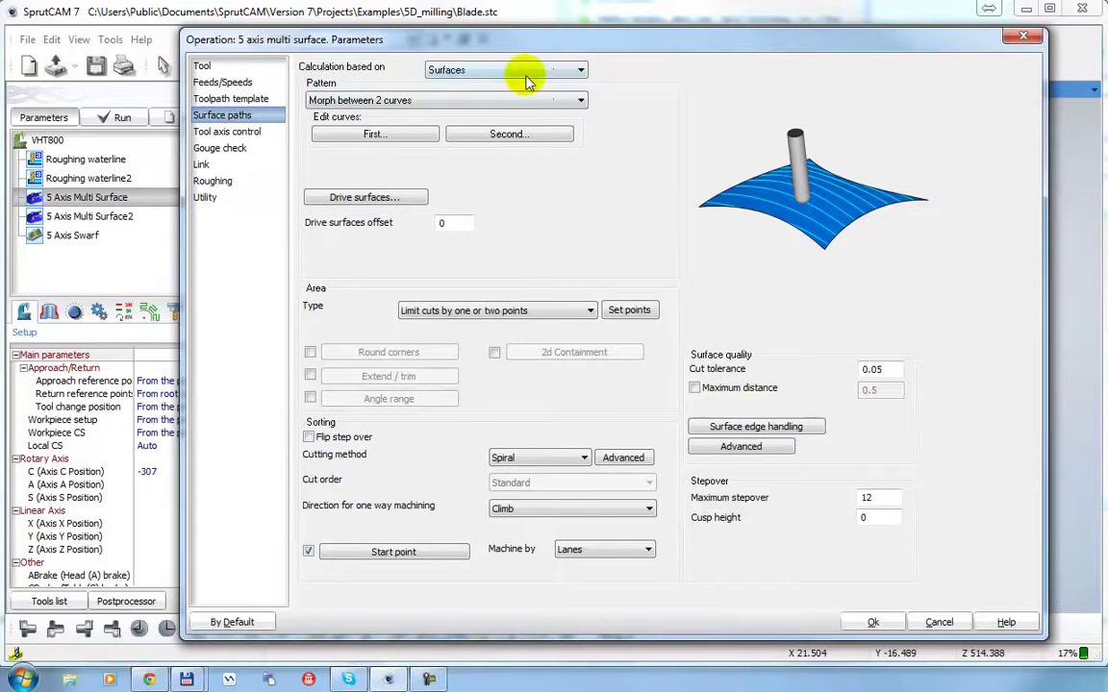
Review the available calculation bases and pattern types in the surface paths parameters, keeping Surfaces and Morph between 2 curves.
{"action": "left_click", "coordinate": [581, 72]}
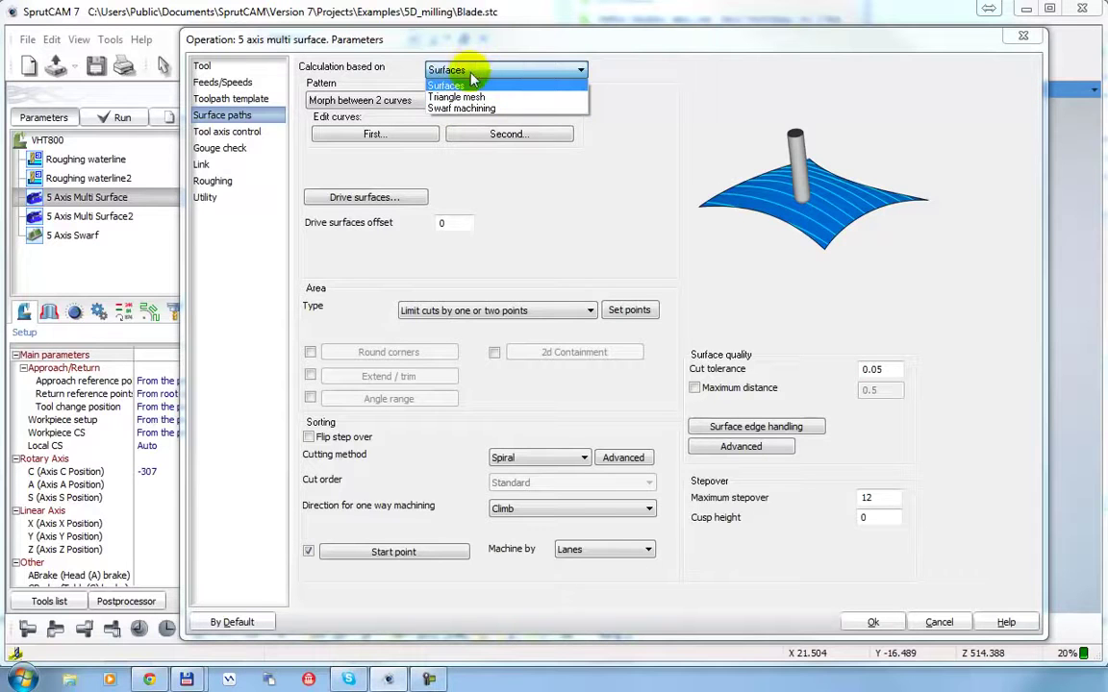
{"action": "left_click", "coordinate": [578, 69]}
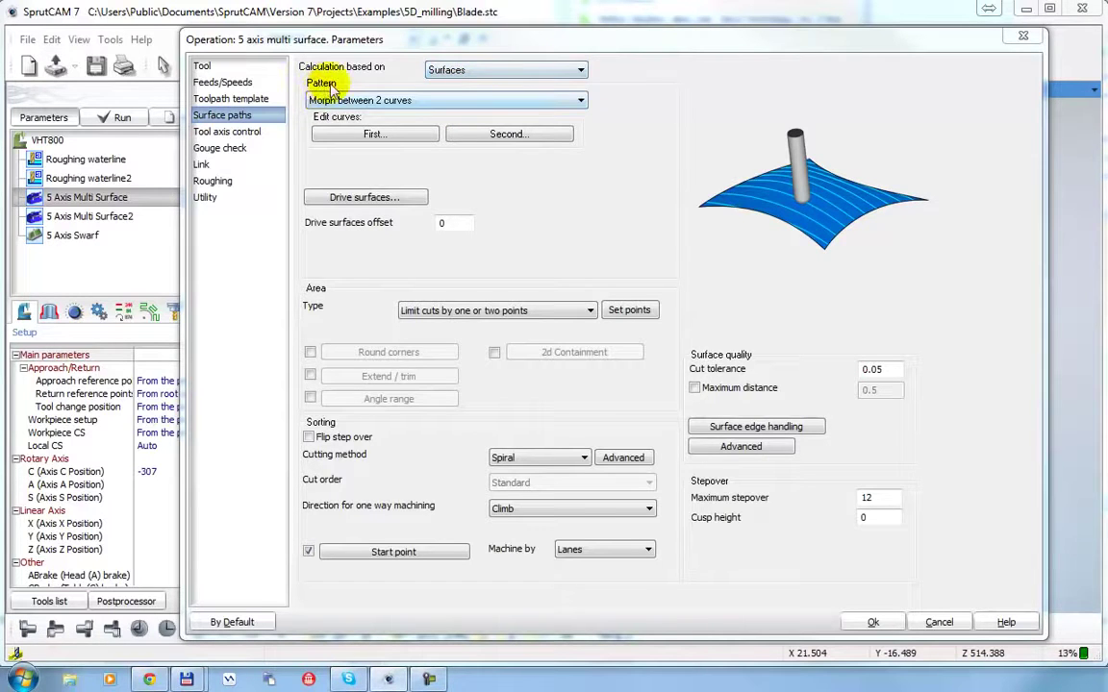
{"action": "left_click", "coordinate": [581, 101]}
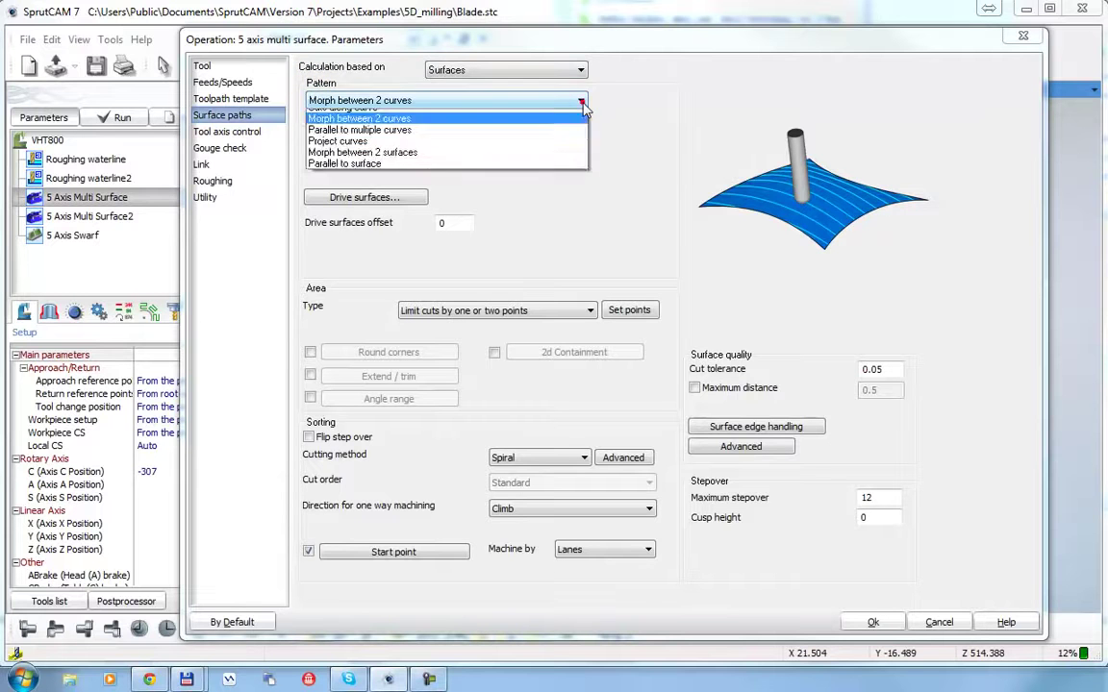
{"action": "left_click", "coordinate": [582, 104]}
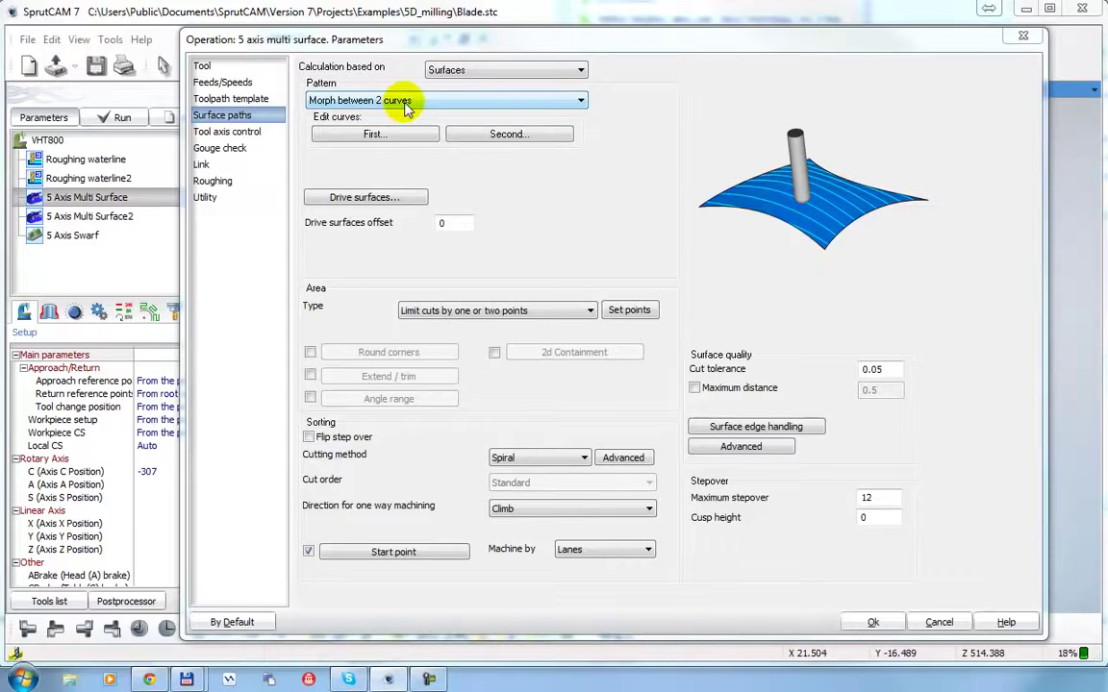
{"action": "mouse_move", "coordinate": [428, 36]}
{"action": "left_mouse_down"}
{"action": "mouse_move", "coordinate": [467, 36]}
{"action": "mouse_move", "coordinate": [417, 48]}
{"action": "left_mouse_up"}
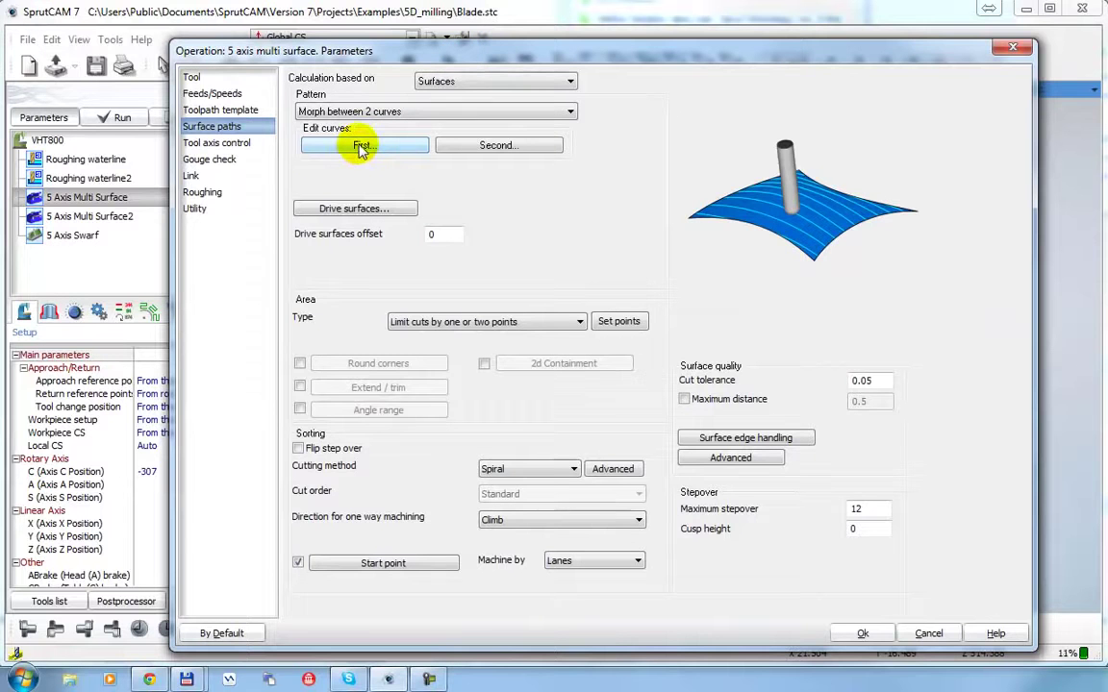
Inspect the first morph curve along the blade's upper edge and close its editor without changes.
{"action": "left_click", "coordinate": [361, 147]}
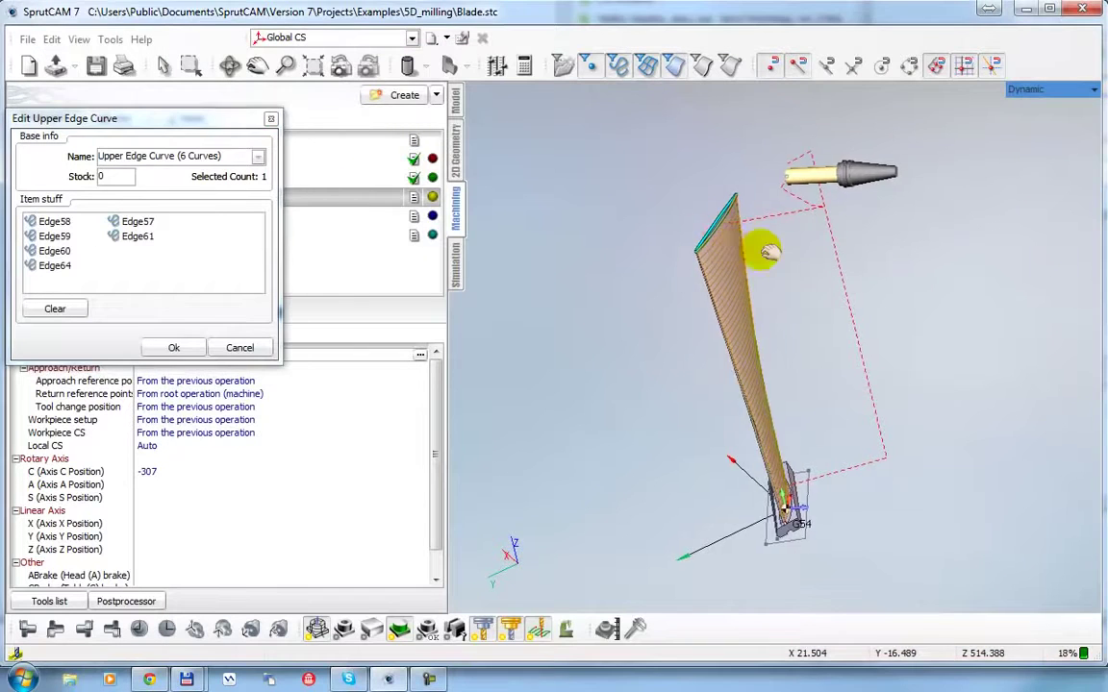
{"action": "scroll", "coordinate": [739, 252], "scroll_direction": "up", "scroll_amount": 5}
{"action": "scroll", "coordinate": [774, 228], "scroll_direction": "down", "scroll_amount": 2}
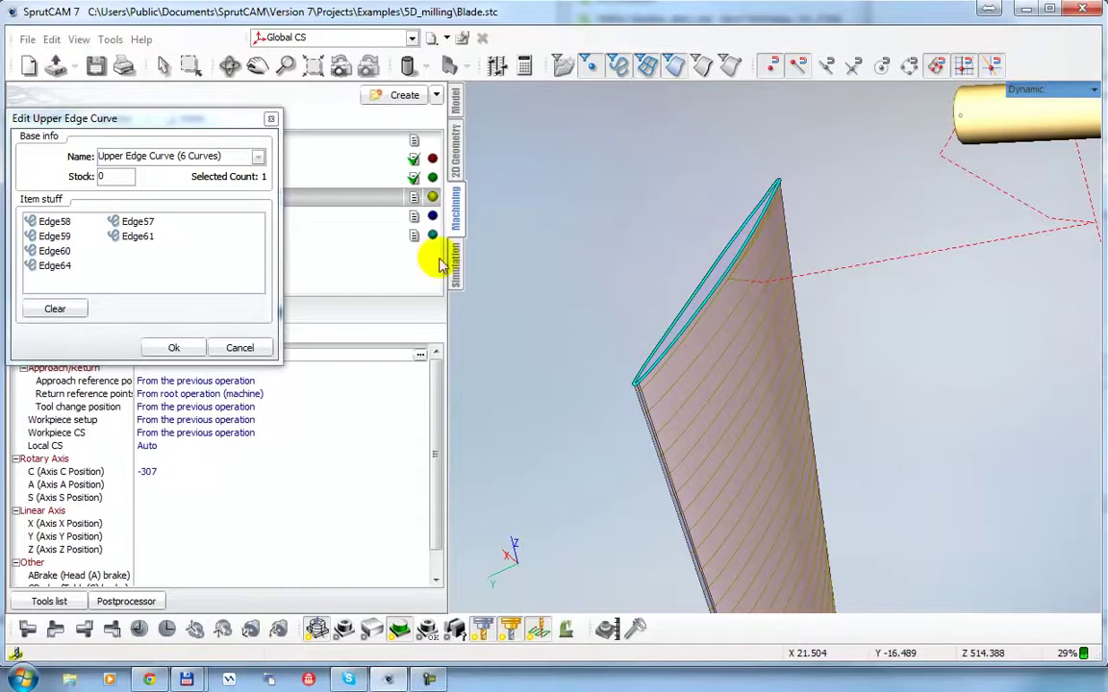
{"action": "left_click", "coordinate": [239, 348]}
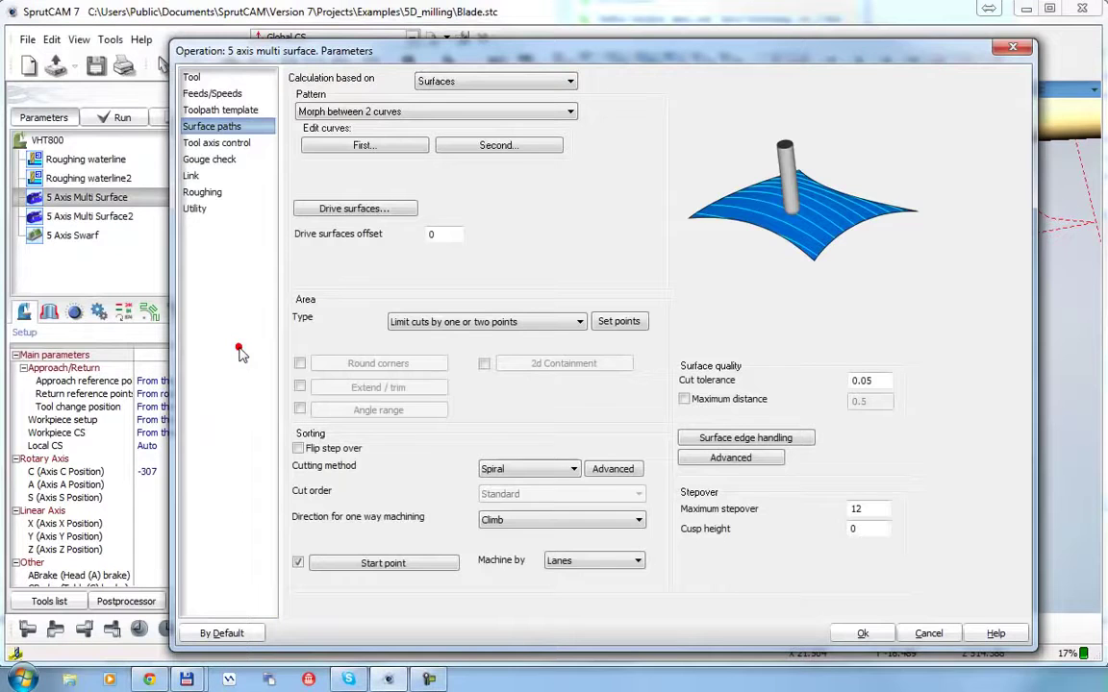
Inspect the second morph curve around the blade's root and close its editor without changes.
{"action": "left_click", "coordinate": [511, 147]}
{"action": "scroll", "coordinate": [657, 183], "scroll_direction": "down", "scroll_amount": 3}
{"action": "scroll", "coordinate": [700, 322], "scroll_direction": "down", "scroll_amount": 2}
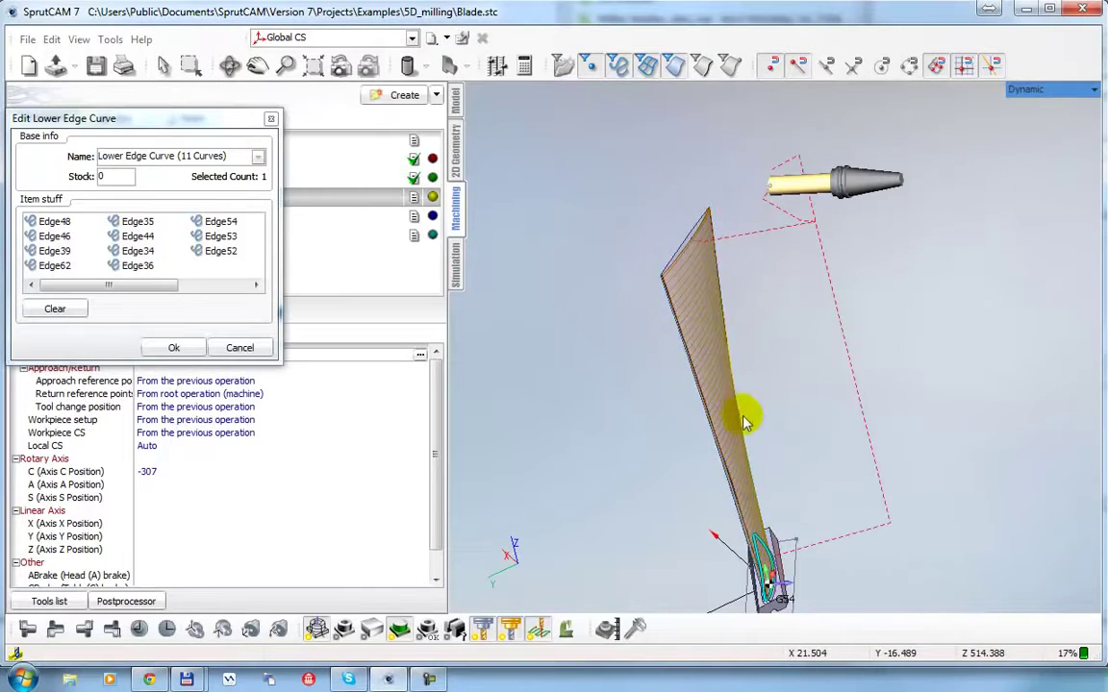
{"action": "middle_click_drag", "start_coordinate": [789, 595], "coordinate": [728, 420]}
{"action": "scroll", "coordinate": [731, 408], "scroll_direction": "up", "scroll_amount": 3}
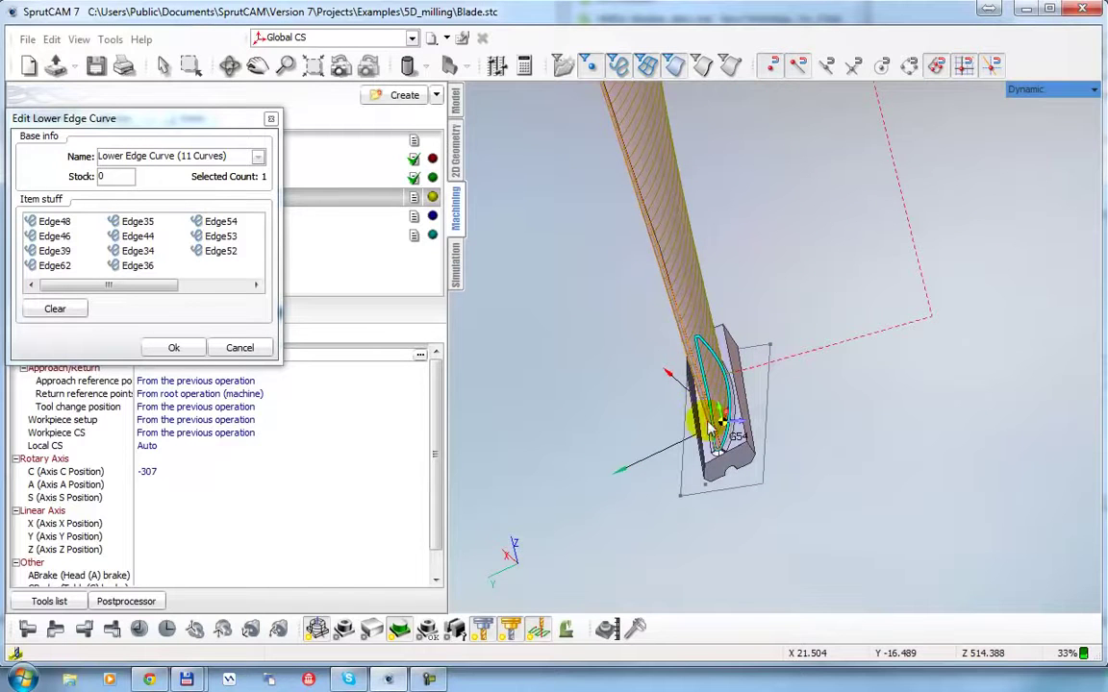
{"action": "right_click_drag", "start_coordinate": [736, 370], "coordinate": [737, 339]}
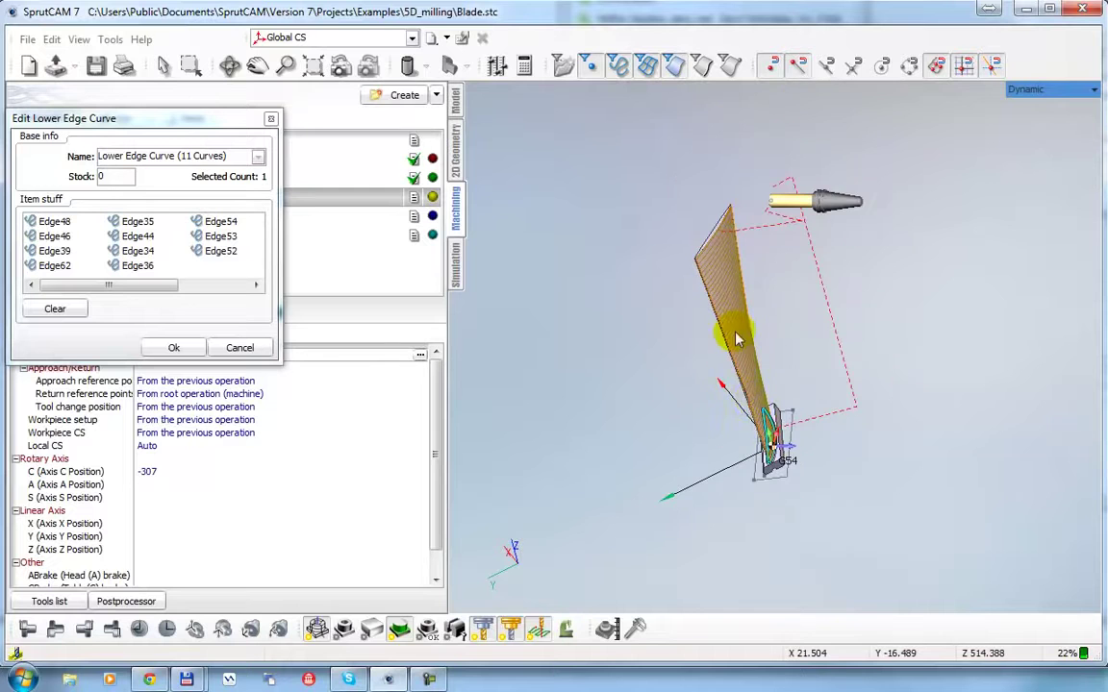
{"action": "right_click_drag", "start_coordinate": [770, 439], "coordinate": [759, 462]}
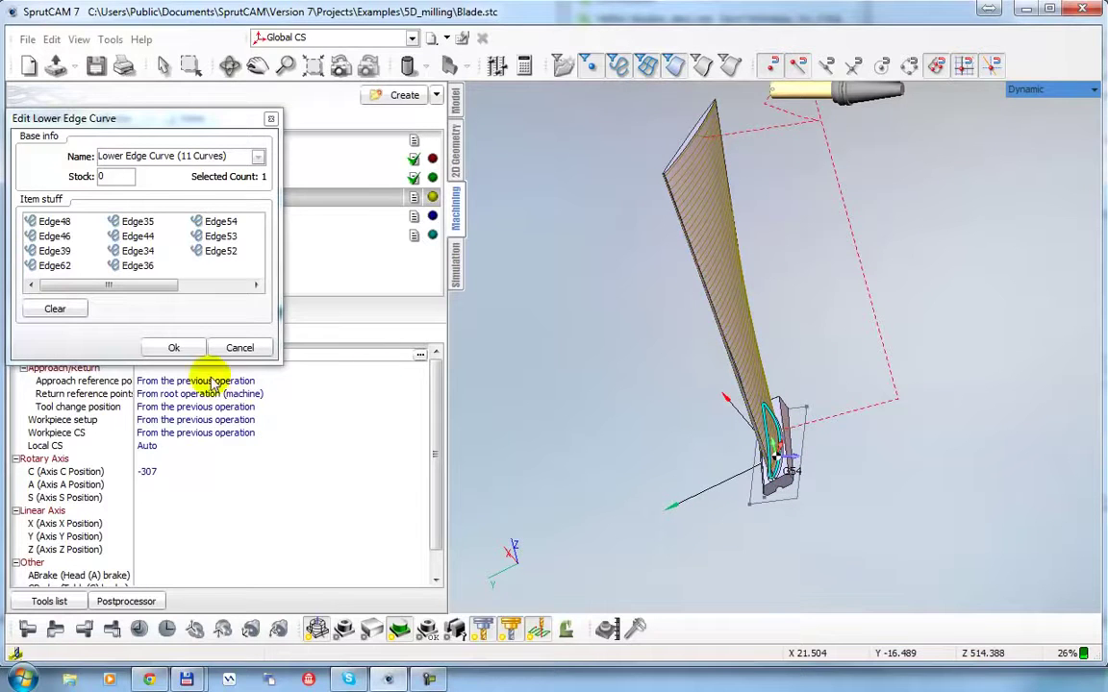
{"action": "left_click", "coordinate": [238, 348]}
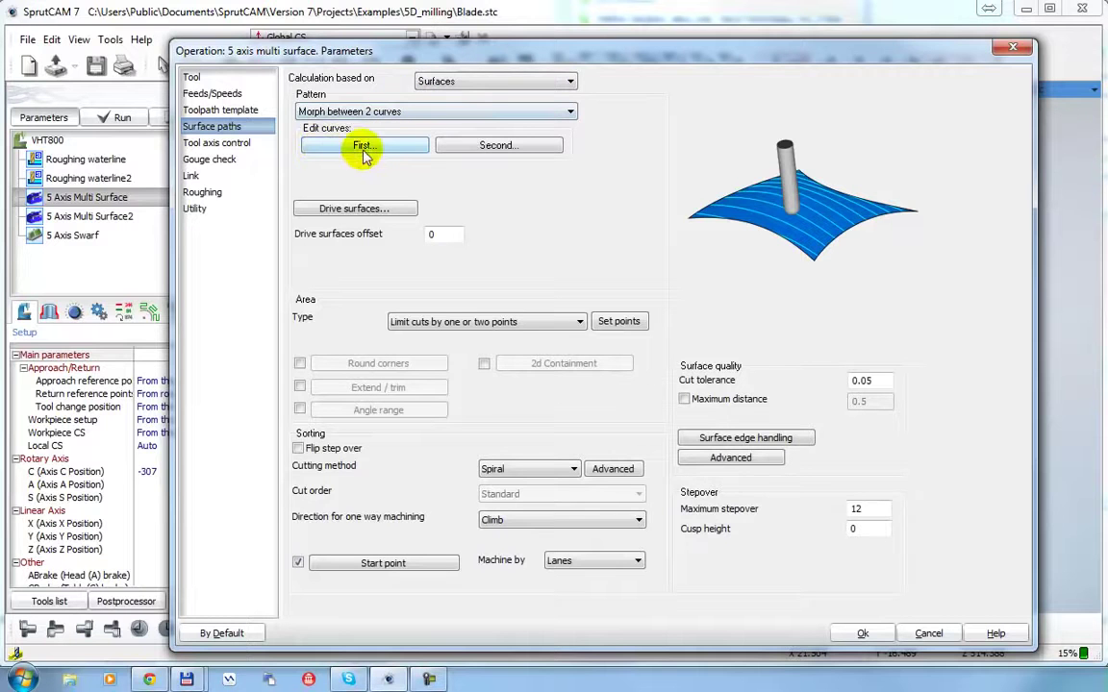
{"action": "left_click_drag", "start_coordinate": [486, 60], "coordinate": [63, 59]}
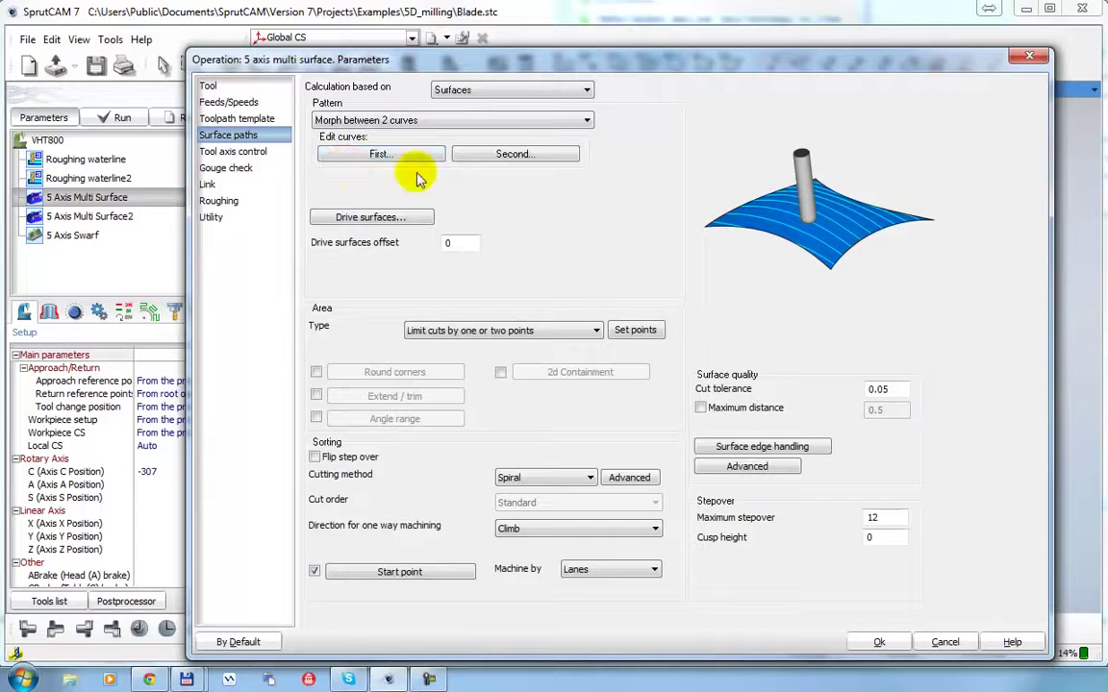
{"action": "left_click_drag", "start_coordinate": [443, 60], "coordinate": [409, 43]}
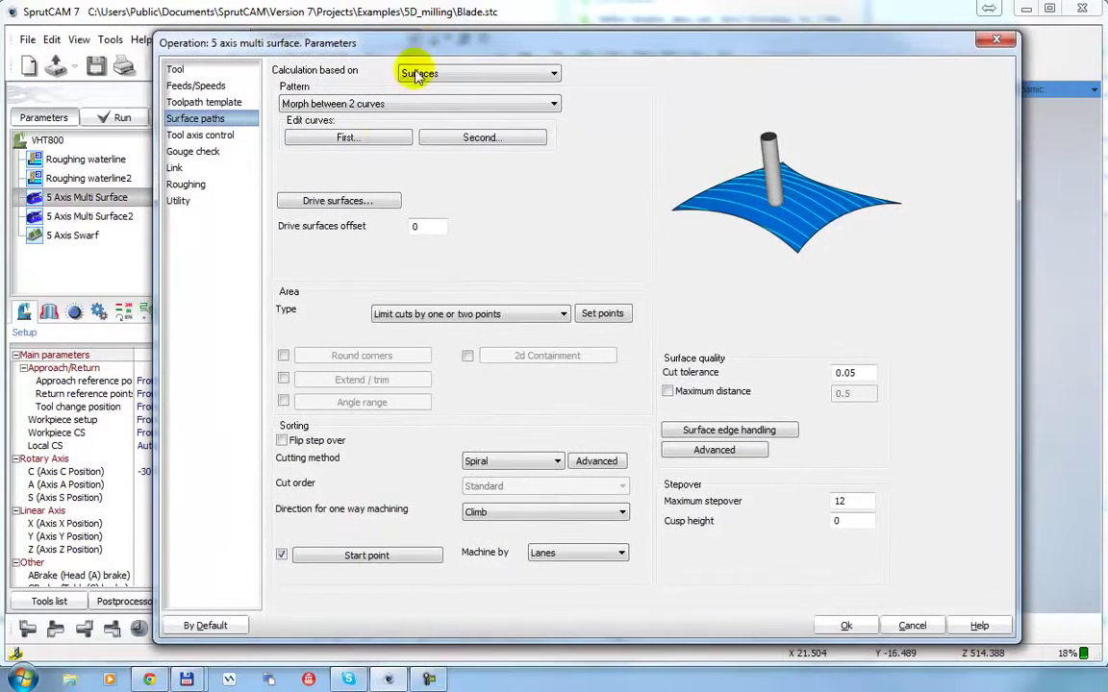
Review the operation's drive surfaces, try deselecting the blade's two large faces, and discard the selection changes.
{"action": "left_click", "coordinate": [338, 201]}
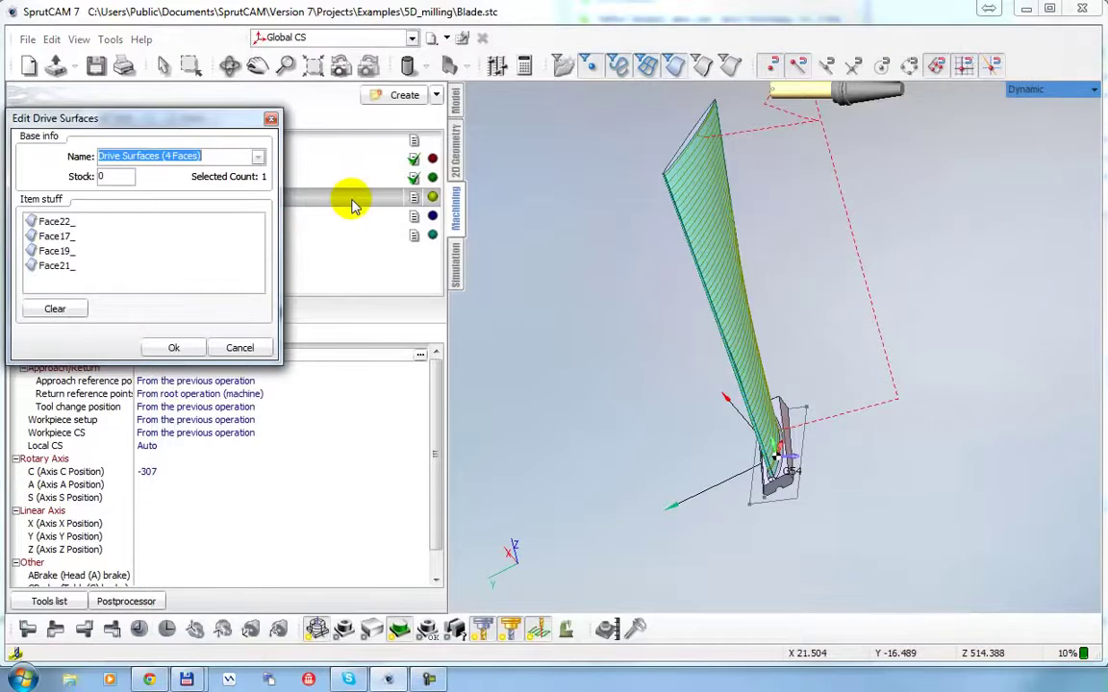
{"action": "left_click", "coordinate": [707, 237]}
{"action": "left_click_drag", "start_coordinate": [663, 308], "coordinate": [767, 320]}
{"action": "left_click", "coordinate": [754, 286]}
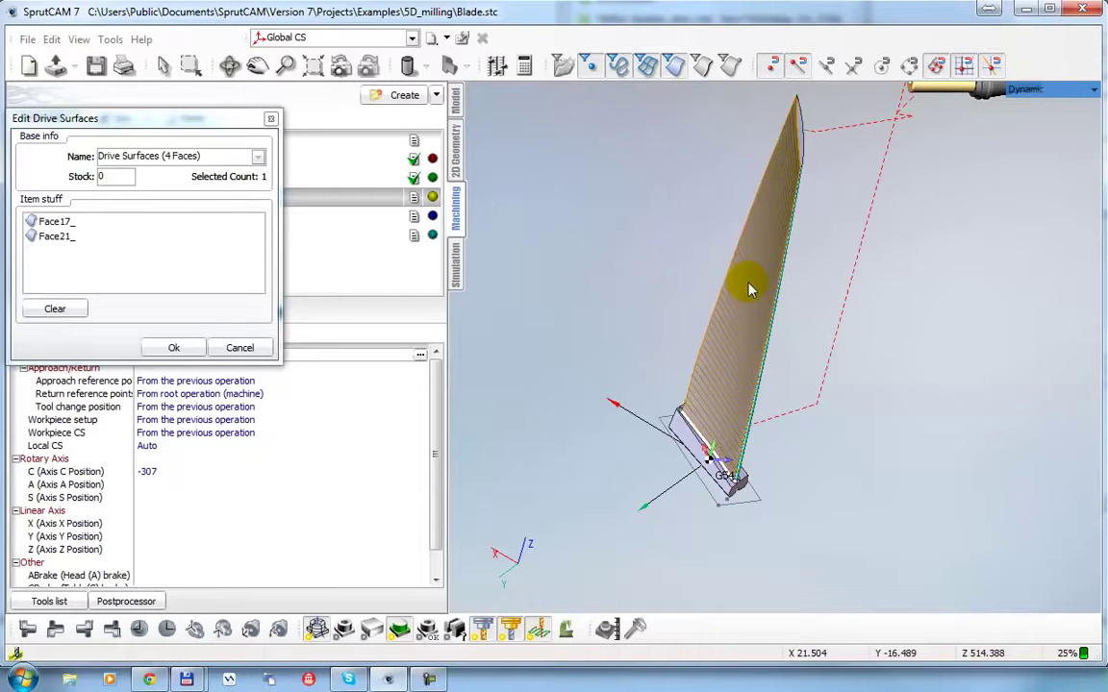
{"action": "scroll", "coordinate": [781, 312], "scroll_direction": "up", "scroll_amount": 5}
{"action": "left_click", "coordinate": [239, 347]}
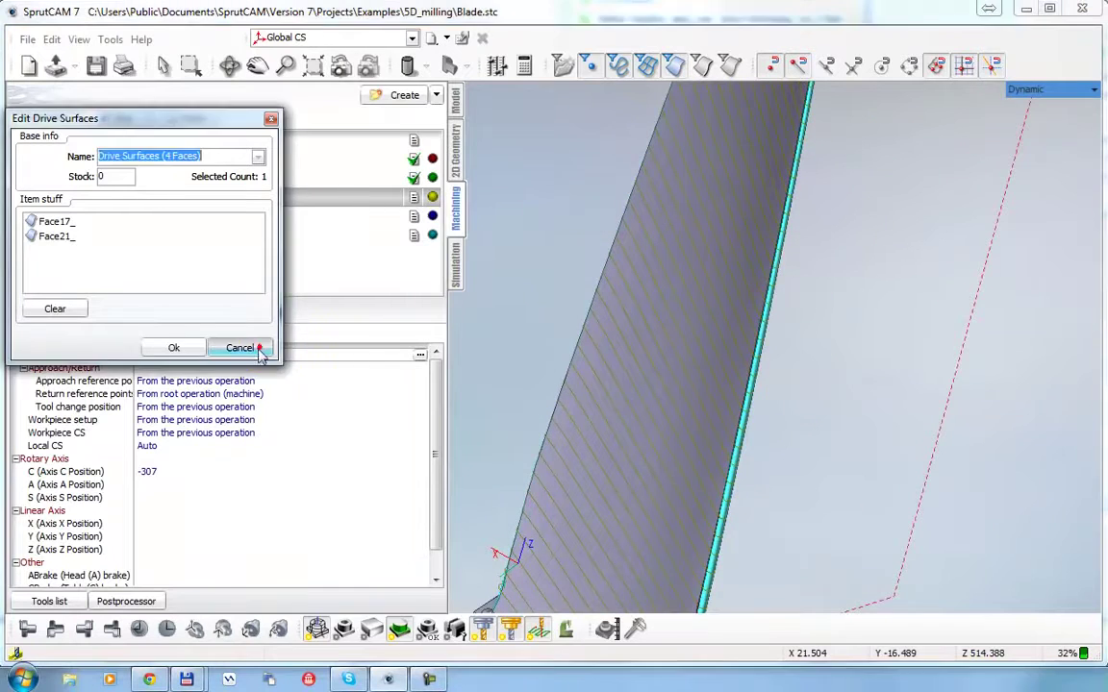
{"action": "left_click", "coordinate": [351, 201]}
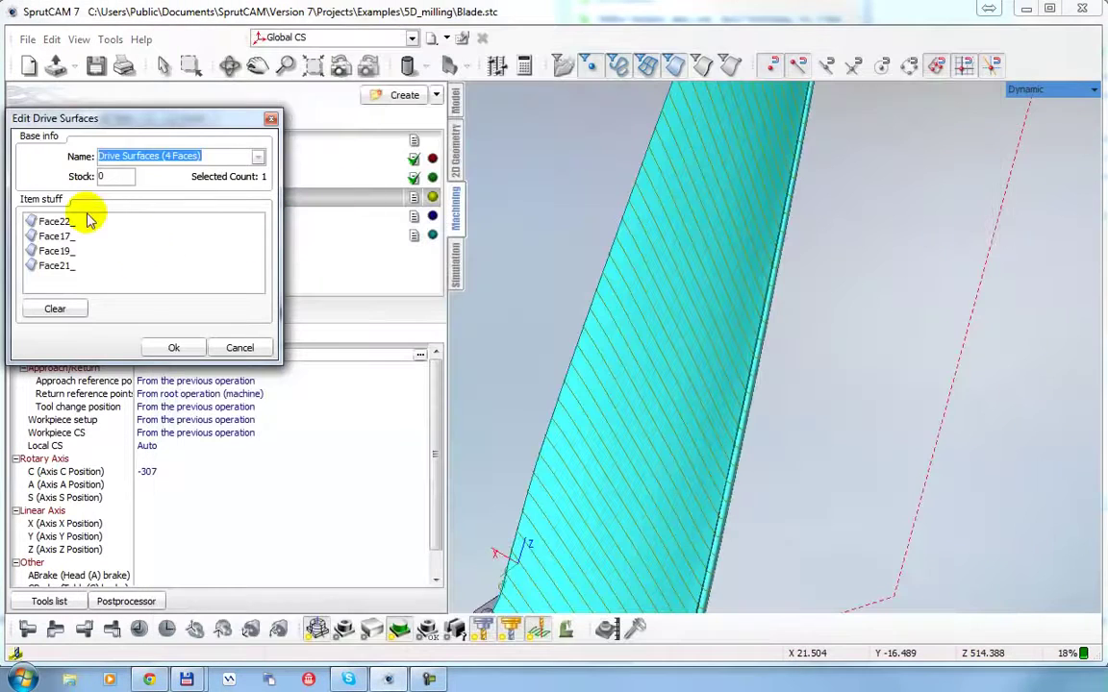
{"action": "left_click", "coordinate": [229, 346]}
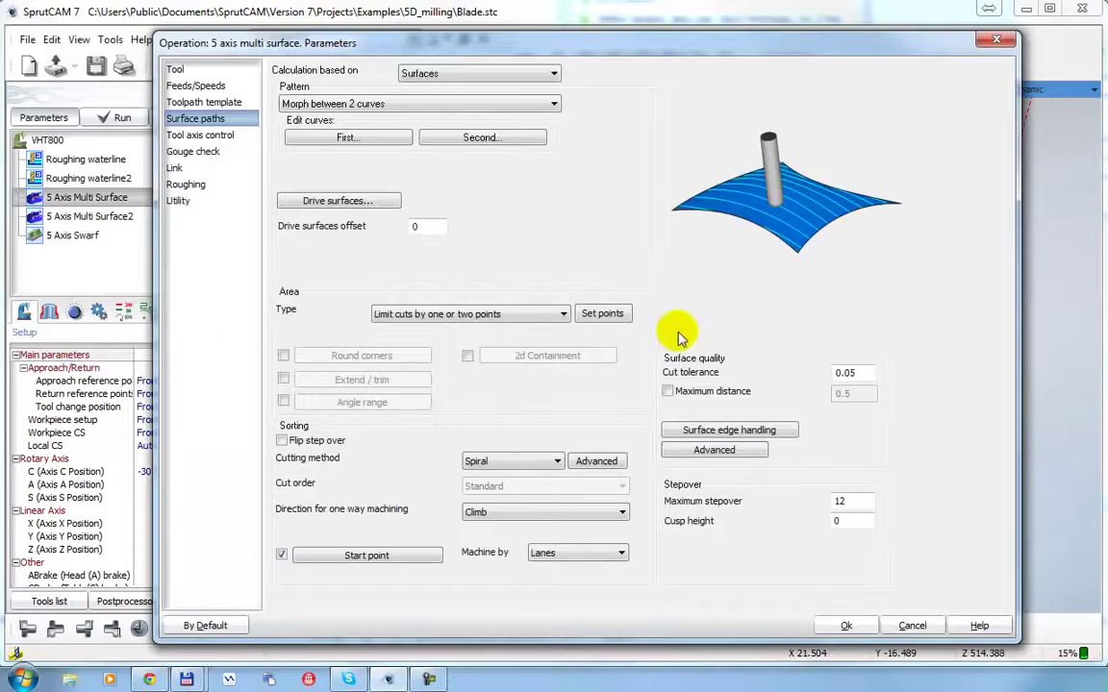
Close the operation parameters without changes and examine the spiral toolpath from the blade's tip to its root.
{"action": "left_click_drag", "start_coordinate": [664, 48], "coordinate": [532, 70]}
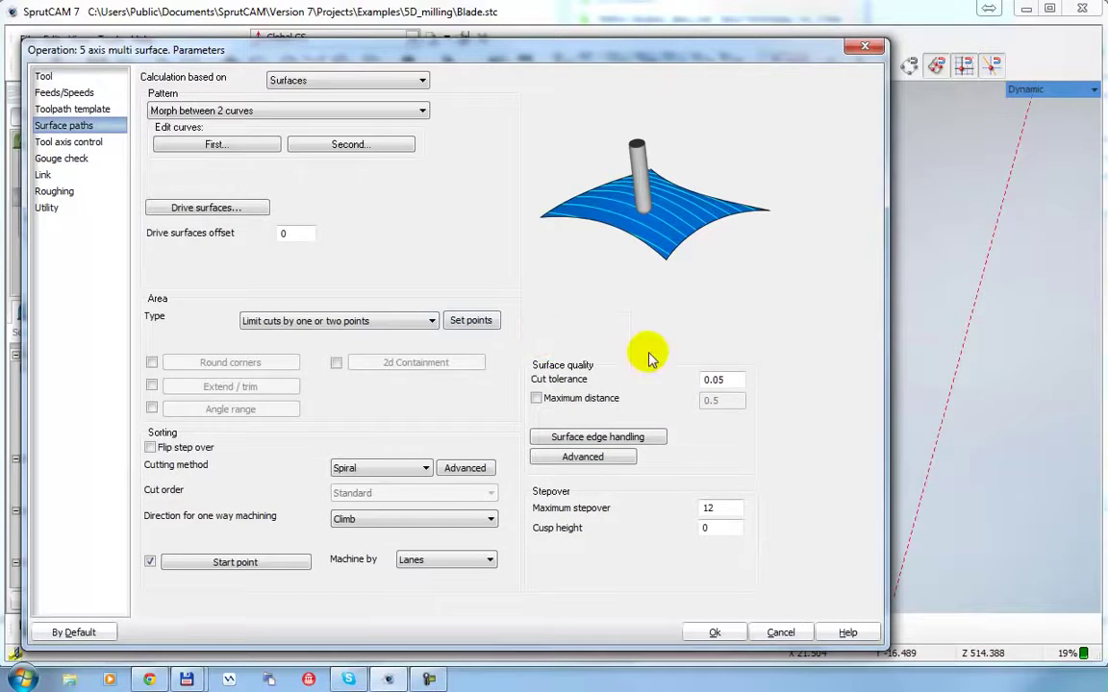
{"action": "left_click", "coordinate": [791, 632]}
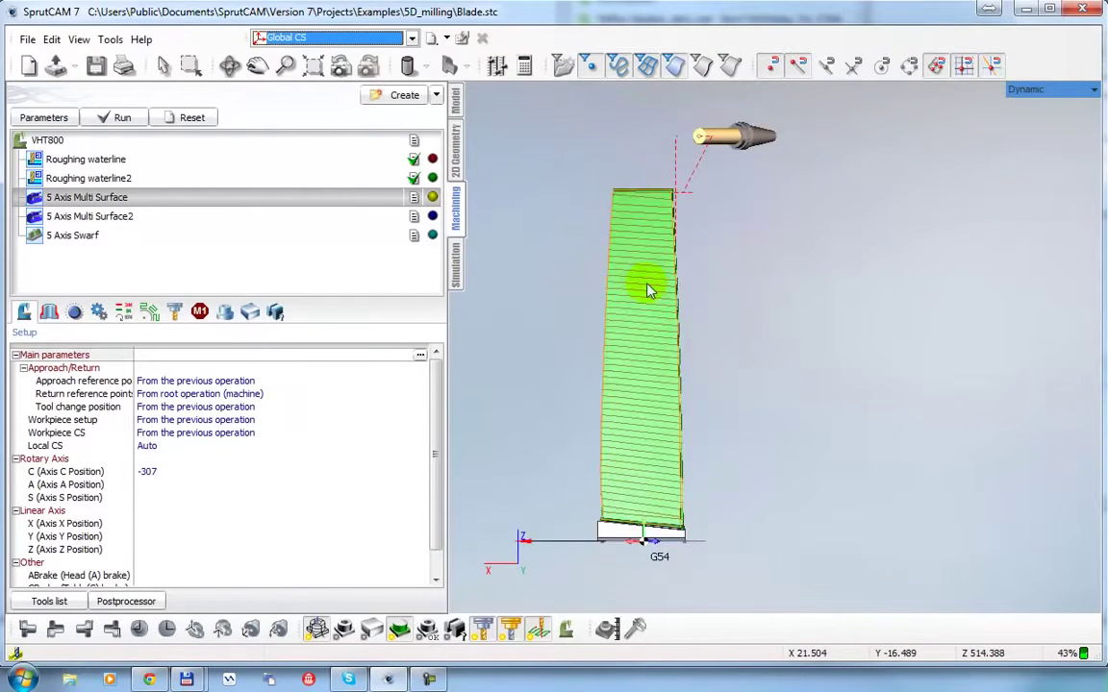
{"action": "scroll", "coordinate": [664, 193], "scroll_direction": "up", "scroll_amount": 4}
{"action": "middle_click_drag", "start_coordinate": [679, 238], "coordinate": [674, 302]}
{"action": "middle_click_drag", "start_coordinate": [642, 214], "coordinate": [710, 321]}
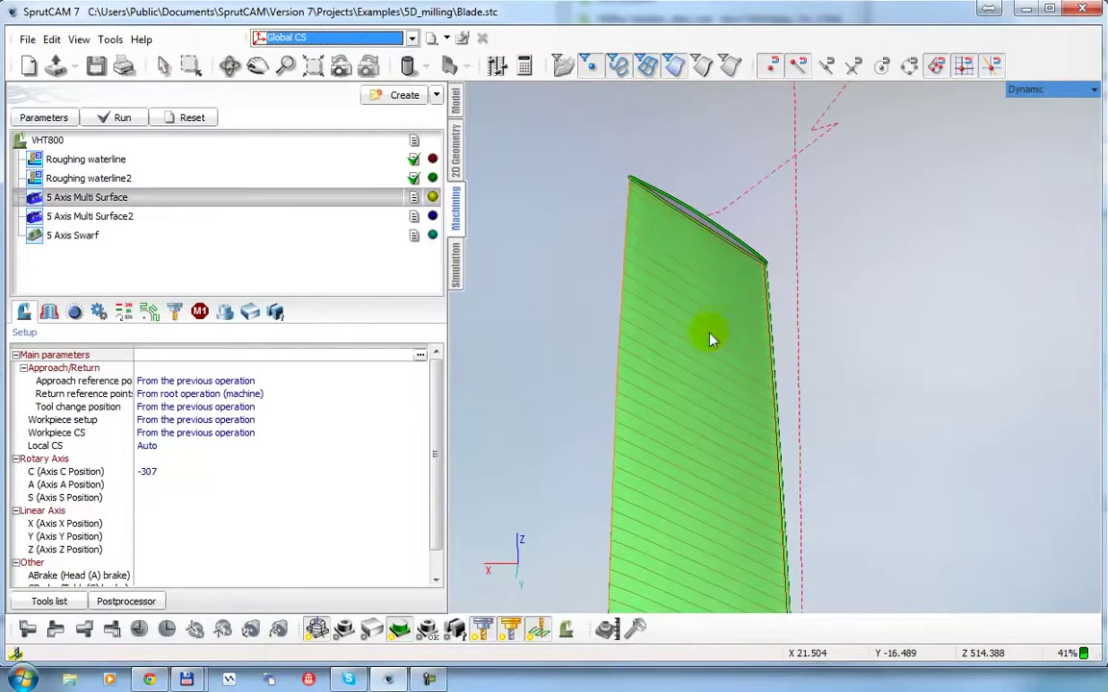
{"action": "scroll", "coordinate": [716, 250], "scroll_direction": "down", "scroll_amount": 4}
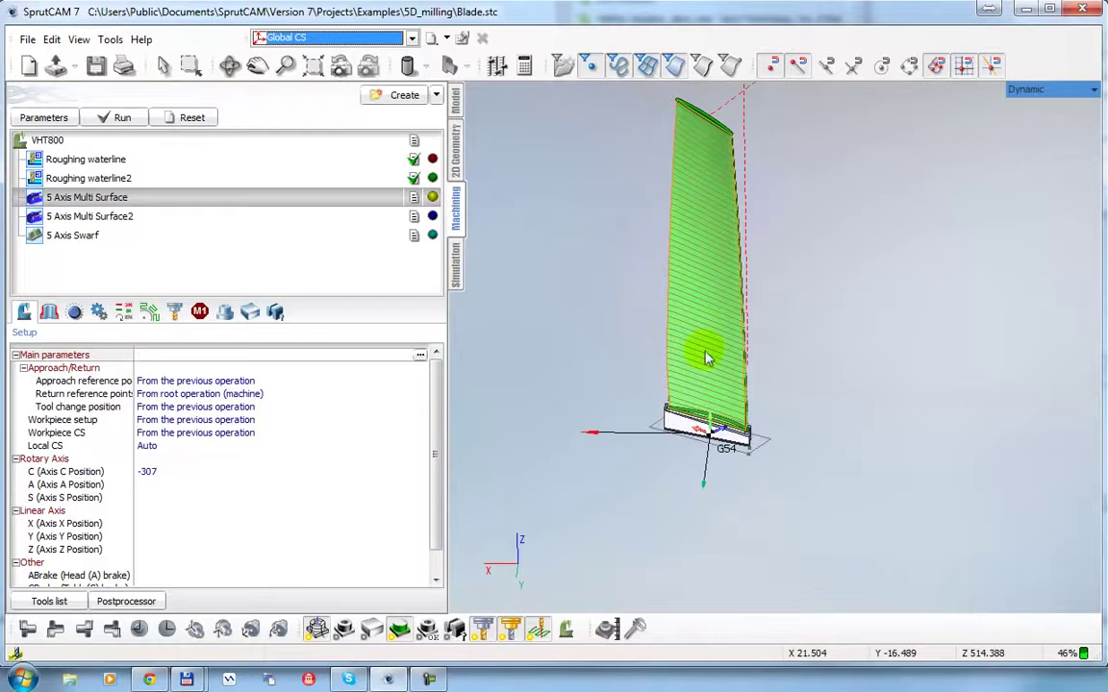
Reopen the 5 Axis Multi Surface parameters and review the tool axis control's output formats, keeping 5 Axis.
{"action": "left_click", "coordinate": [44, 117]}
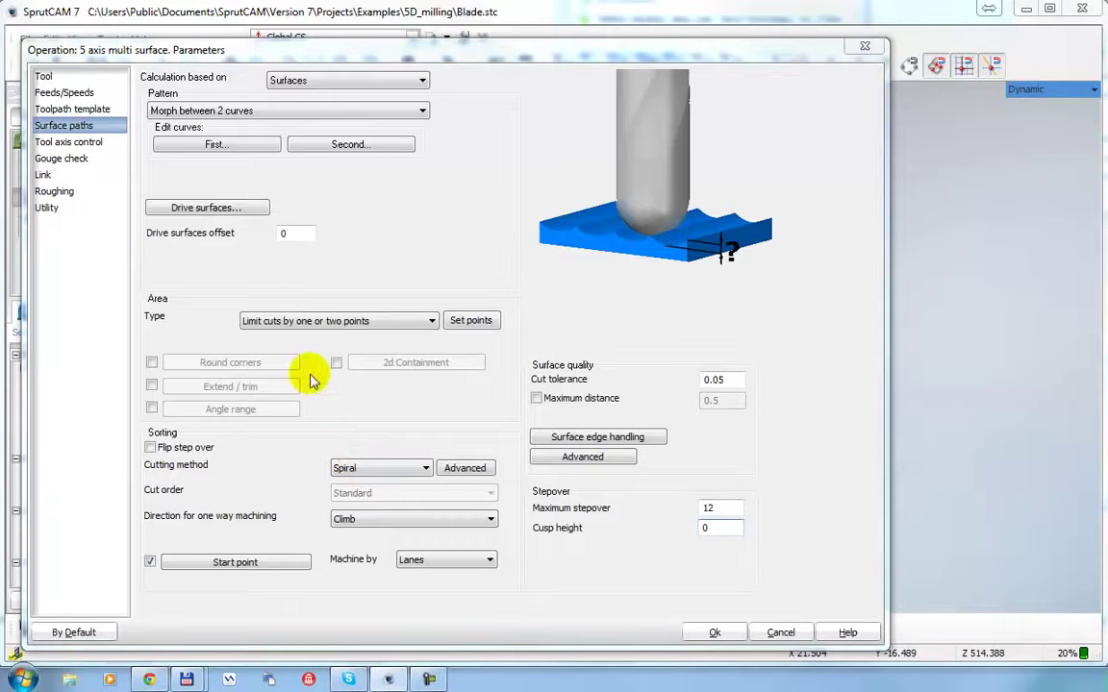
{"action": "left_click", "coordinate": [66, 143]}
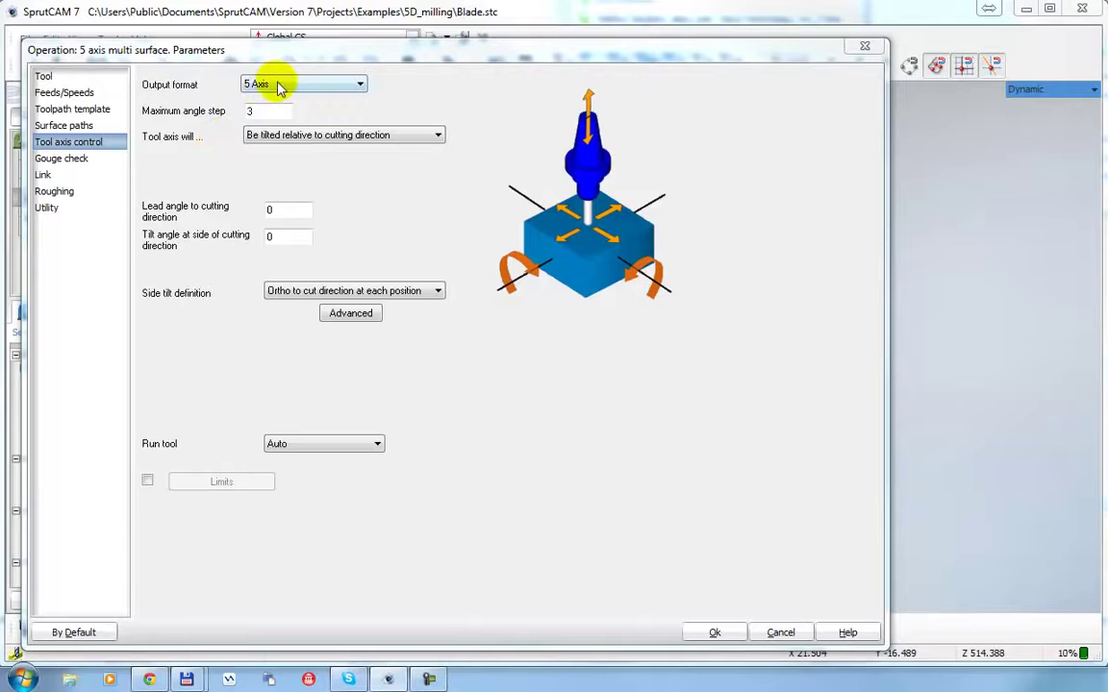
{"action": "left_click_drag", "start_coordinate": [532, 49], "coordinate": [594, 34]}
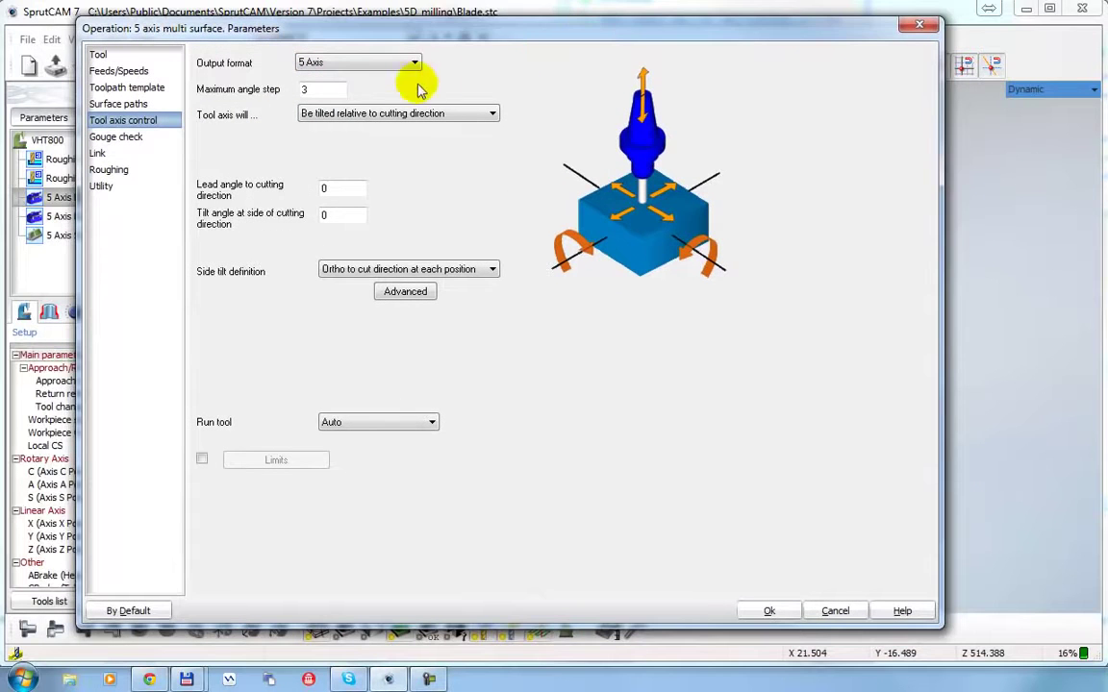
{"action": "left_click", "coordinate": [415, 63]}
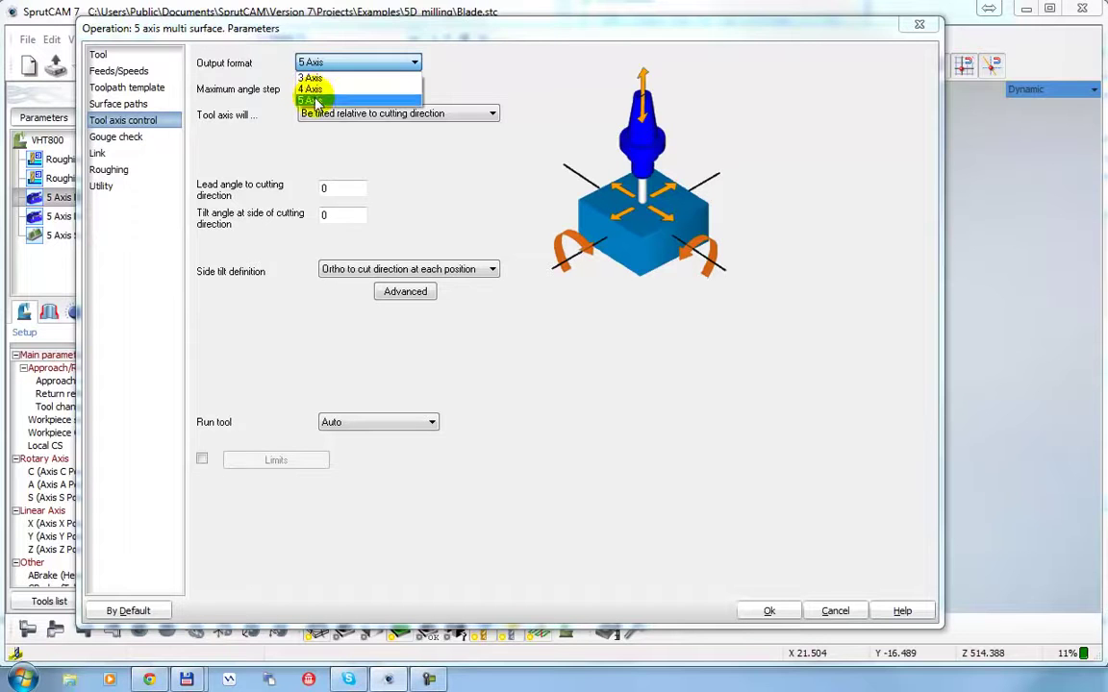
{"action": "left_click", "coordinate": [414, 63]}
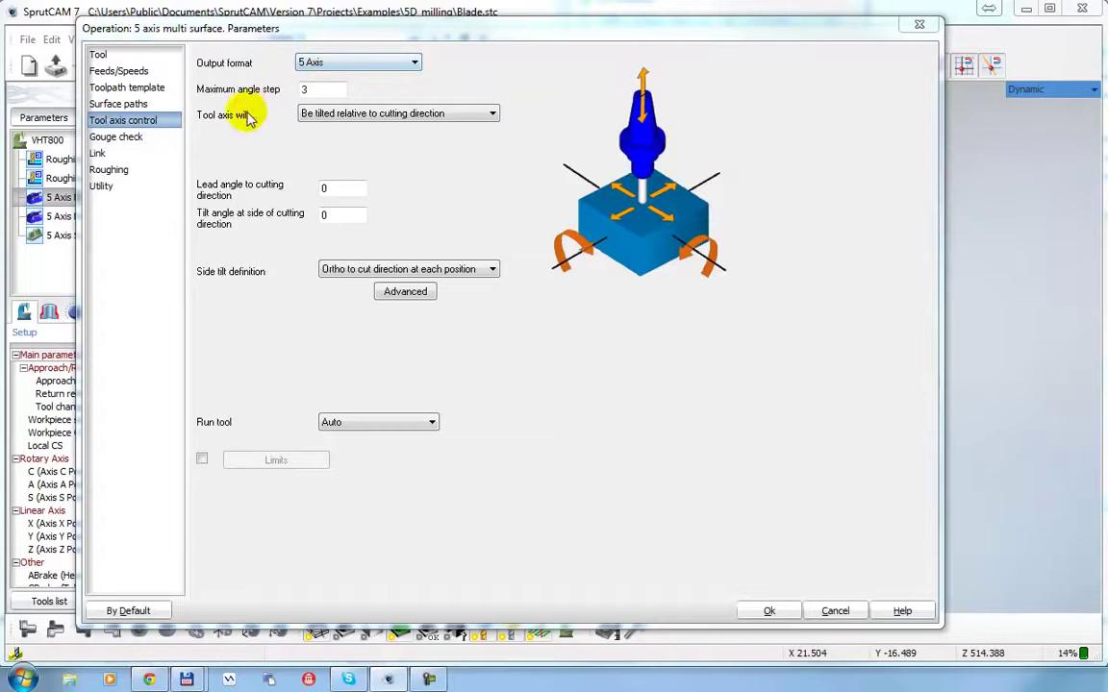
Review the maximum angle step, lead angle and side tilt angle illustrations, and close the parameters without changes.
{"action": "left_click", "coordinate": [316, 89]}
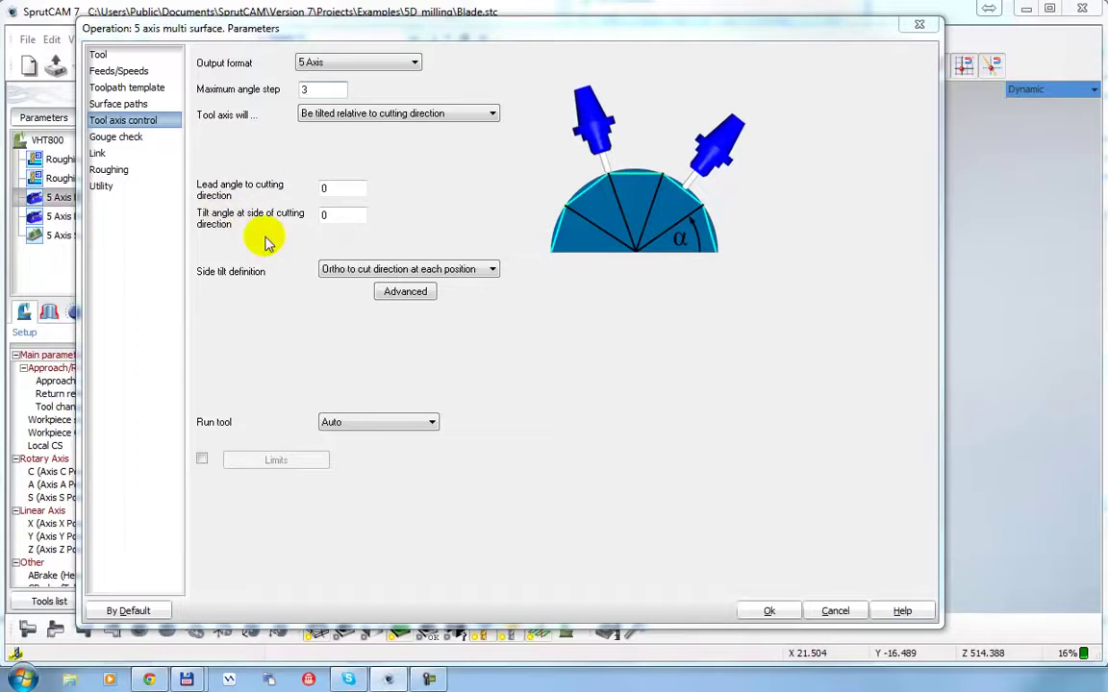
{"action": "left_click", "coordinate": [352, 189]}
{"action": "left_click", "coordinate": [344, 216]}
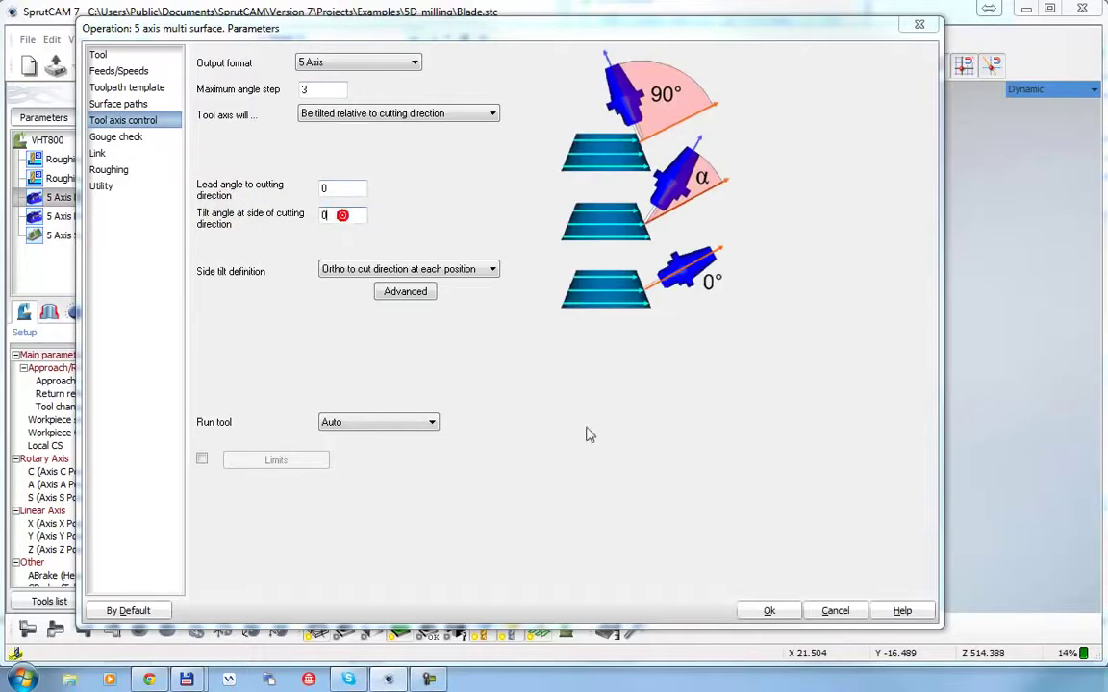
{"action": "left_click", "coordinate": [832, 610]}
Step through the 5 Axis Multi Surface commands in simulation and examine the tool's orientation at the blade tip.
{"action": "left_click", "coordinate": [457, 259]}
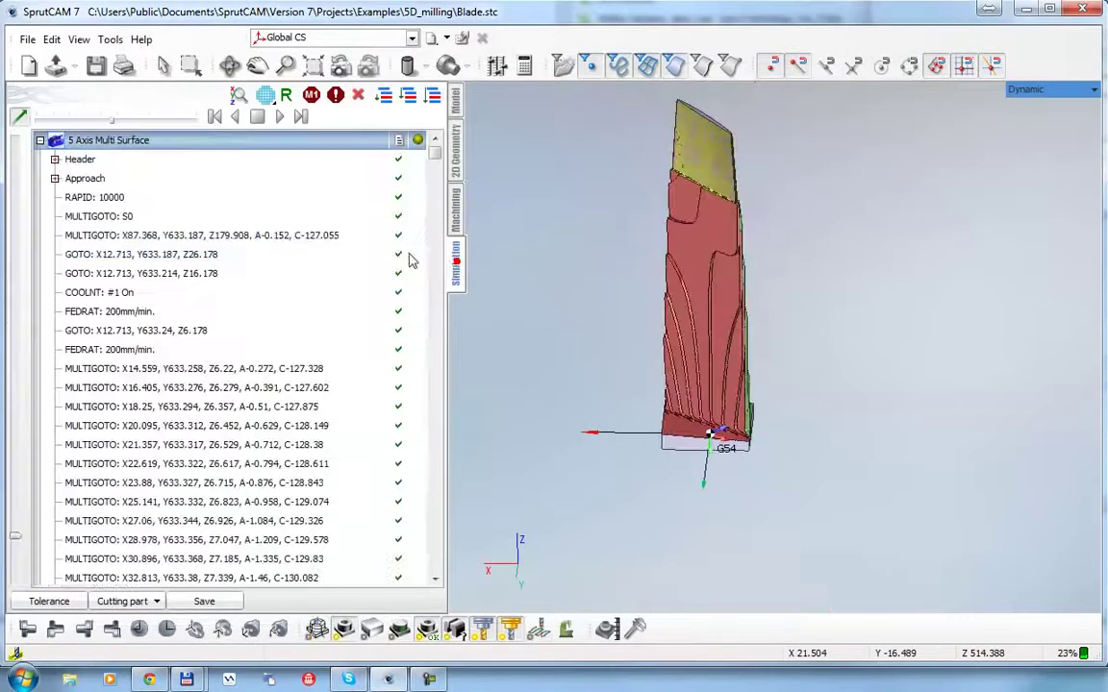
{"action": "left_click", "coordinate": [187, 429]}
{"action": "right_click_drag", "start_coordinate": [601, 291], "coordinate": [596, 323]}
{"action": "middle_click_drag", "start_coordinate": [602, 317], "coordinate": [652, 394]}
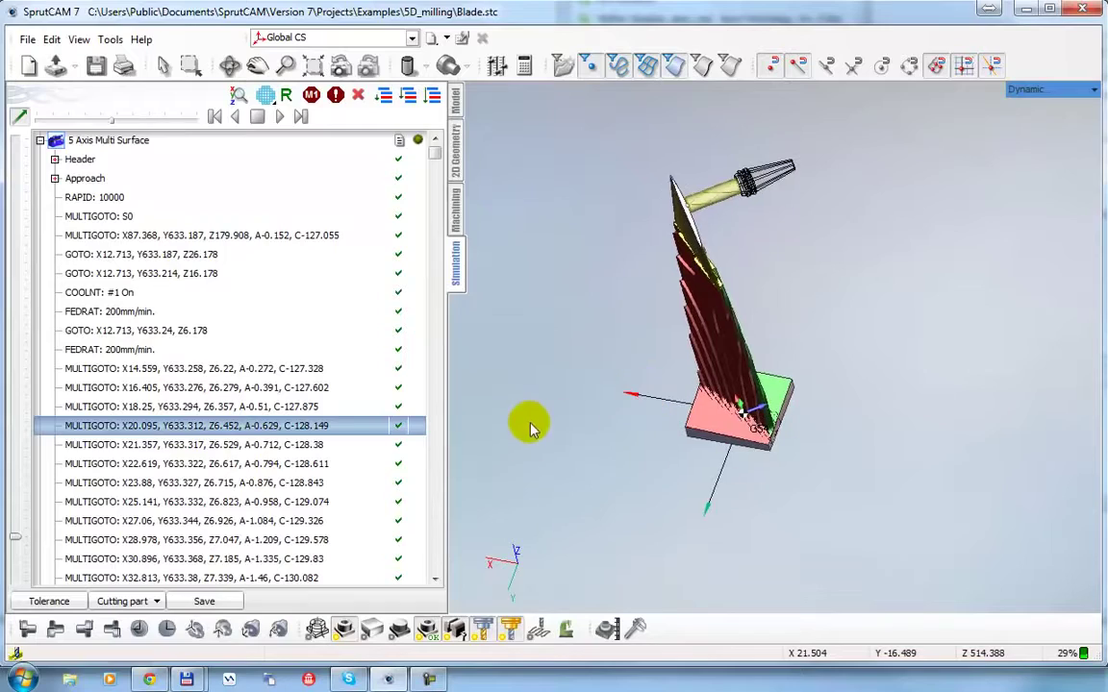
{"action": "key", "text": "Down"}
{"action": "key", "text": "Down"}
{"action": "key", "text": "Down"}
{"action": "key", "text": "Down"}
{"action": "key", "text": "Down"}
{"action": "key", "text": "Down"}
{"action": "key", "text": "Down"}
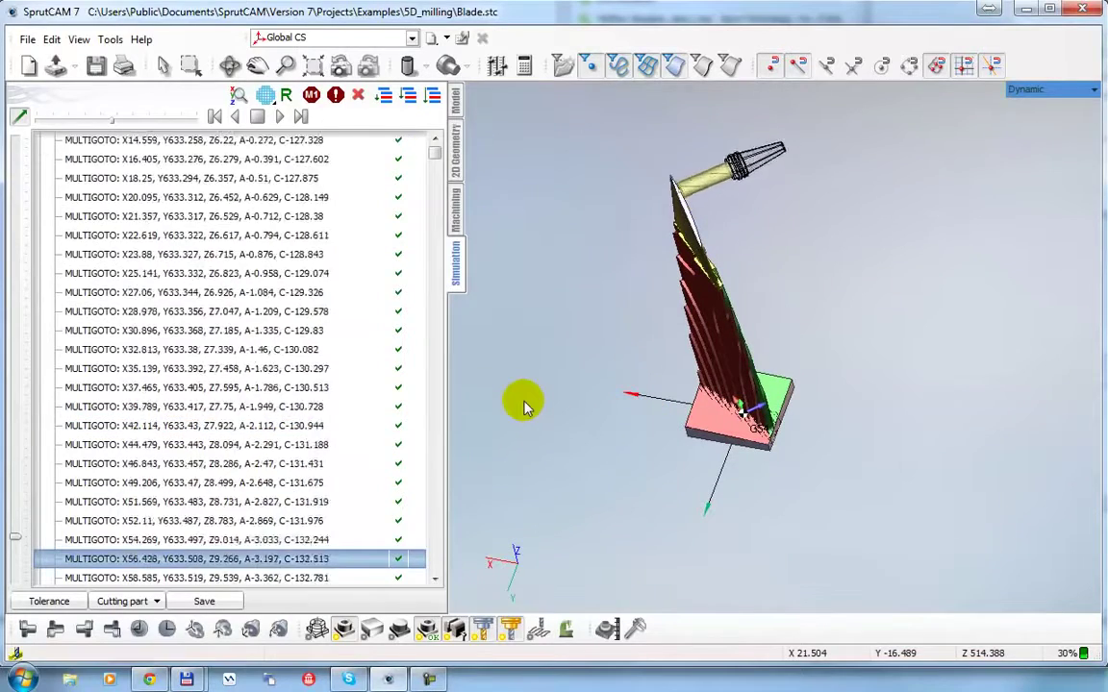
{"action": "scroll", "coordinate": [662, 182], "scroll_direction": "up", "scroll_amount": 5}
{"action": "scroll", "coordinate": [716, 146], "scroll_direction": "up", "scroll_amount": 4}
{"action": "middle_click_drag", "start_coordinate": [689, 168], "coordinate": [746, 190]}
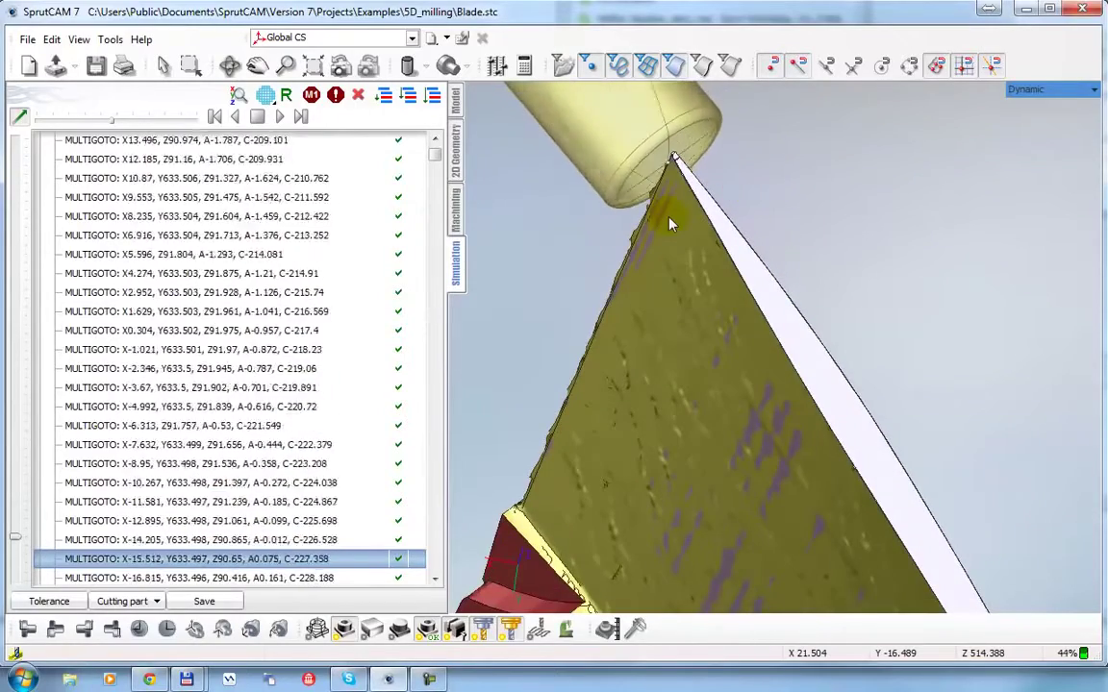
Set the 5 Axis Multi Surface operation's lead angle to cutting direction to 30 and recalculate its toolpath.
{"action": "scroll", "coordinate": [668, 218], "scroll_direction": "down", "scroll_amount": 2}
{"action": "scroll", "coordinate": [670, 224], "scroll_direction": "down", "scroll_amount": 3}
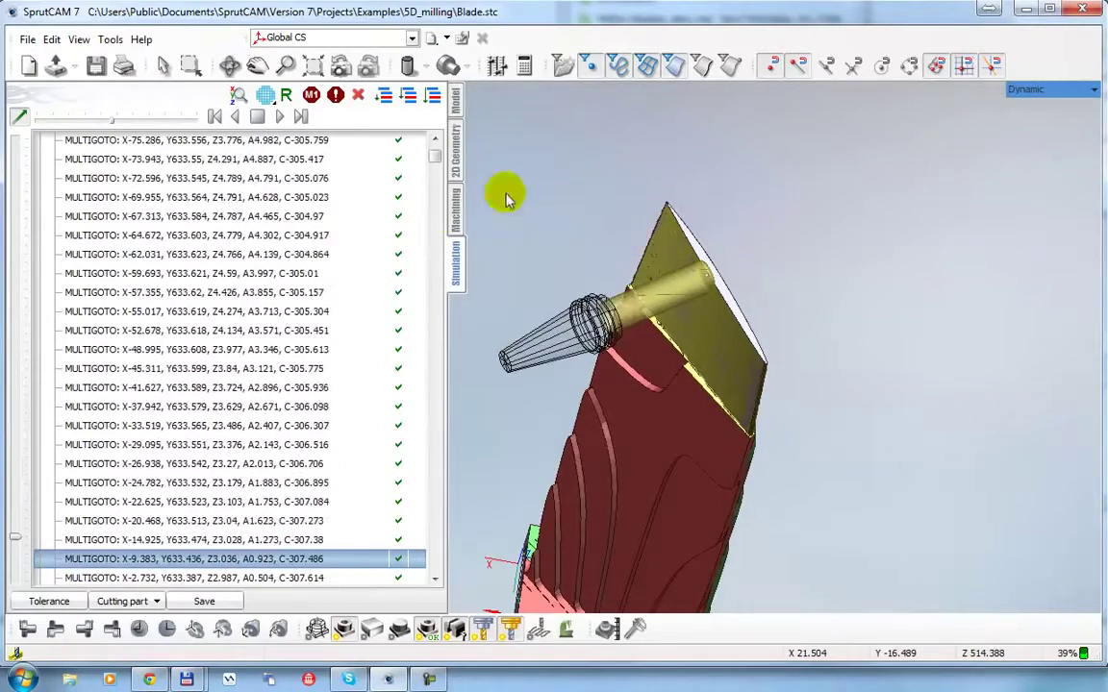
{"action": "left_click", "coordinate": [457, 209]}
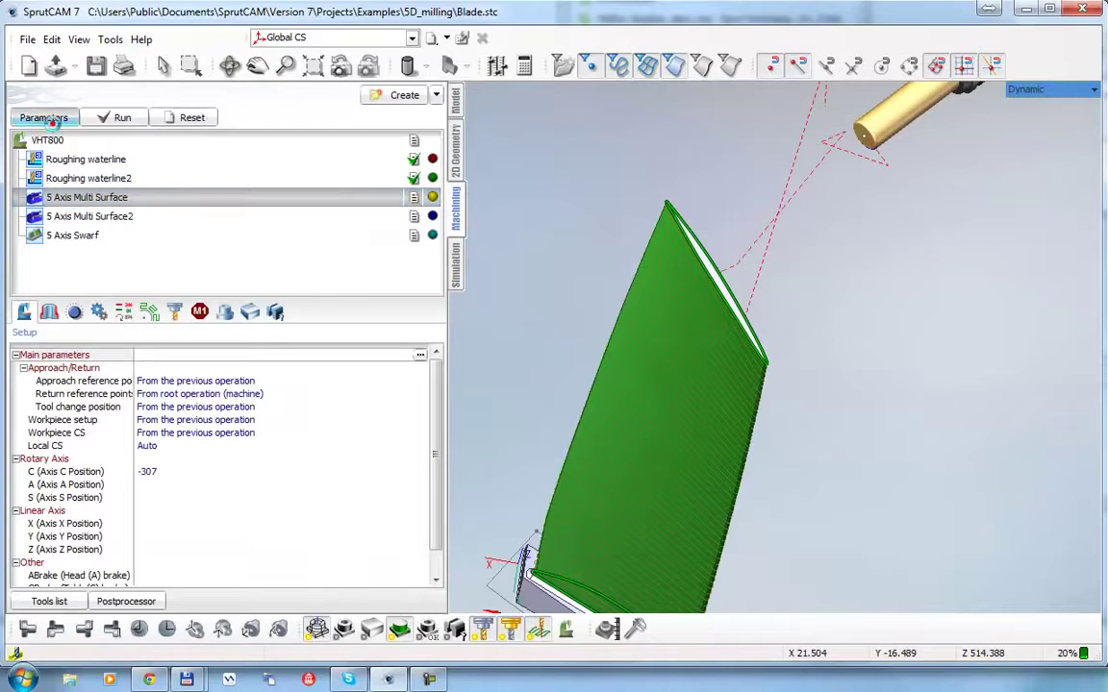
{"action": "left_click", "coordinate": [40, 116]}
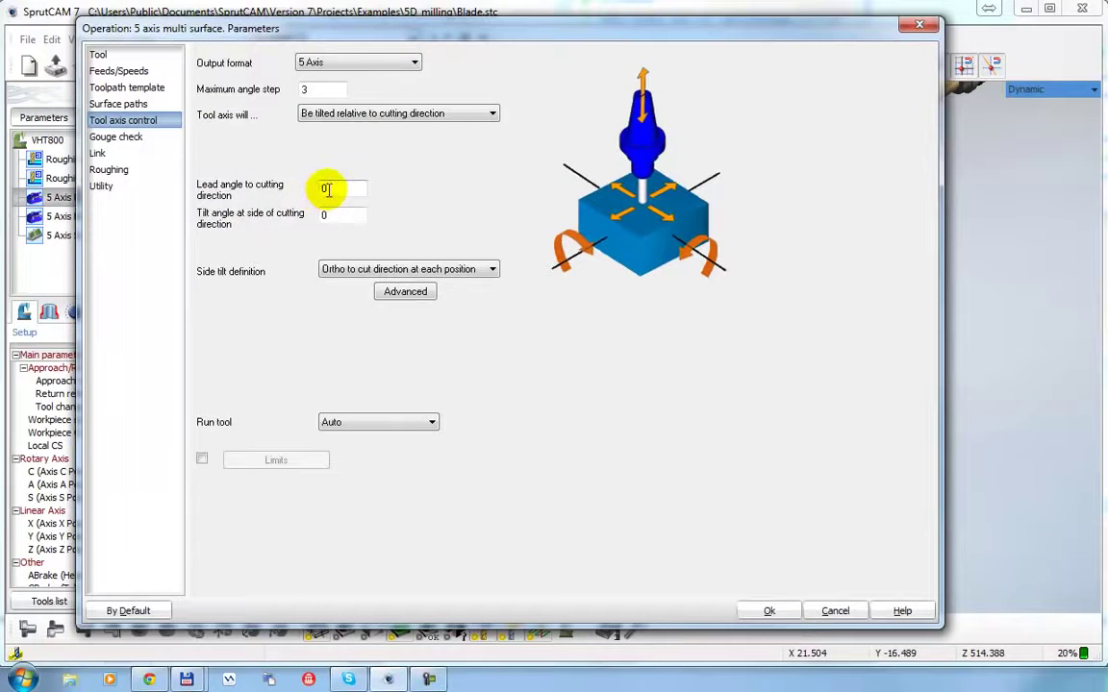
{"action": "left_click", "coordinate": [343, 189]}
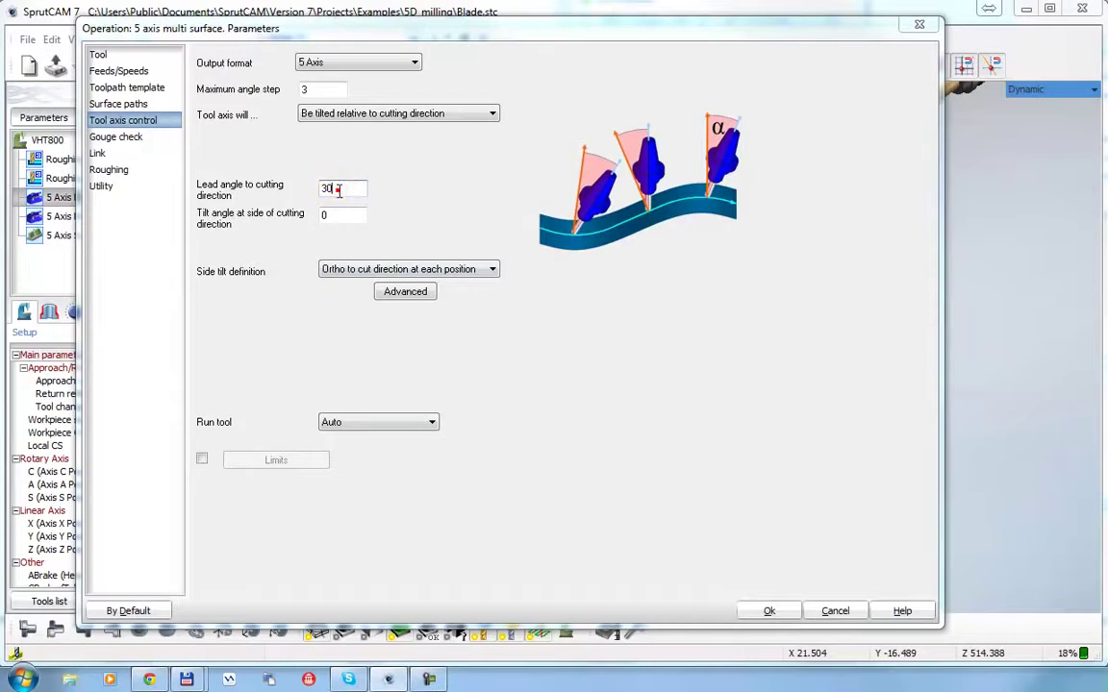
{"action": "left_click", "coordinate": [770, 611]}
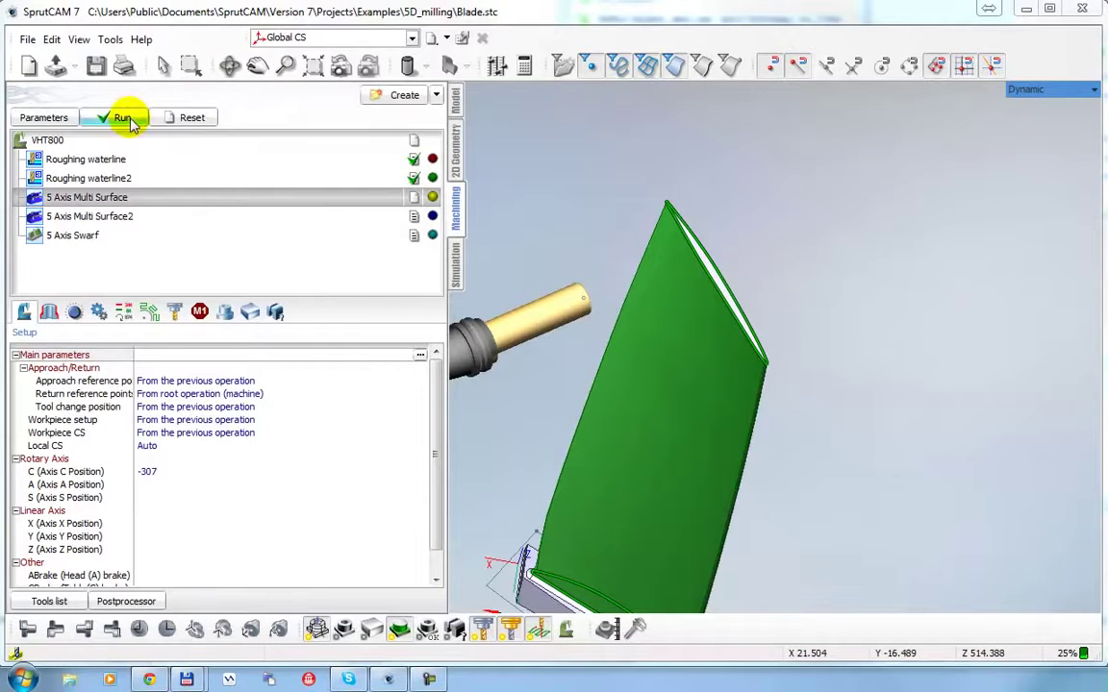
{"action": "left_click", "coordinate": [127, 117]}
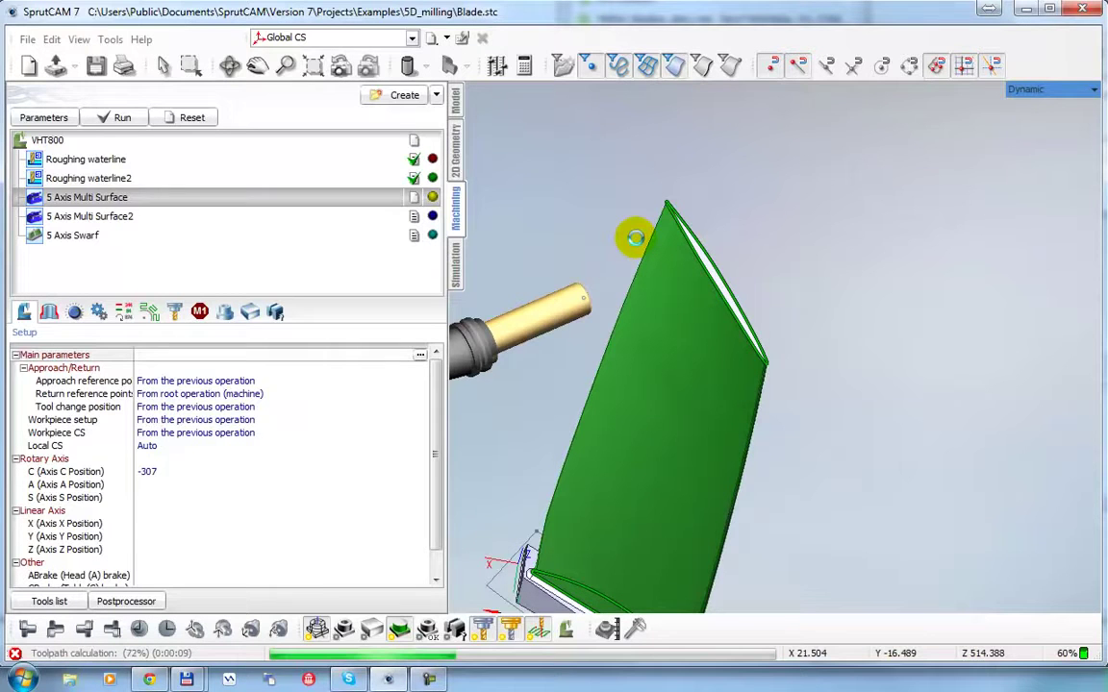
Expand the recalculated 5 Axis Multi Surface commands in simulation and step the tool from the MULTIGOTO at X49.392, Y-238.198.
{"action": "right_click_drag", "start_coordinate": [636, 244], "coordinate": [485, 293]}
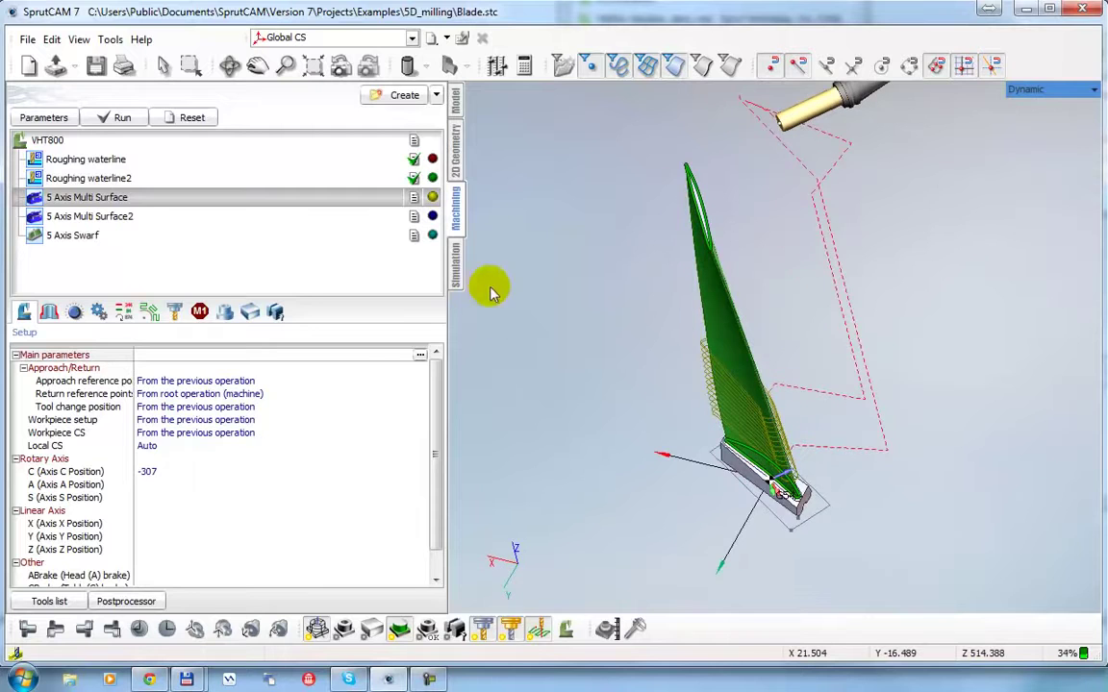
{"action": "left_click", "coordinate": [454, 262]}
{"action": "left_click", "coordinate": [40, 197]}
{"action": "left_click", "coordinate": [193, 425]}
{"action": "right_click_drag", "start_coordinate": [602, 350], "coordinate": [492, 382]}
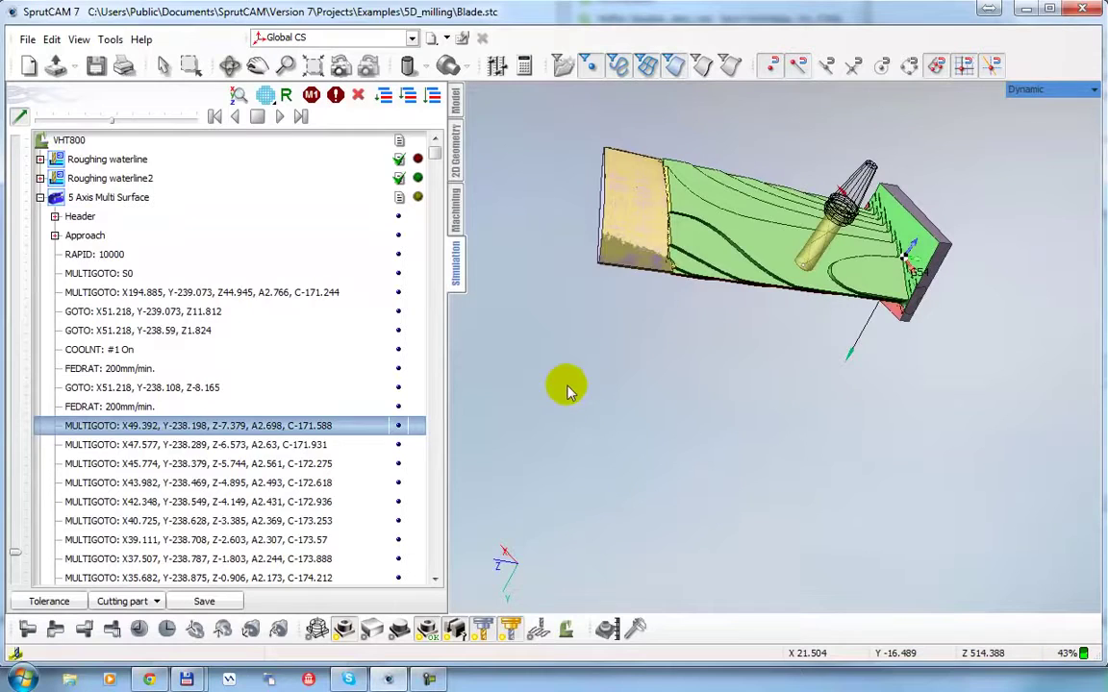
{"action": "right_click_drag", "start_coordinate": [749, 324], "coordinate": [770, 296]}
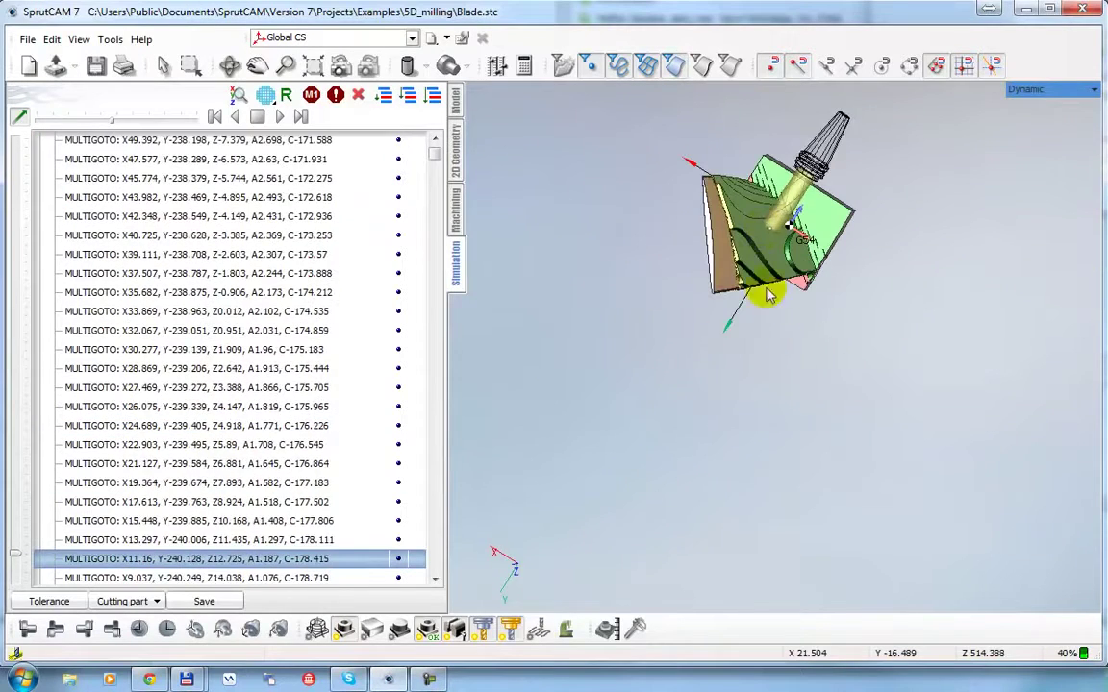
Hide the machined workpiece, display the toolpath and examine how the tool leans along the cutting direction near the blade's root.
{"action": "left_click", "coordinate": [426, 630]}
{"action": "scroll", "coordinate": [830, 210], "scroll_direction": "up", "scroll_amount": 5}
{"action": "scroll", "coordinate": [736, 376], "scroll_direction": "down", "scroll_amount": 3}
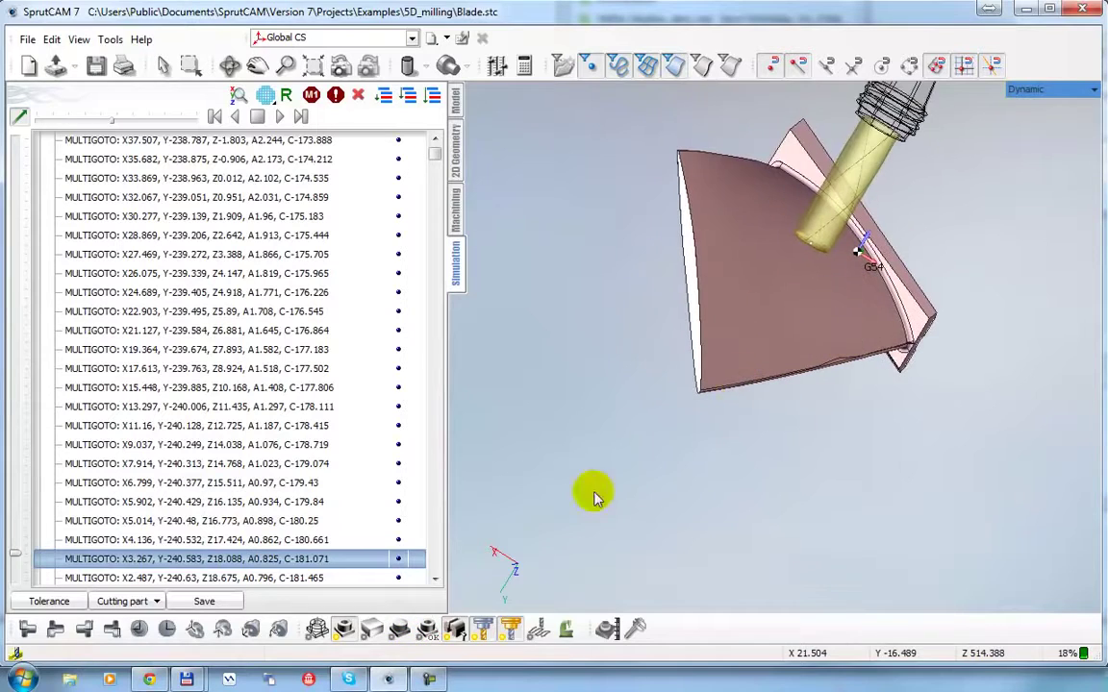
{"action": "left_click", "coordinate": [539, 632]}
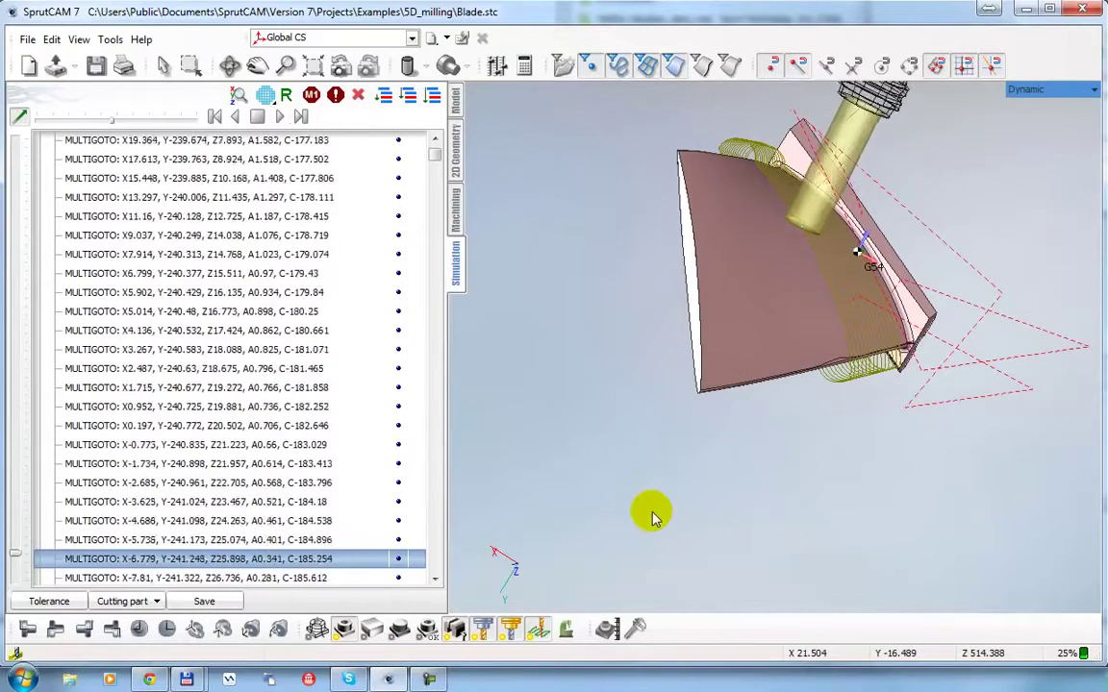
{"action": "scroll", "coordinate": [668, 424], "scroll_direction": "down", "scroll_amount": 3}
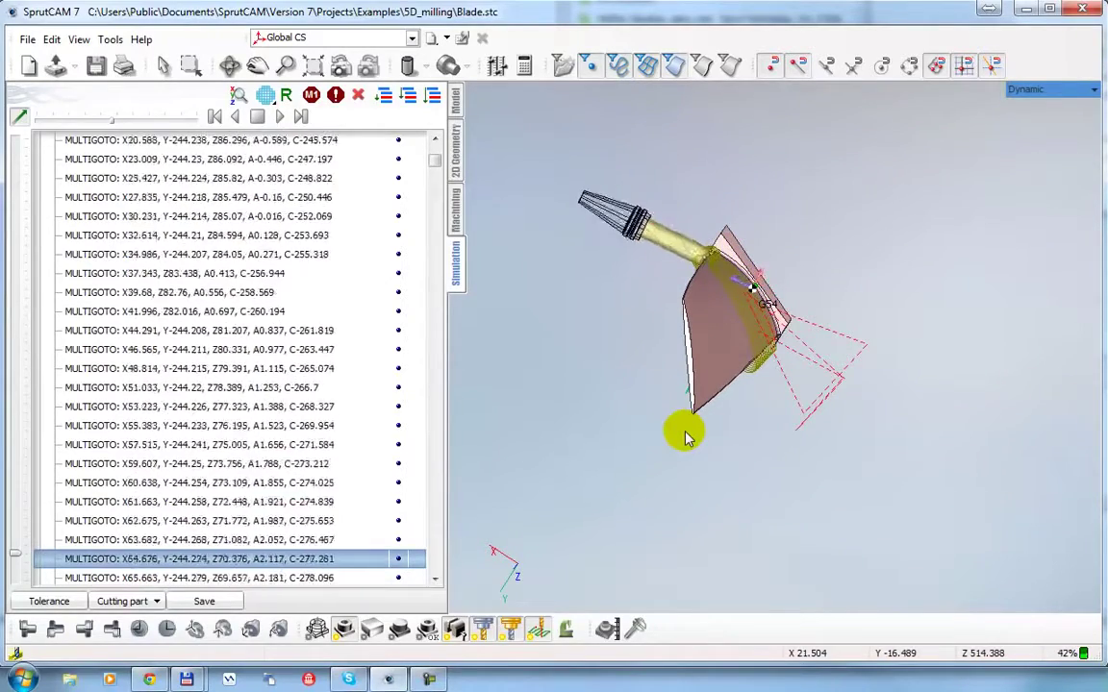
{"action": "middle_click_drag", "start_coordinate": [679, 423], "coordinate": [629, 365]}
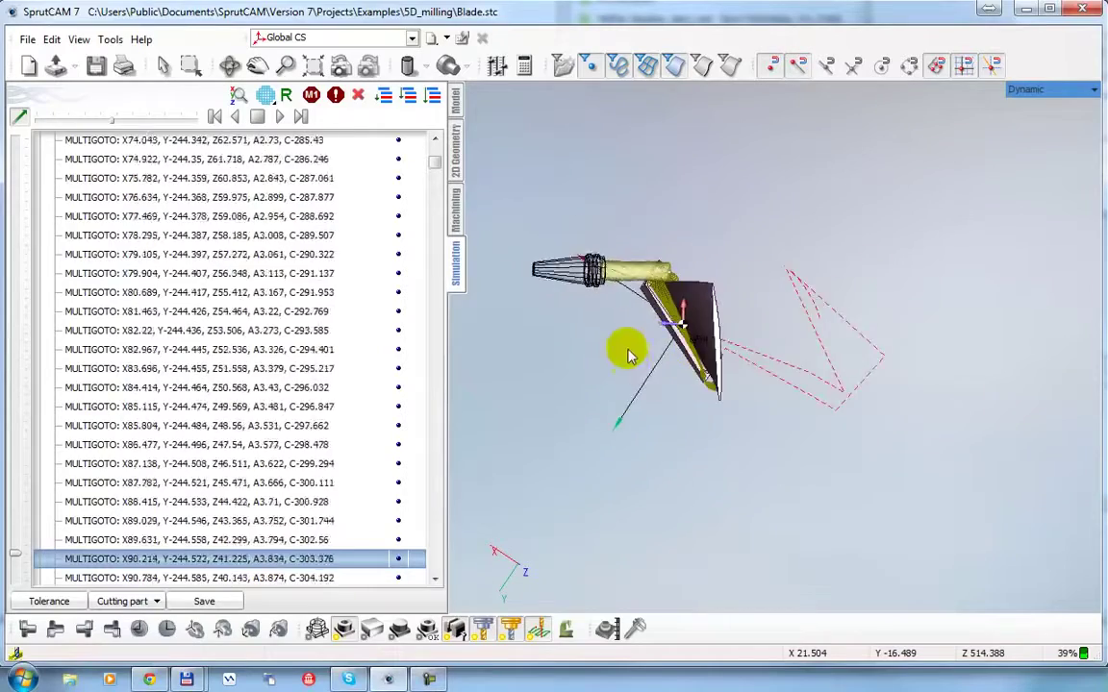
{"action": "scroll", "coordinate": [662, 300], "scroll_direction": "up", "scroll_amount": 4}
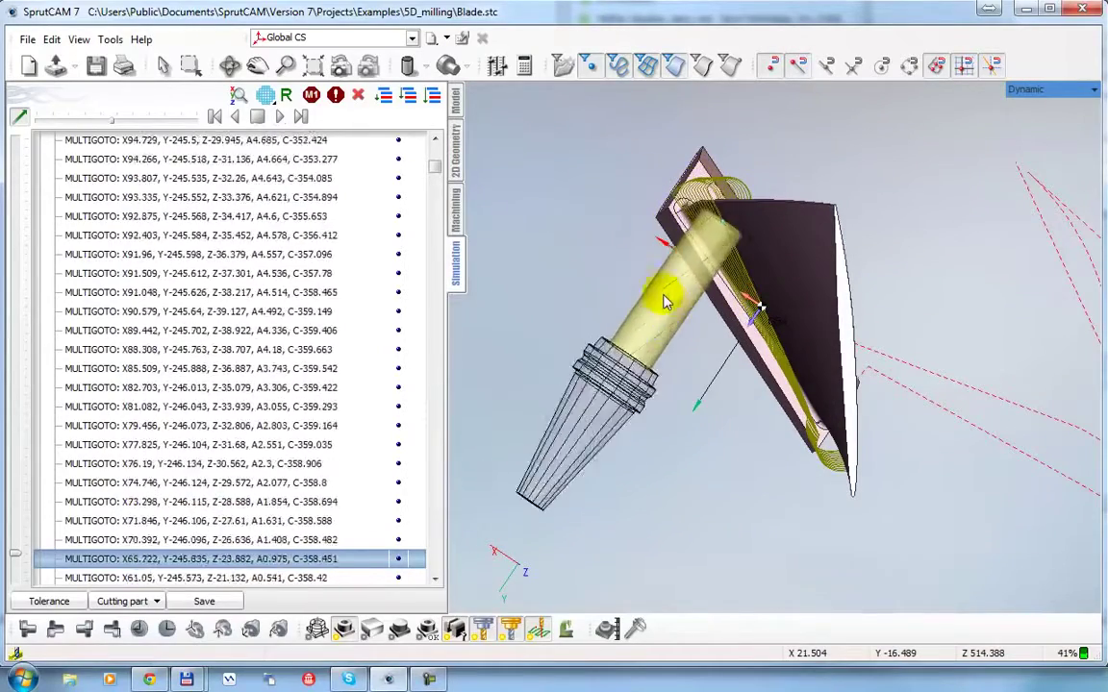
Set the lead angle to 0 and the tilt angle at side of cutting direction to 30, and recalculate the operation.
{"action": "left_click", "coordinate": [455, 208]}
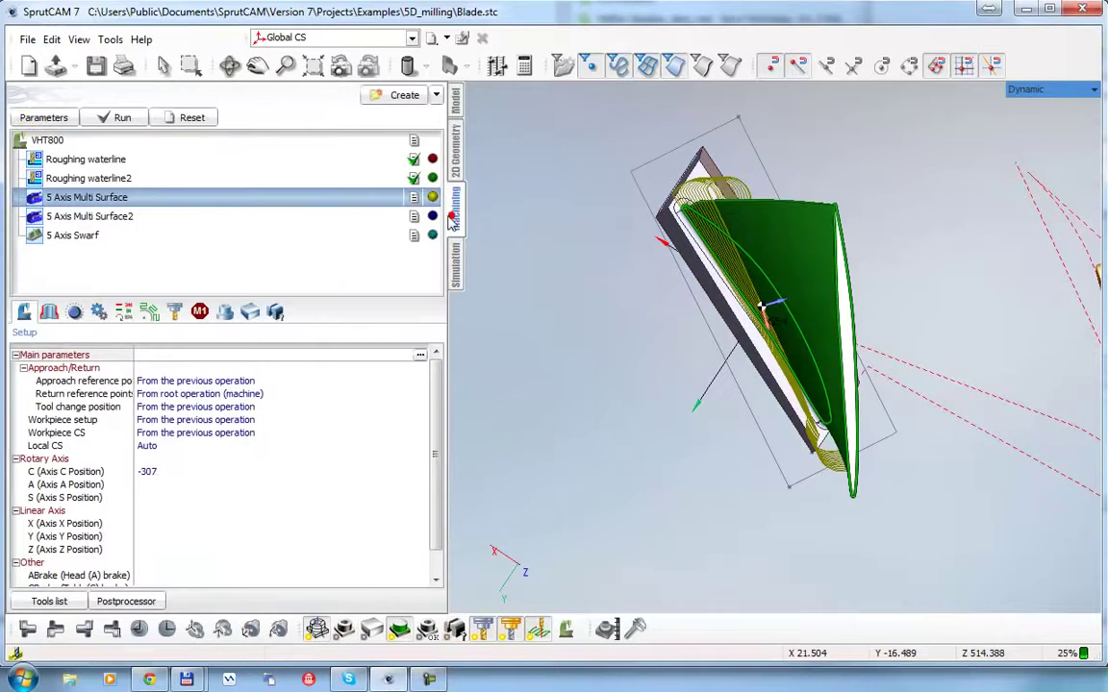
{"action": "left_click", "coordinate": [44, 117]}
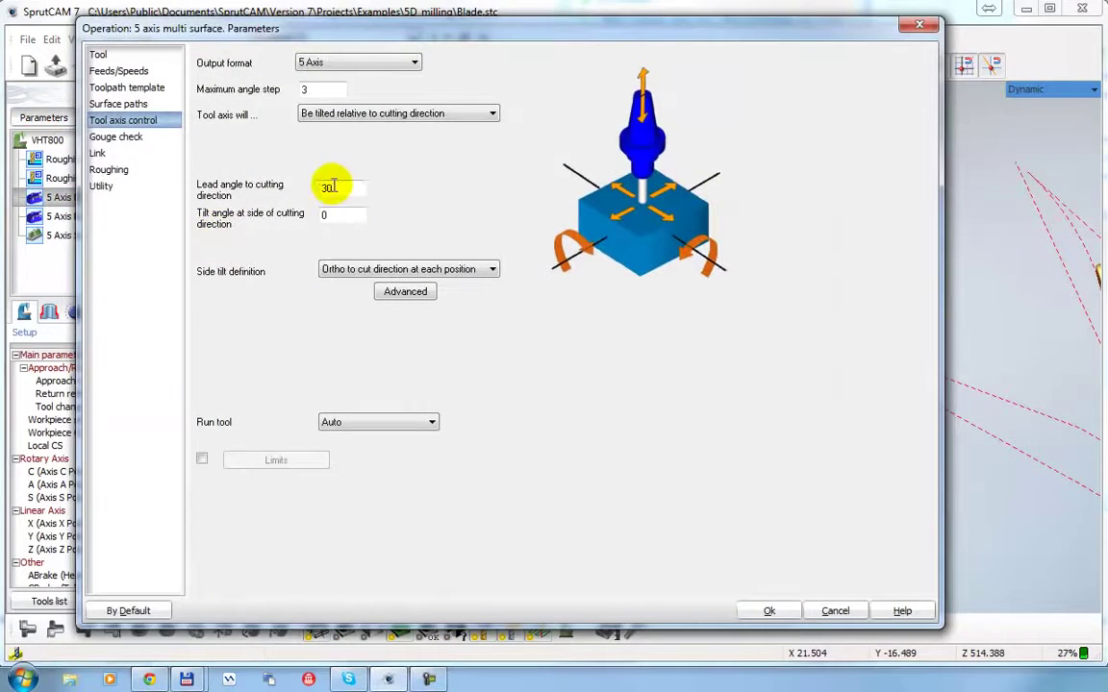
{"action": "double_click", "coordinate": [327, 187]}
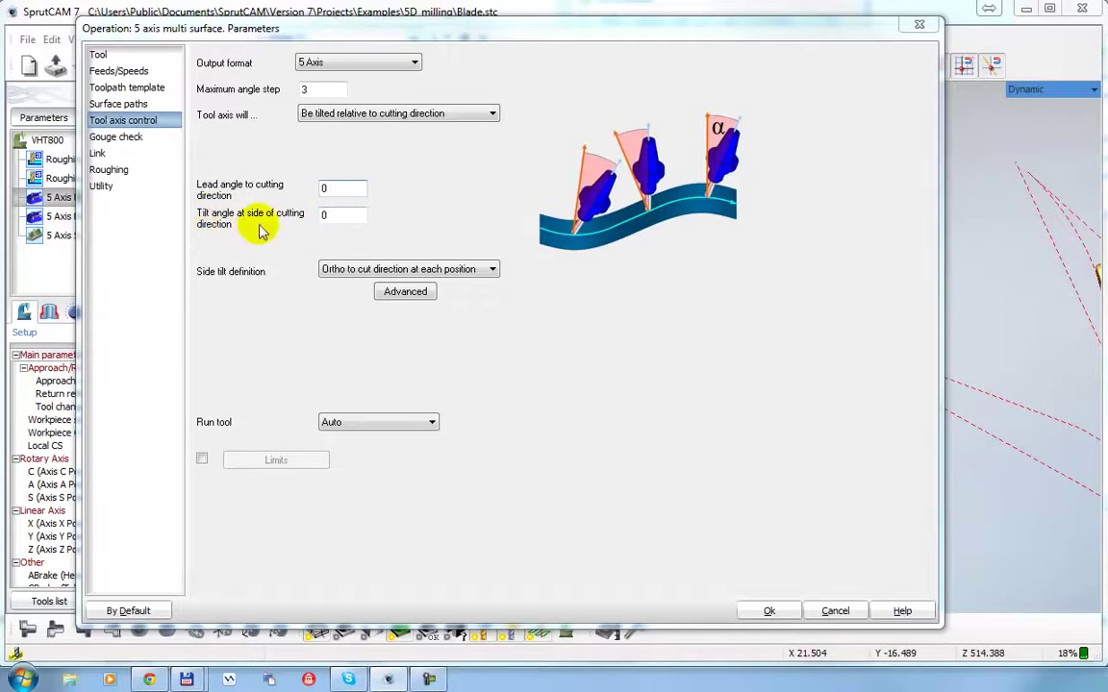
{"action": "left_click", "coordinate": [338, 216]}
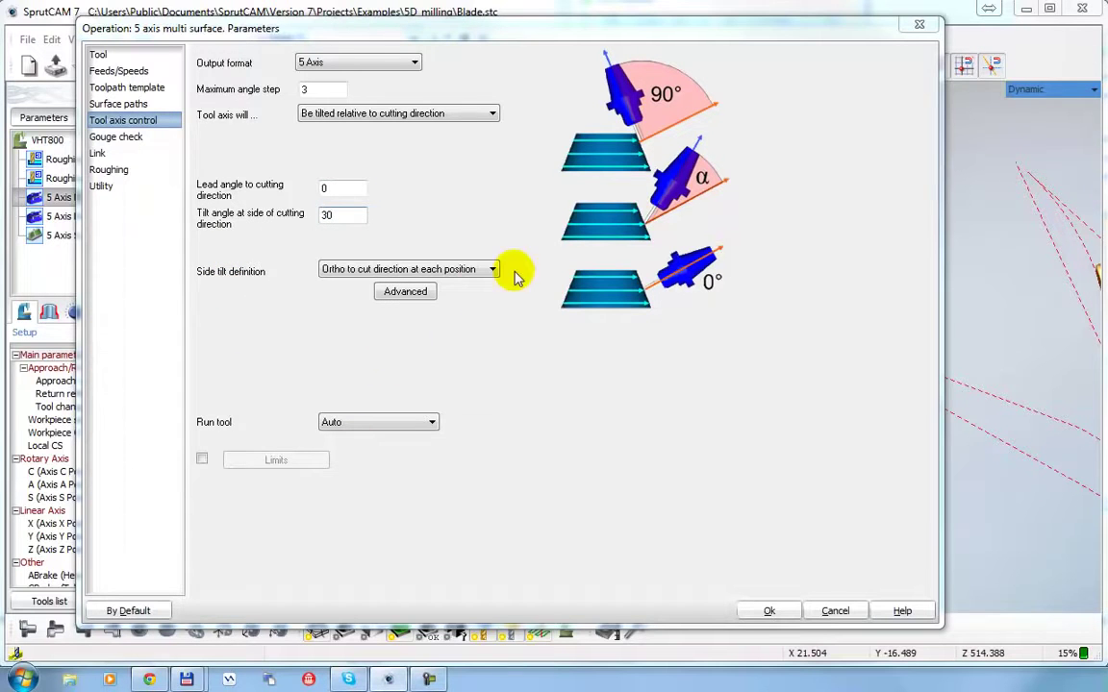
{"action": "left_click", "coordinate": [766, 610]}
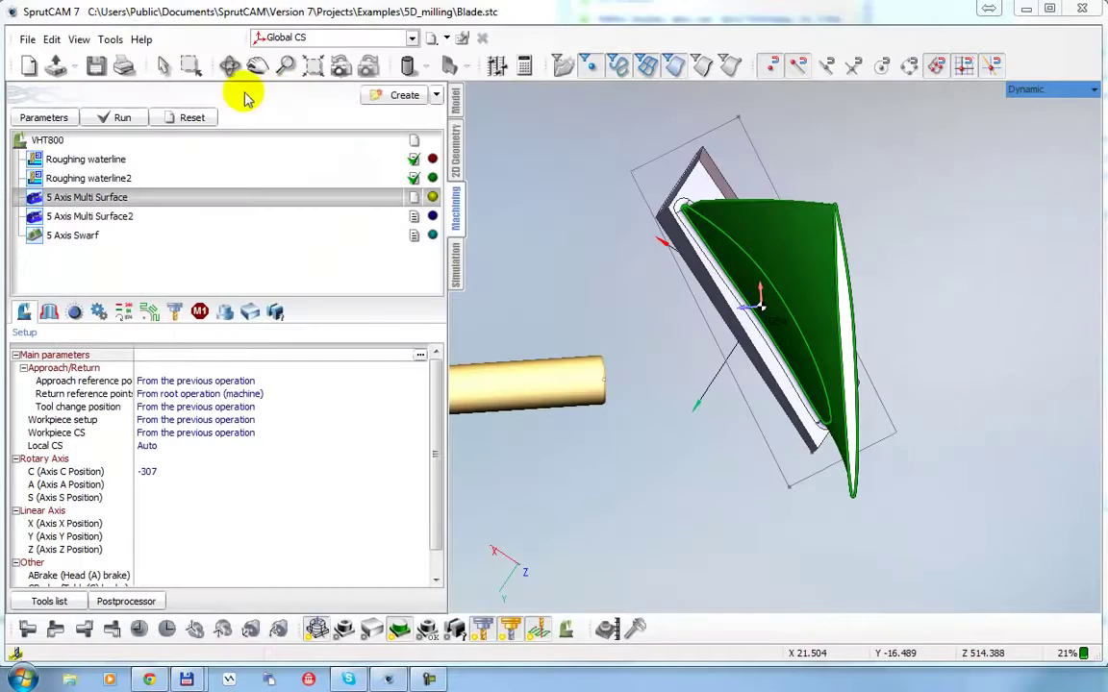
{"action": "left_click", "coordinate": [117, 118]}
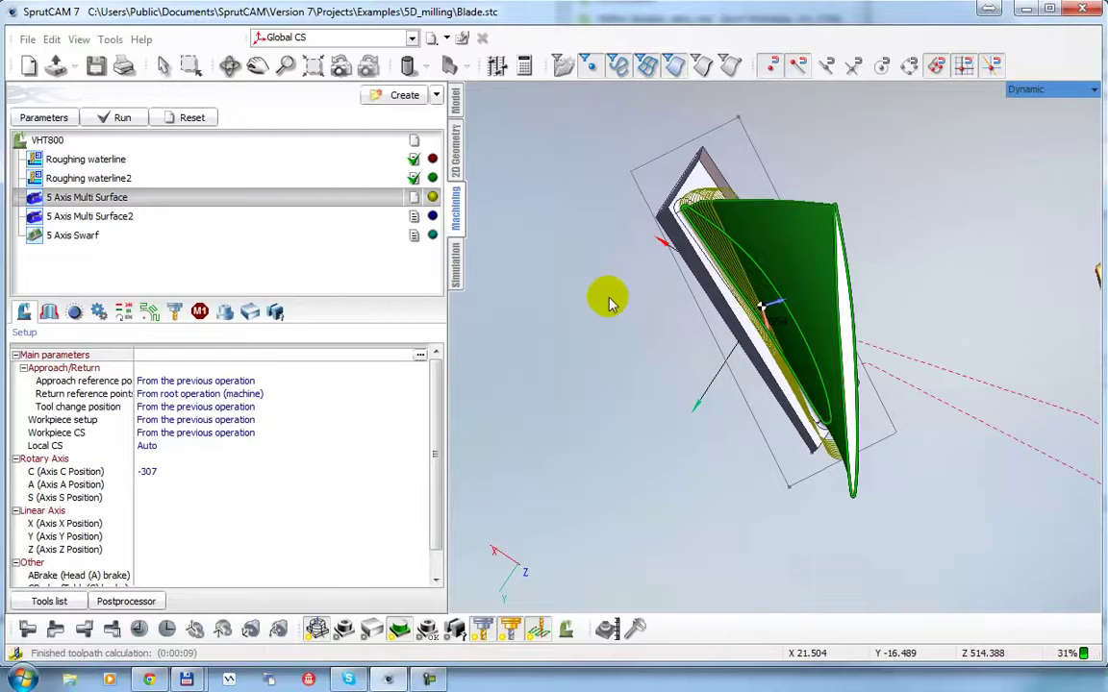
Step through the recalculated 5 Axis Multi Surface commands in simulation and examine the tool's sideways tilt against the blade.
{"action": "left_click", "coordinate": [455, 260]}
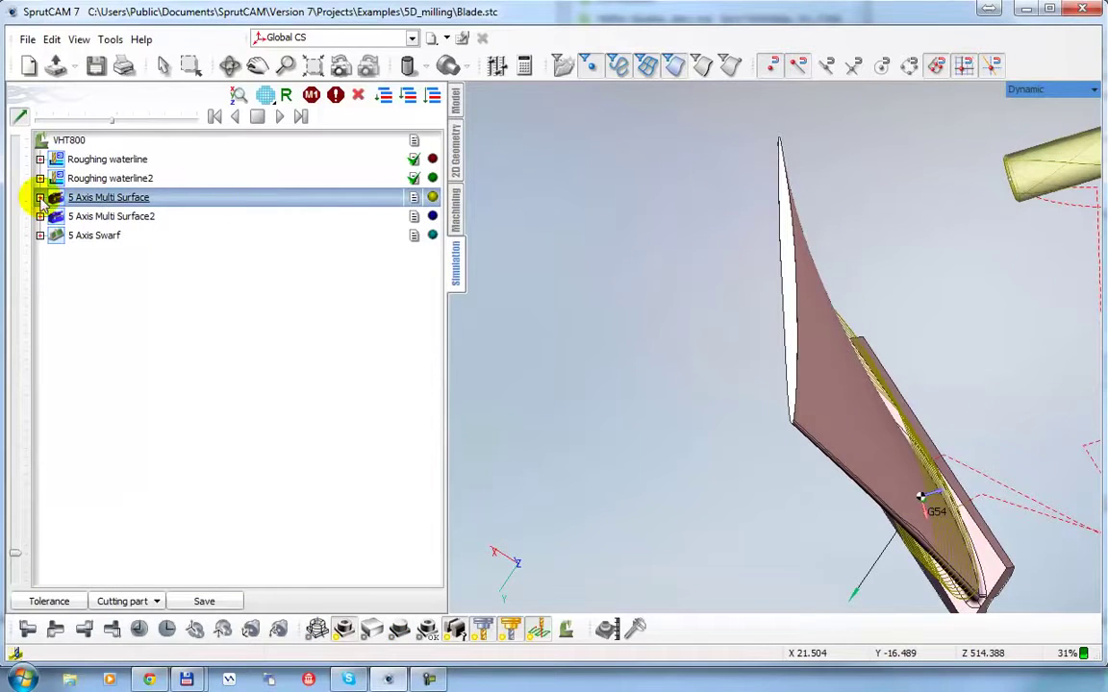
{"action": "middle_click_drag", "start_coordinate": [731, 379], "coordinate": [697, 351]}
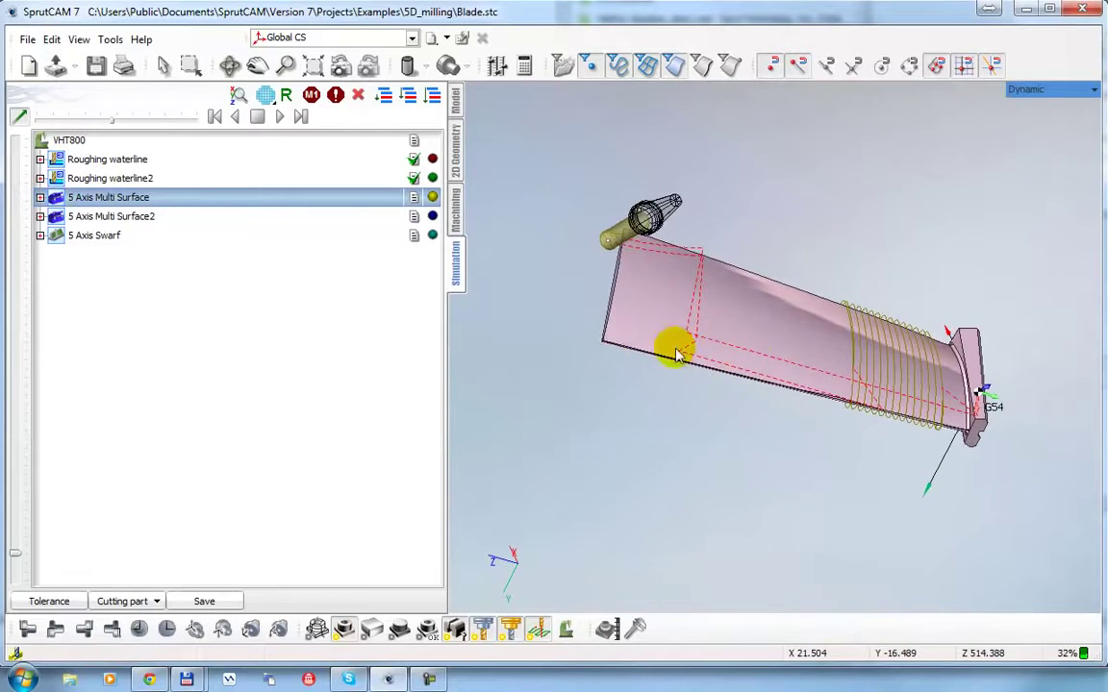
{"action": "left_click", "coordinate": [40, 197]}
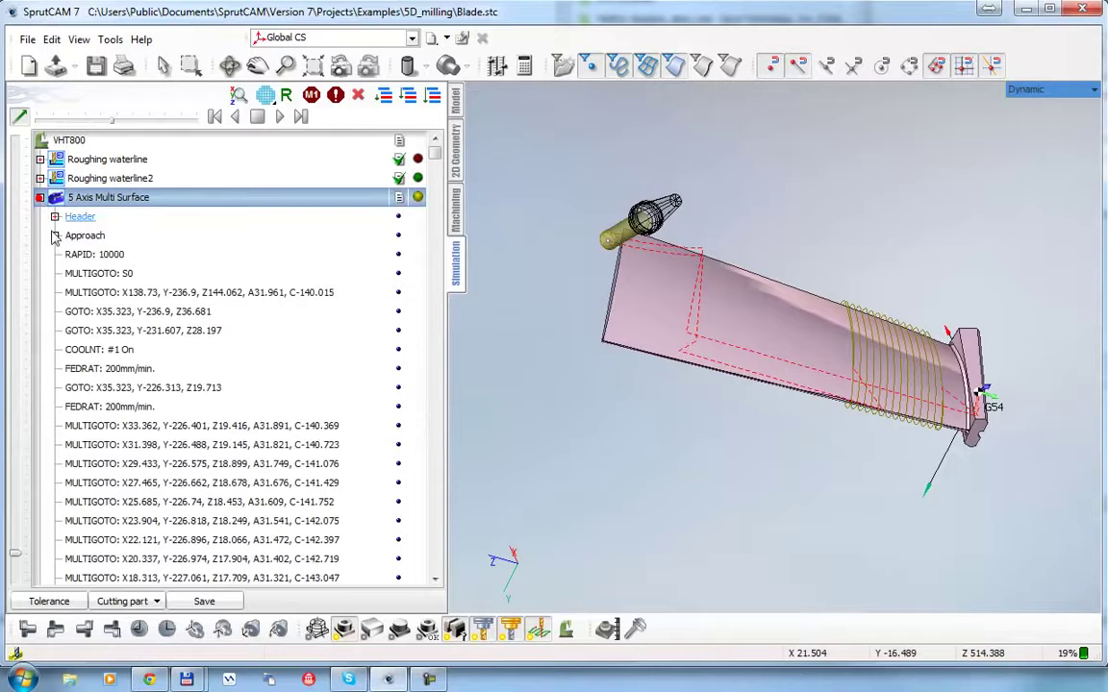
{"action": "left_click", "coordinate": [152, 464]}
{"action": "mouse_move", "coordinate": [642, 423]}
{"action": "middle_mouse_down"}
{"action": "mouse_move", "coordinate": [797, 532]}
{"action": "mouse_move", "coordinate": [804, 502]}
{"action": "mouse_move", "coordinate": [791, 463]}
{"action": "middle_mouse_up"}
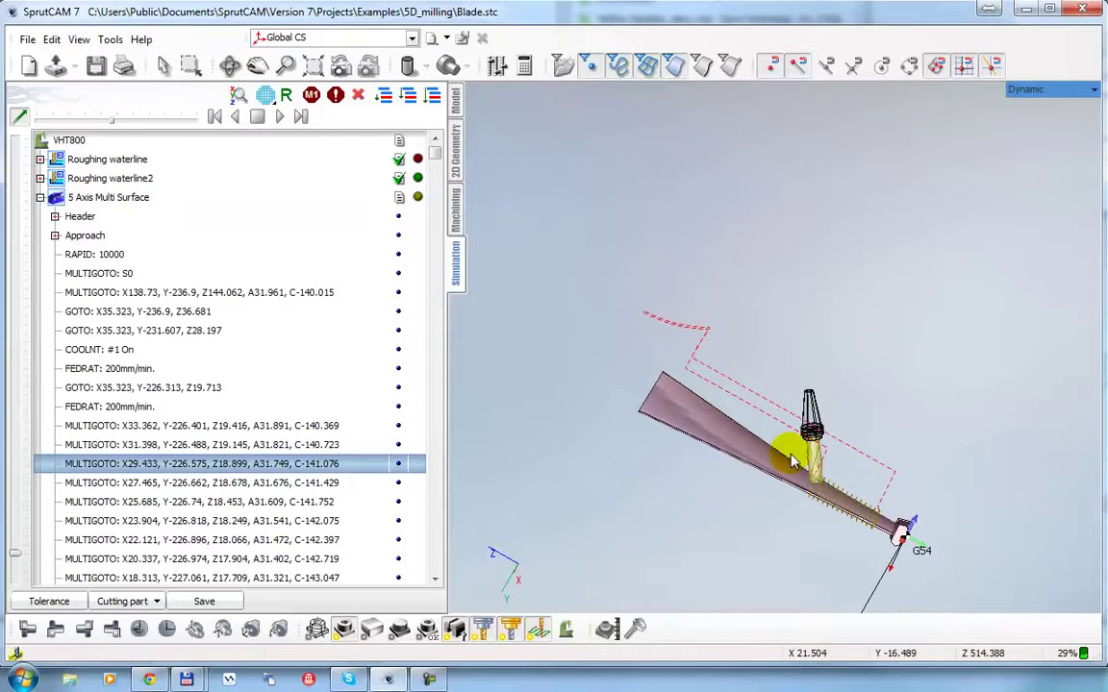
{"action": "scroll", "coordinate": [816, 495], "scroll_direction": "up", "scroll_amount": 4}
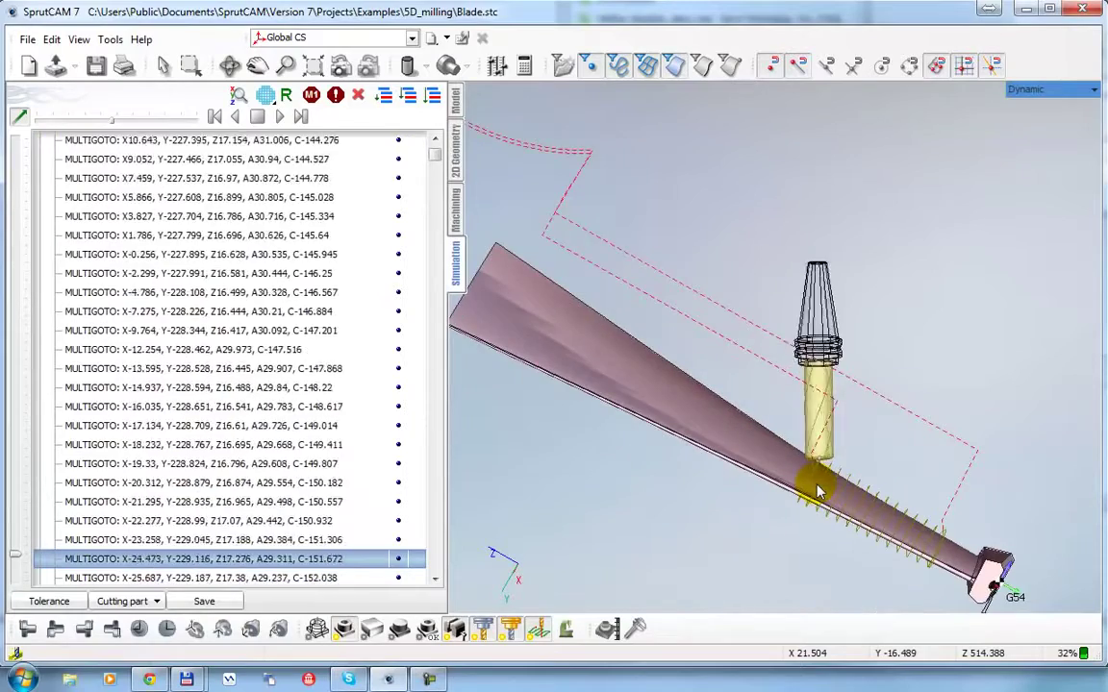
{"action": "scroll", "coordinate": [815, 486], "scroll_direction": "up", "scroll_amount": 3}
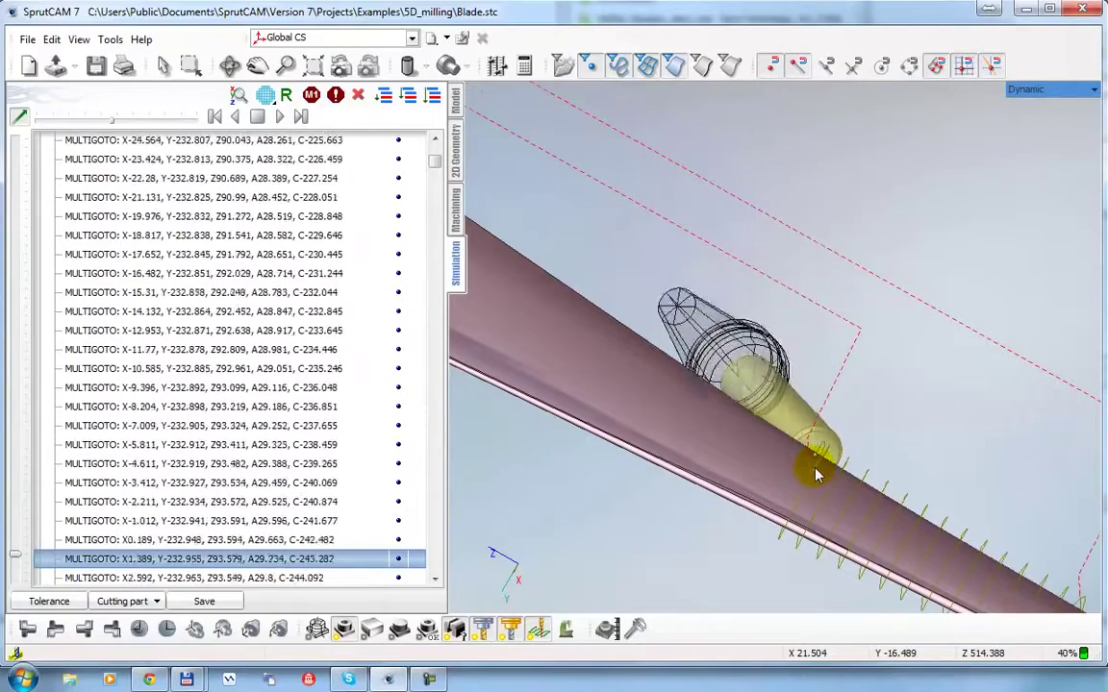
{"action": "scroll", "coordinate": [816, 475], "scroll_direction": "down", "scroll_amount": 5}
Reopen the 5 Axis Multi Surface tool axis control and set the tilt angle at side of cutting direction to 0.
{"action": "left_click", "coordinate": [452, 204]}
{"action": "left_click", "coordinate": [31, 115]}
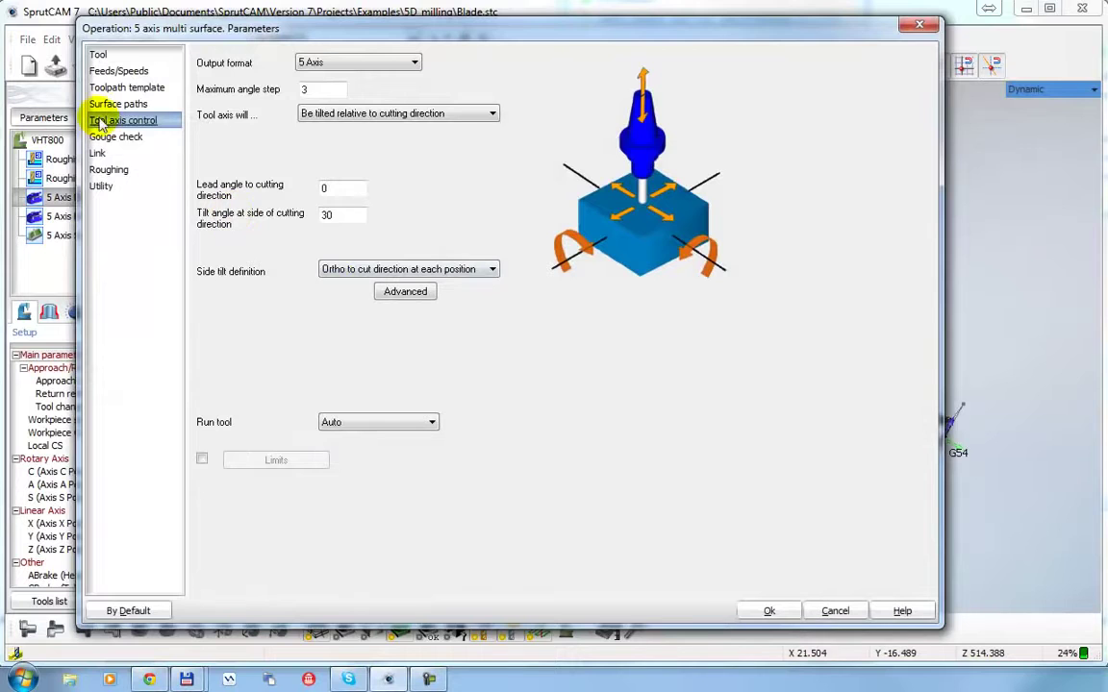
{"action": "left_click", "coordinate": [100, 122]}
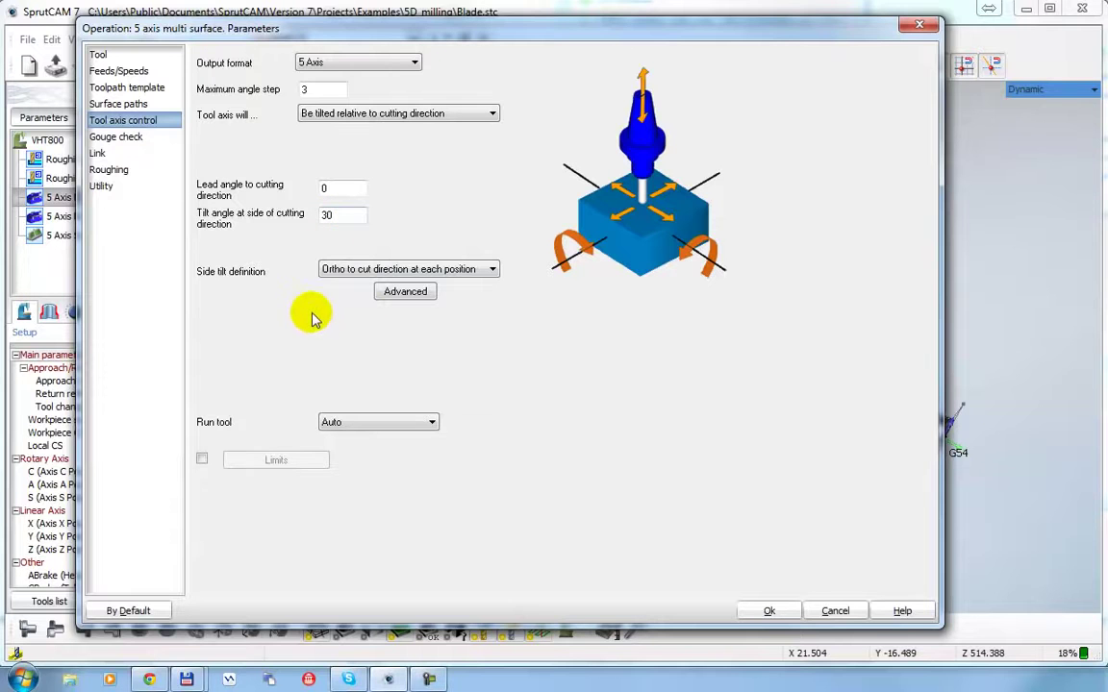
{"action": "left_click", "coordinate": [326, 217]}
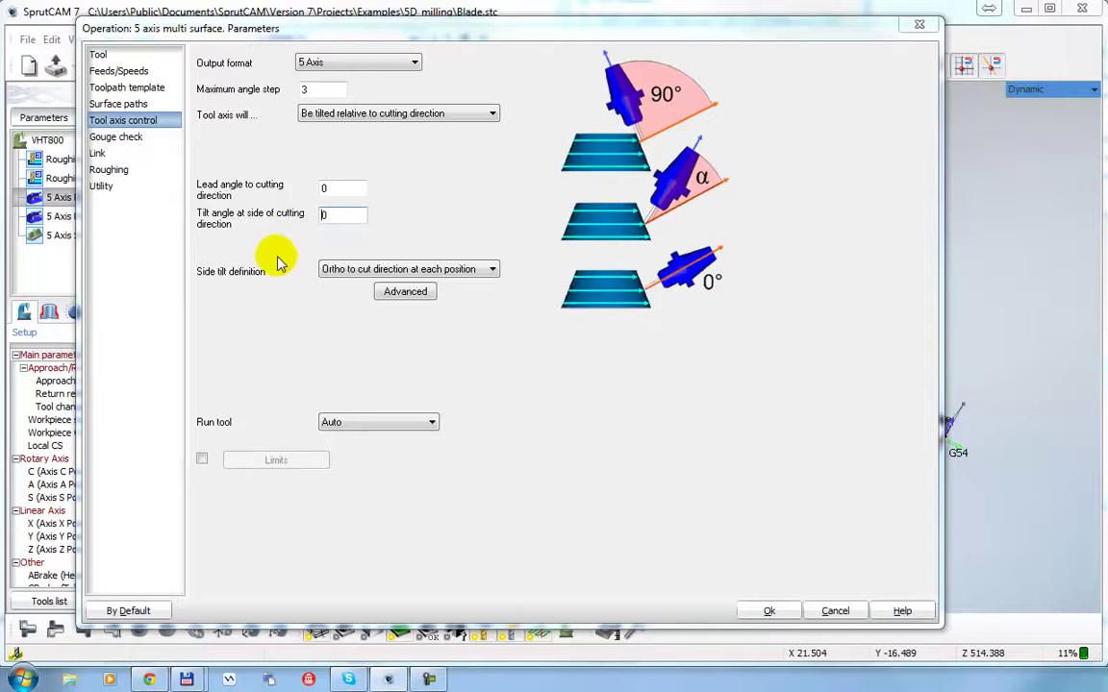
Review the first gouge check of the 5 Axis Multi Surface operation: its on/off status, checked tool parts and available collision strategies.
{"action": "left_click", "coordinate": [113, 137]}
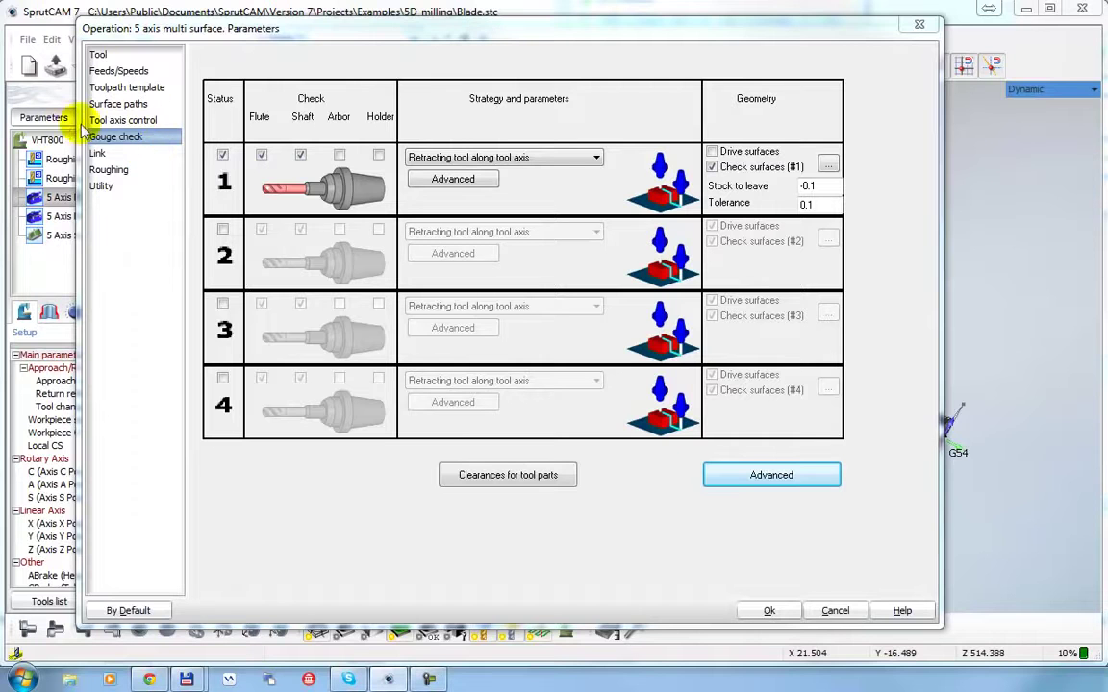
{"action": "left_click", "coordinate": [223, 156]}
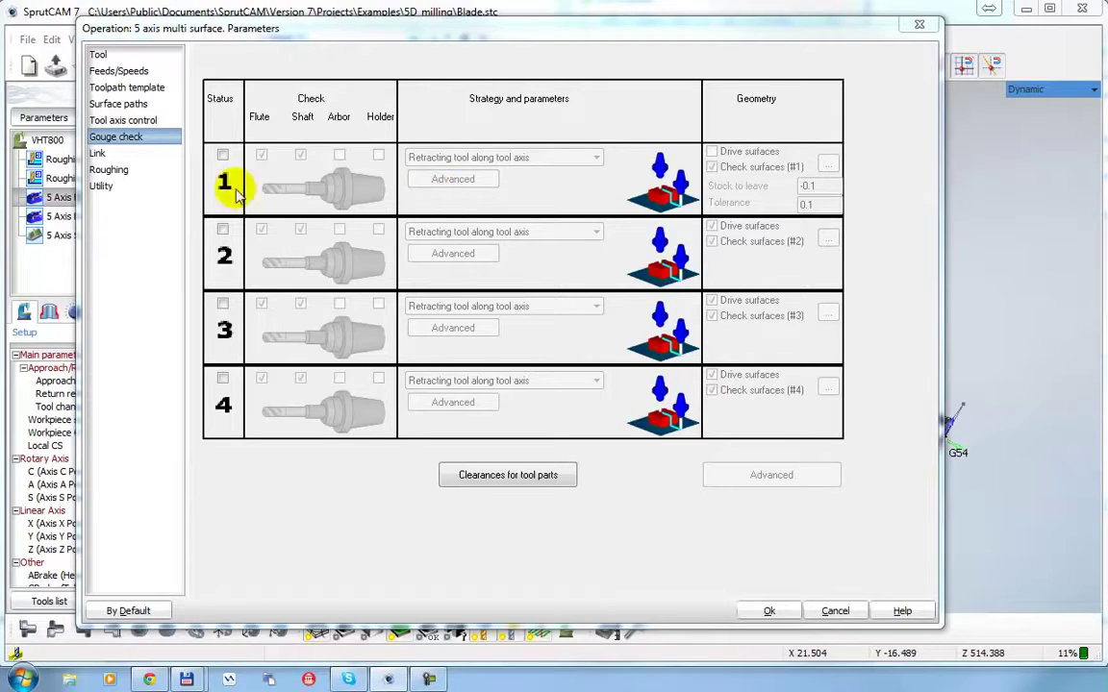
{"action": "left_click", "coordinate": [223, 155]}
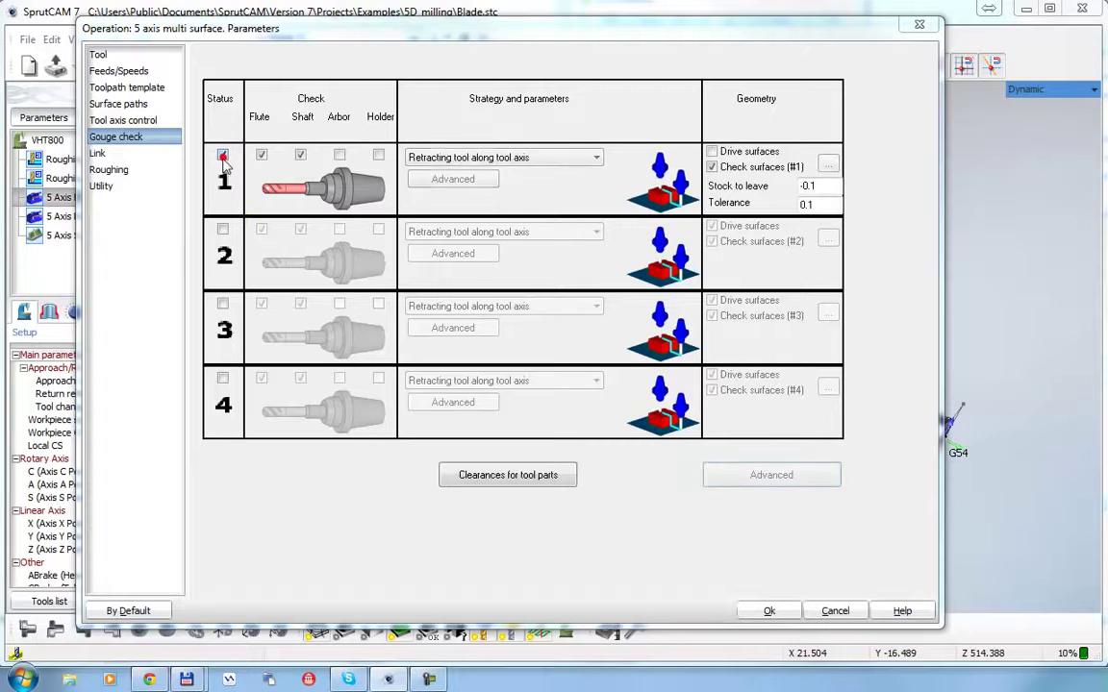
{"action": "left_click", "coordinate": [262, 155]}
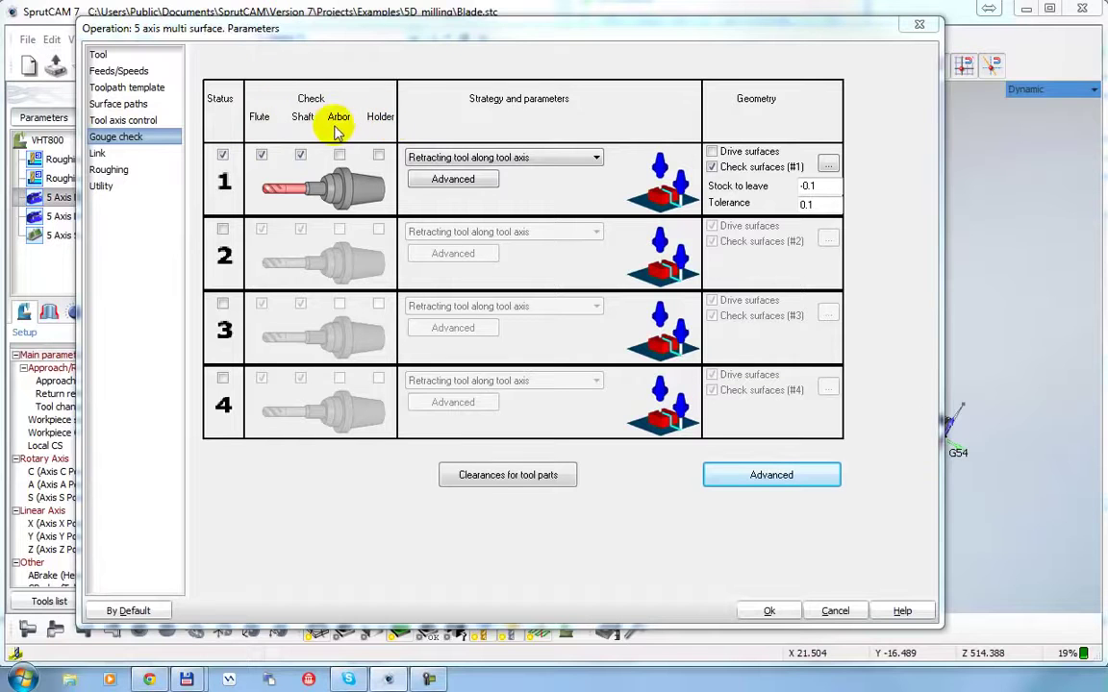
{"action": "left_click", "coordinate": [263, 155]}
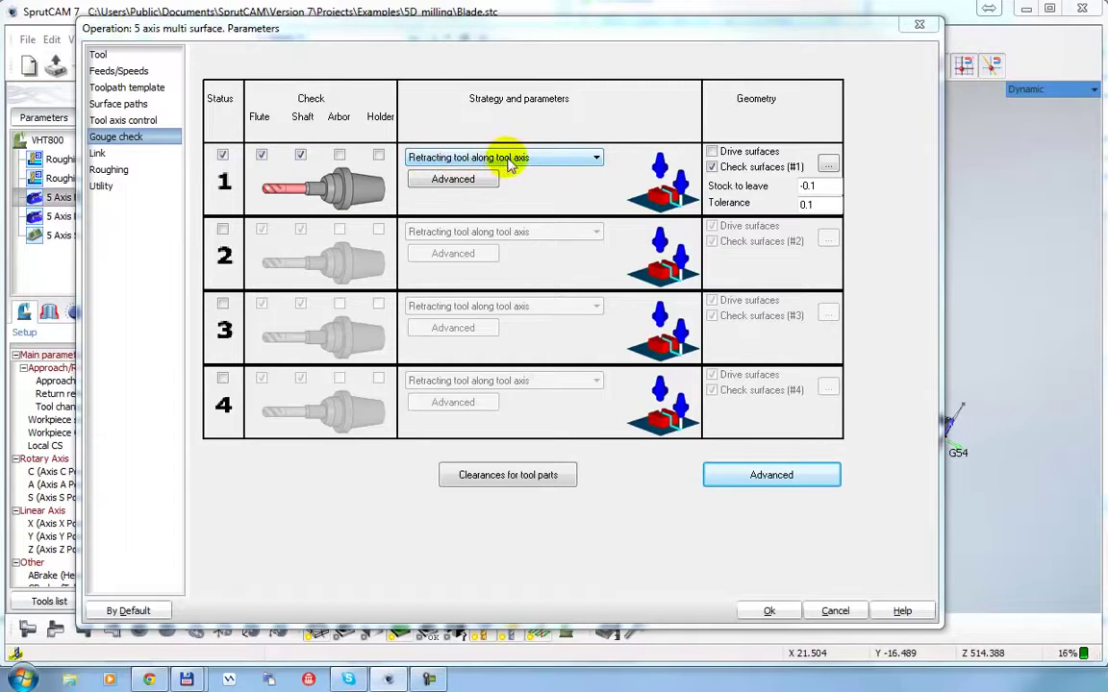
{"action": "left_click", "coordinate": [586, 158]}
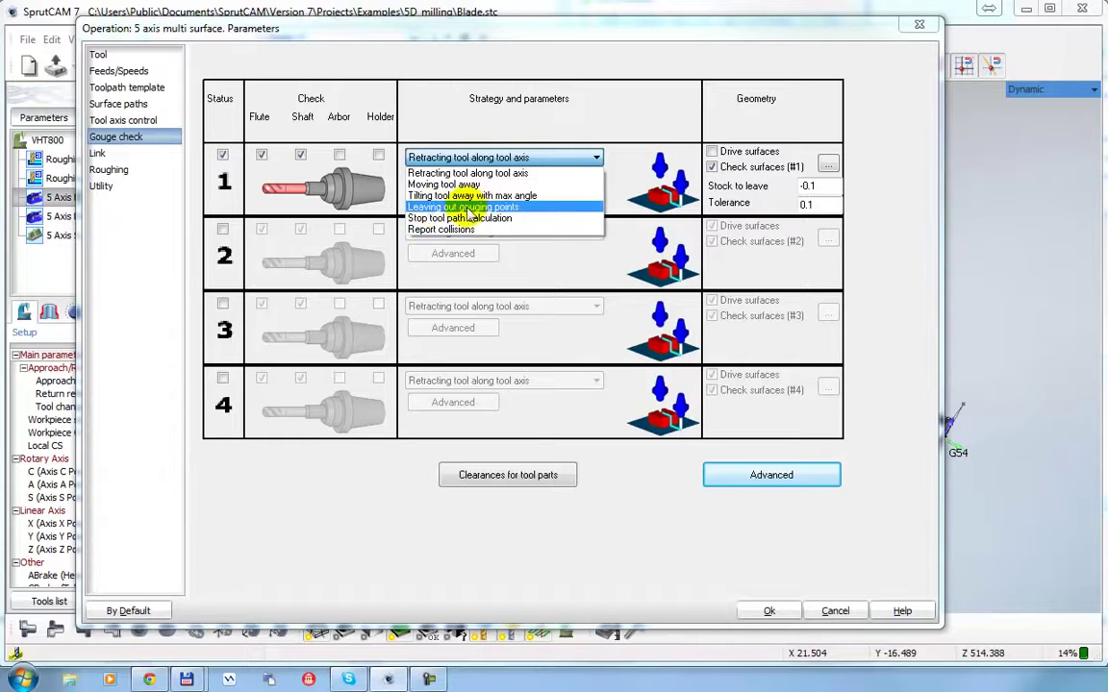
{"action": "left_click", "coordinate": [601, 159]}
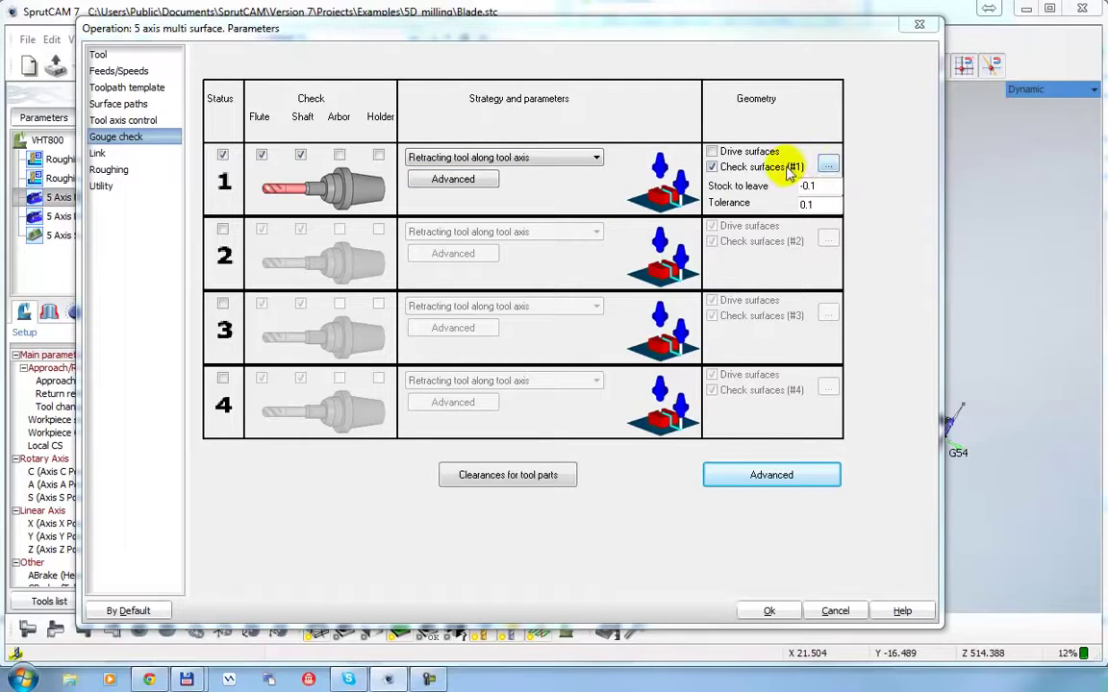
Examine the blade faces assigned as check surfaces #1 of the first gouge check, leaving the selection as it is.
{"action": "left_click", "coordinate": [829, 165]}
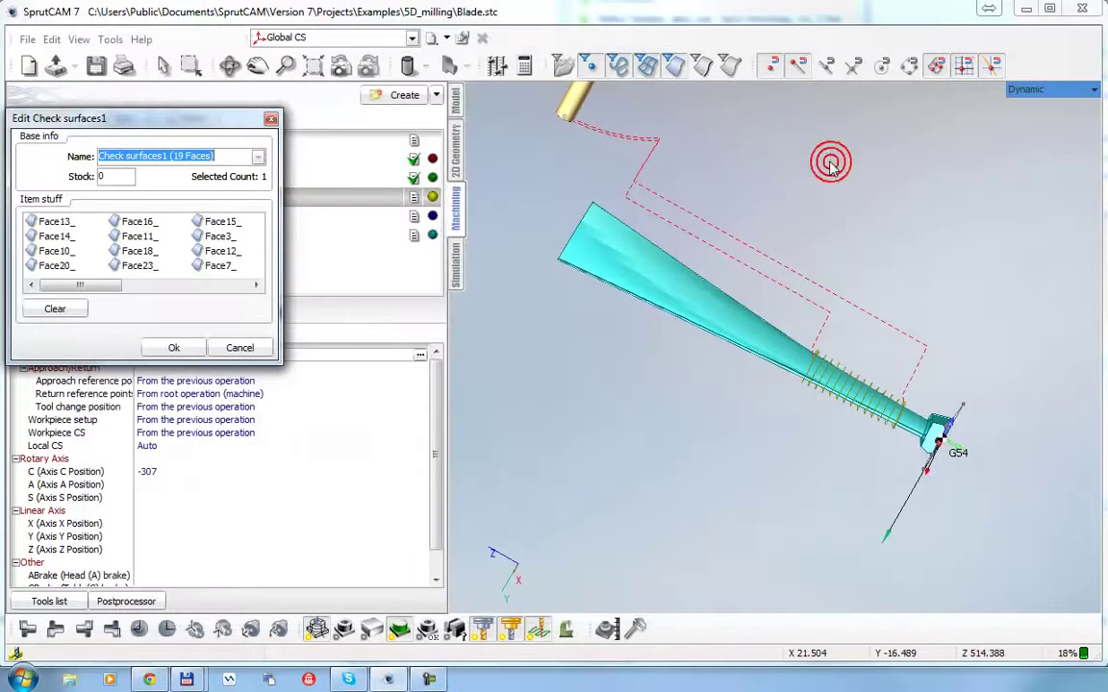
{"action": "right_click_drag", "start_coordinate": [718, 350], "coordinate": [815, 433]}
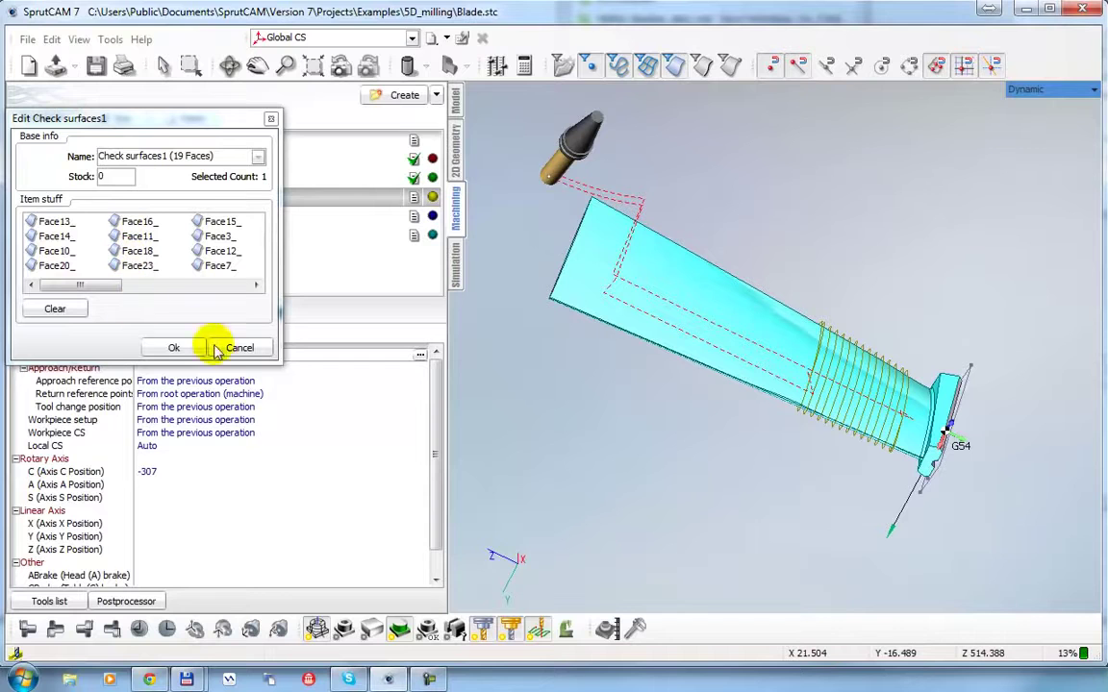
{"action": "left_click", "coordinate": [258, 352]}
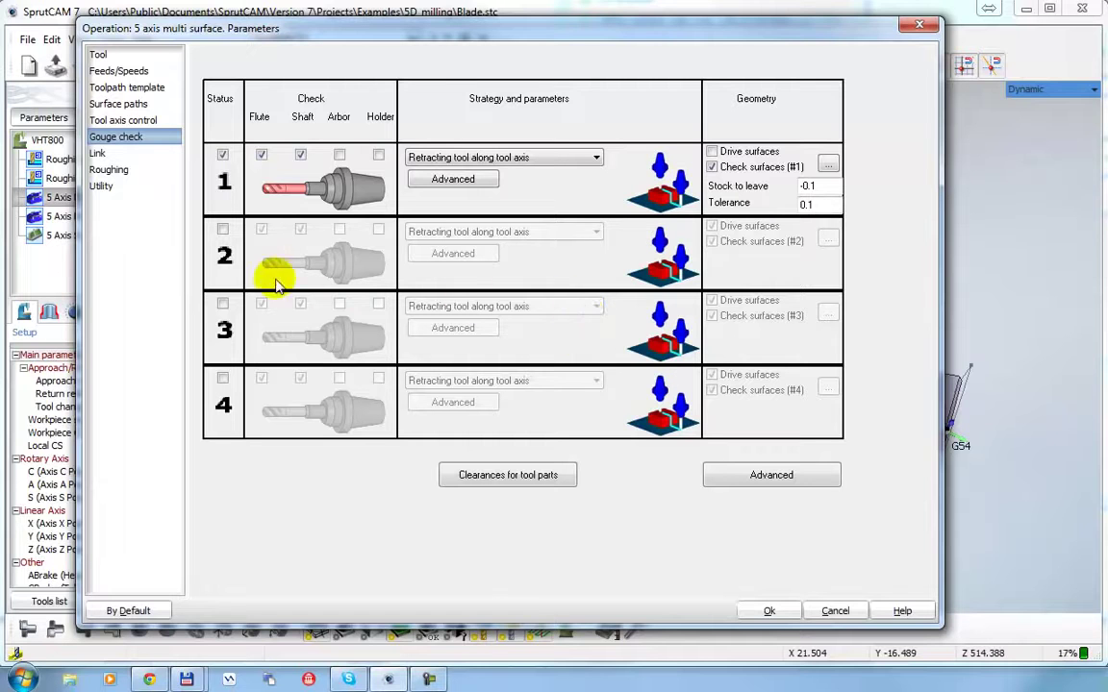
Enable the second gouge check for only the arbor and holder, using the Tilting tool away with max angle strategy.
{"action": "left_click", "coordinate": [222, 231]}
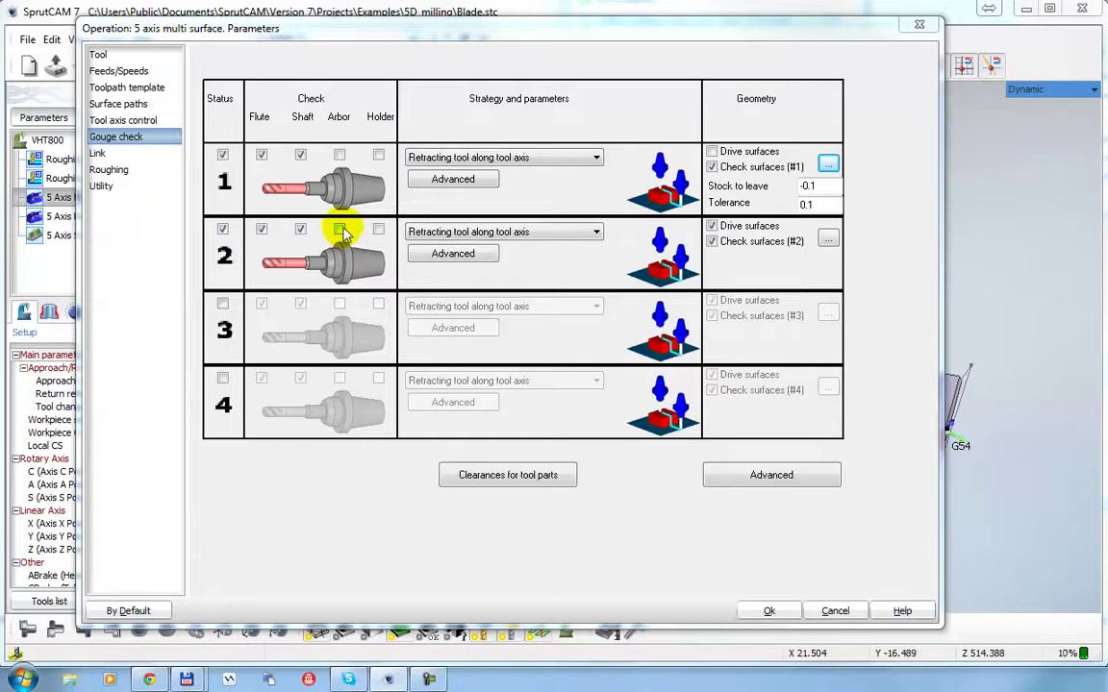
{"action": "left_click", "coordinate": [378, 229]}
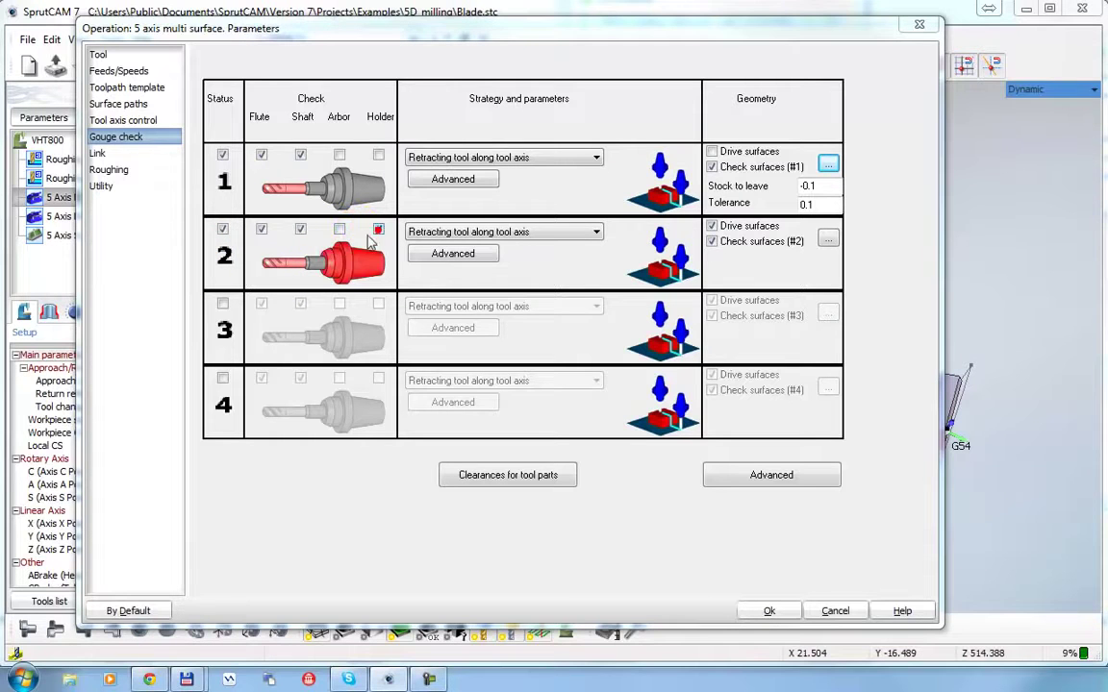
{"action": "left_click", "coordinate": [258, 231]}
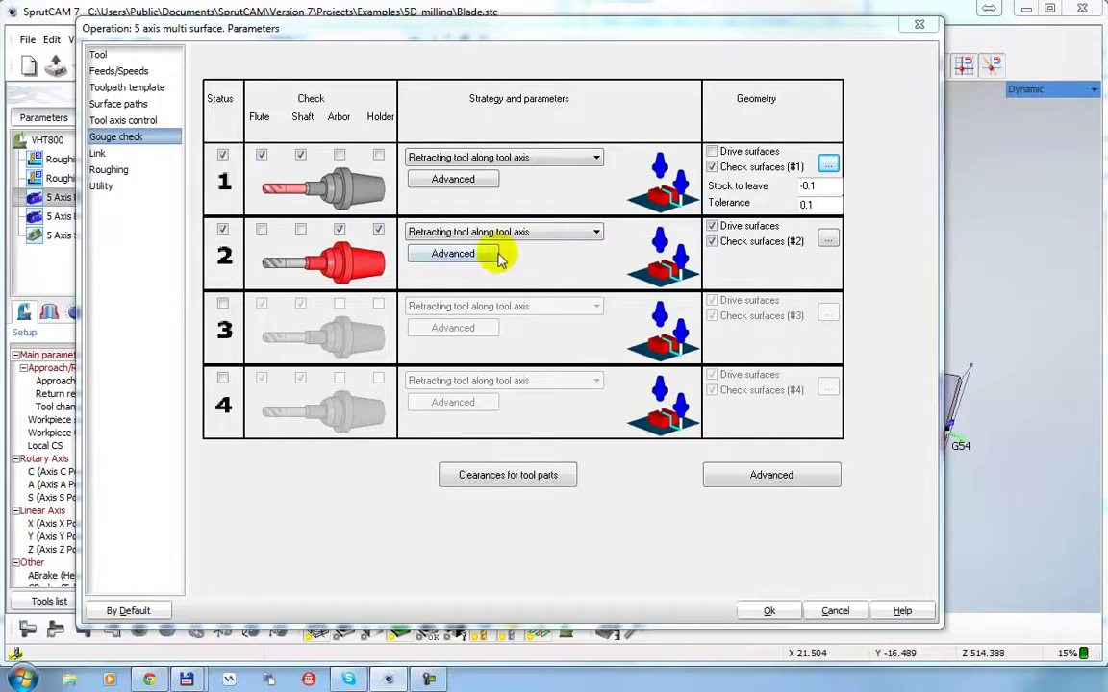
{"action": "left_click", "coordinate": [596, 233]}
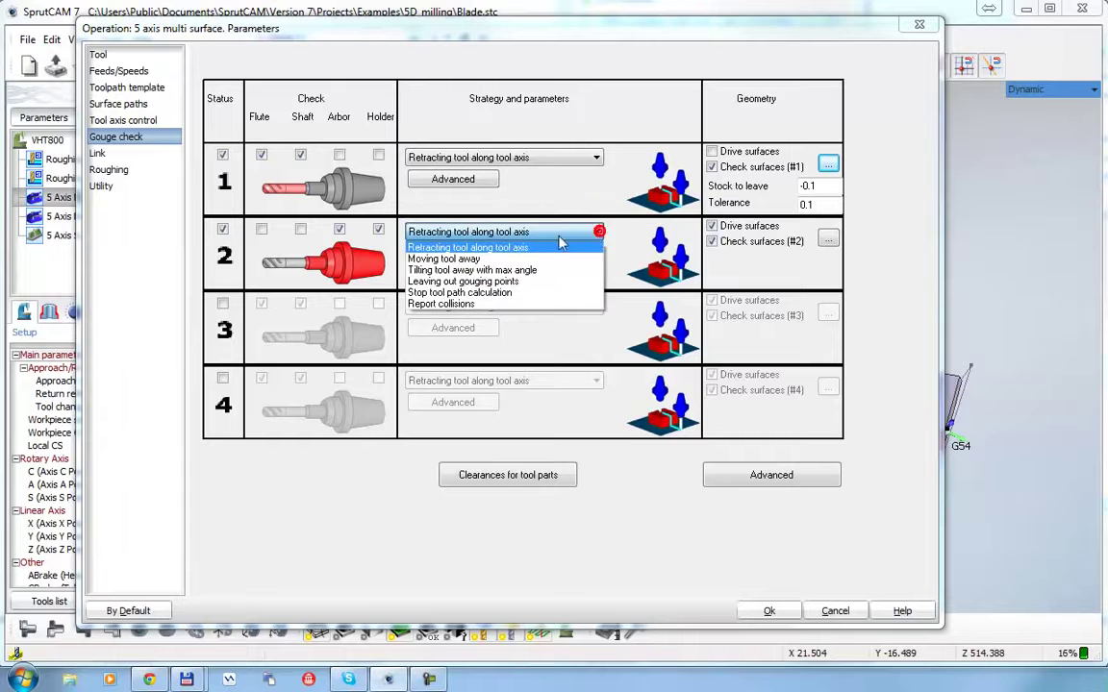
{"action": "left_click", "coordinate": [469, 271]}
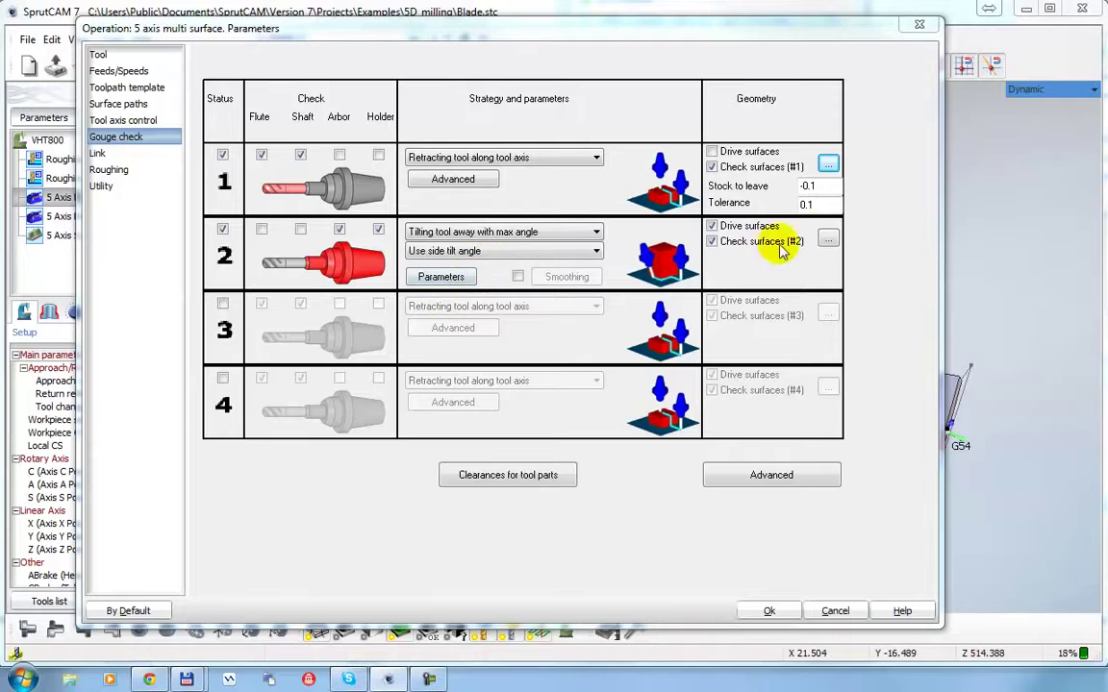
Assign all faces of the blade model as check surfaces #2 for the second gouge check.
{"action": "left_click", "coordinate": [828, 241]}
{"action": "left_click_drag", "start_coordinate": [516, 167], "coordinate": [996, 525]}
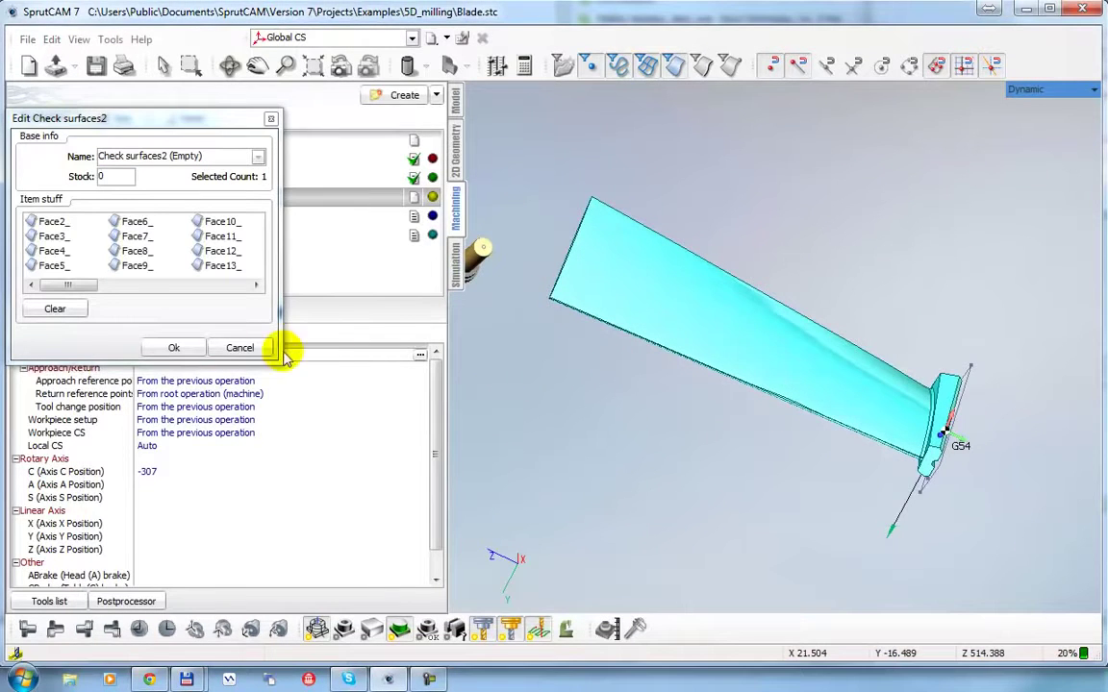
{"action": "left_click", "coordinate": [174, 347]}
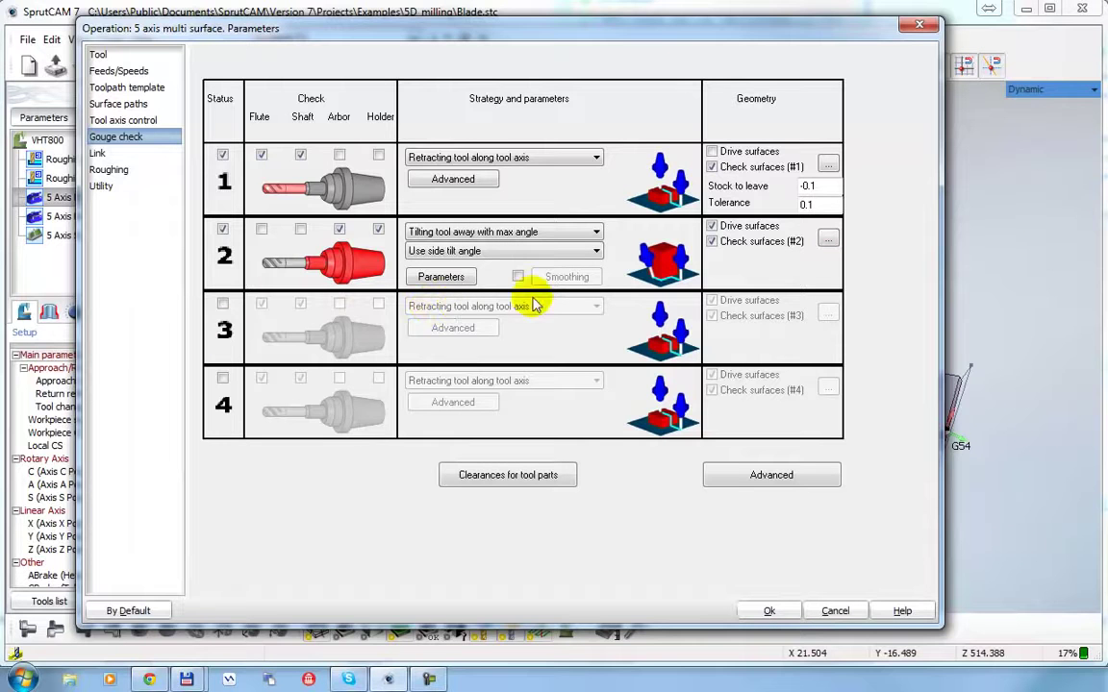
Set the max. tilt angle of the second gouge check's tilting strategy to 45 and recalculate the operation.
{"action": "left_click", "coordinate": [440, 276]}
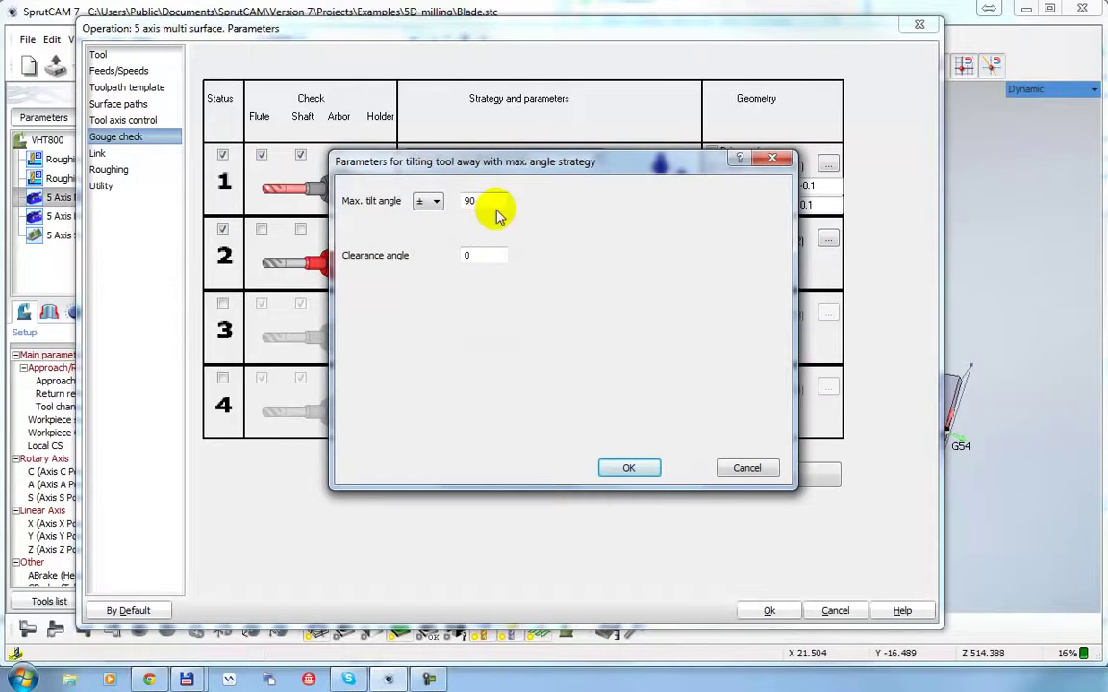
{"action": "left_click_drag", "start_coordinate": [486, 200], "coordinate": [441, 200]}
{"action": "type", "text": "45"}
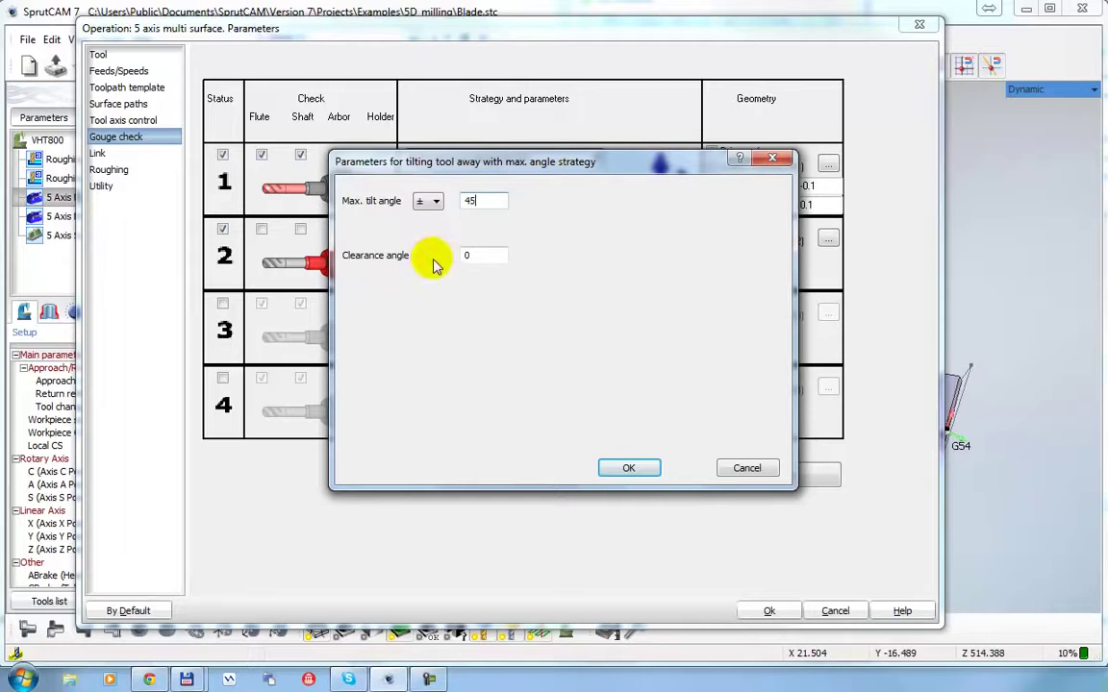
{"action": "left_click", "coordinate": [629, 469]}
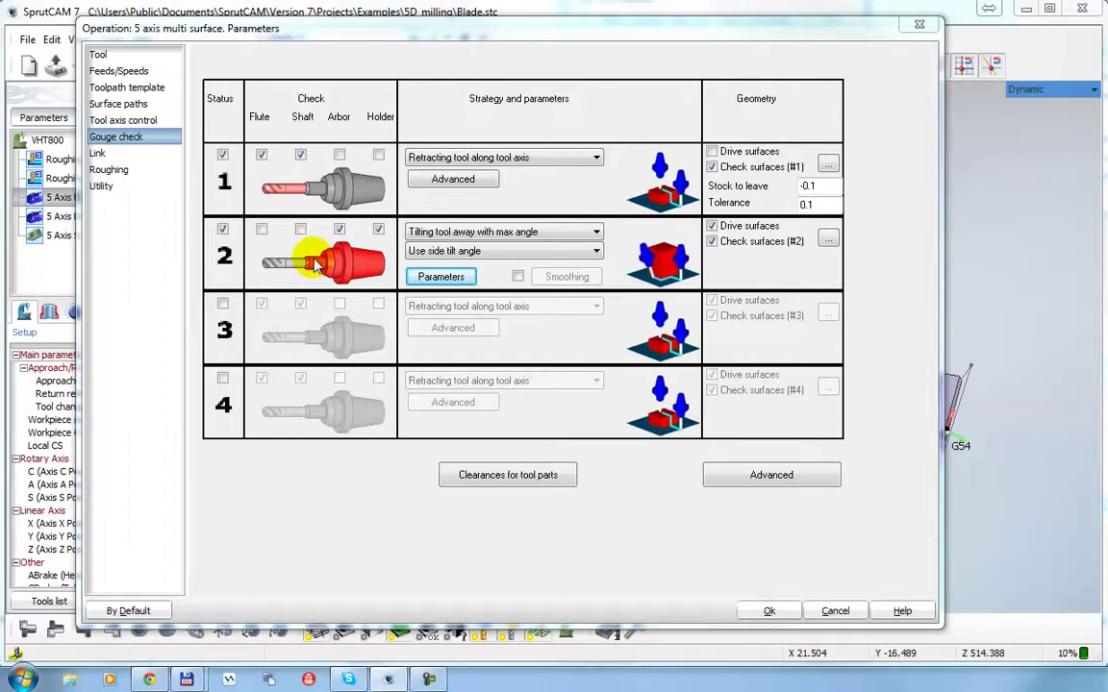
{"action": "left_click", "coordinate": [769, 612]}
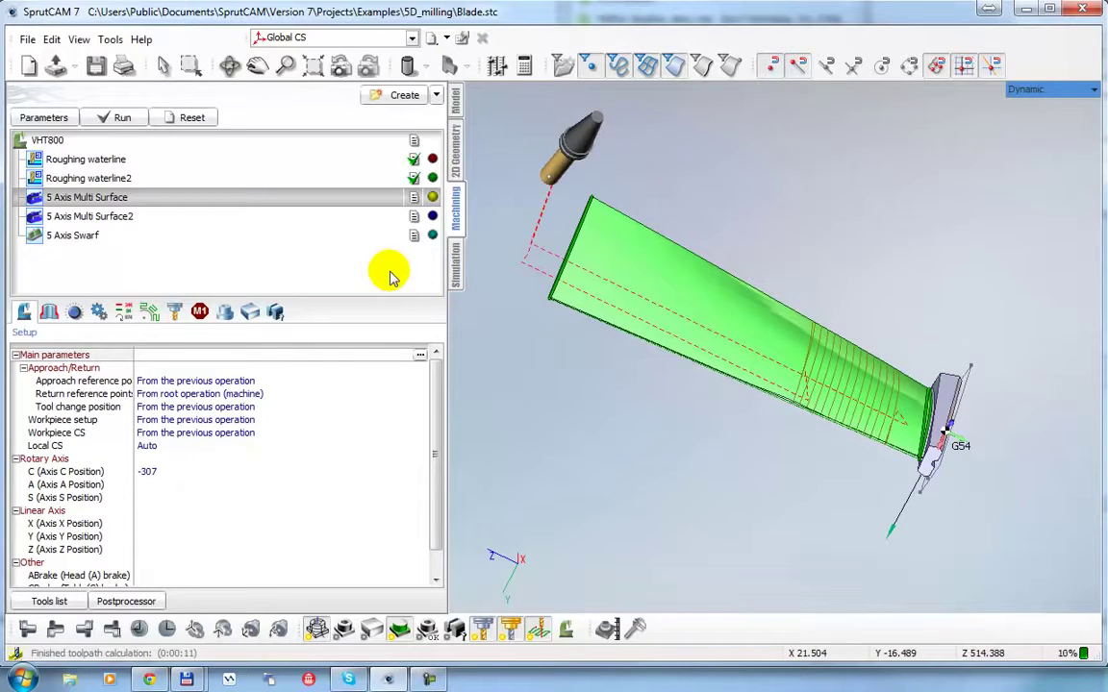
Reopen the 5 Axis Multi Surface operation's parameters and disable the second gouge check.
{"action": "left_click", "coordinate": [55, 122]}
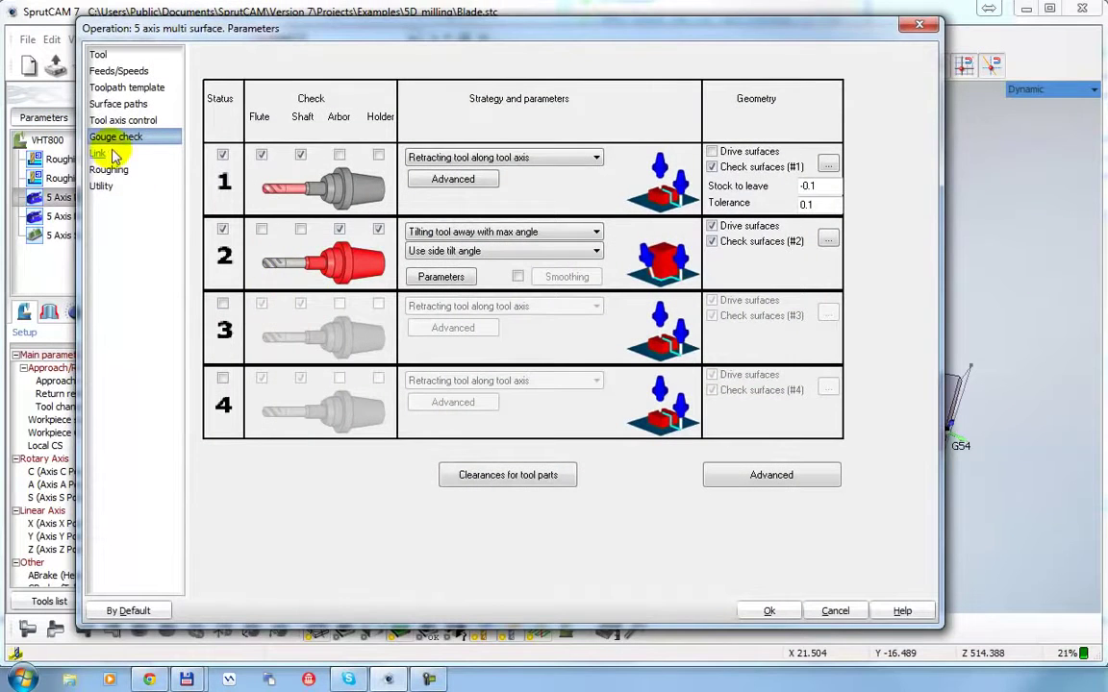
{"action": "left_click", "coordinate": [98, 153]}
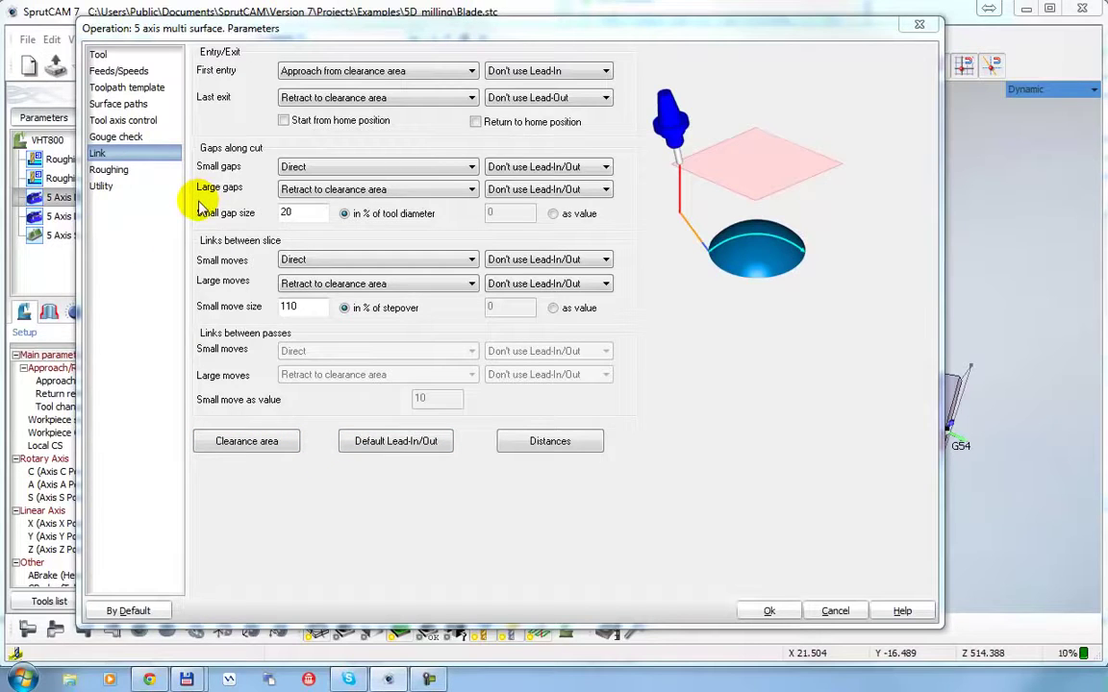
{"action": "left_click", "coordinate": [116, 137]}
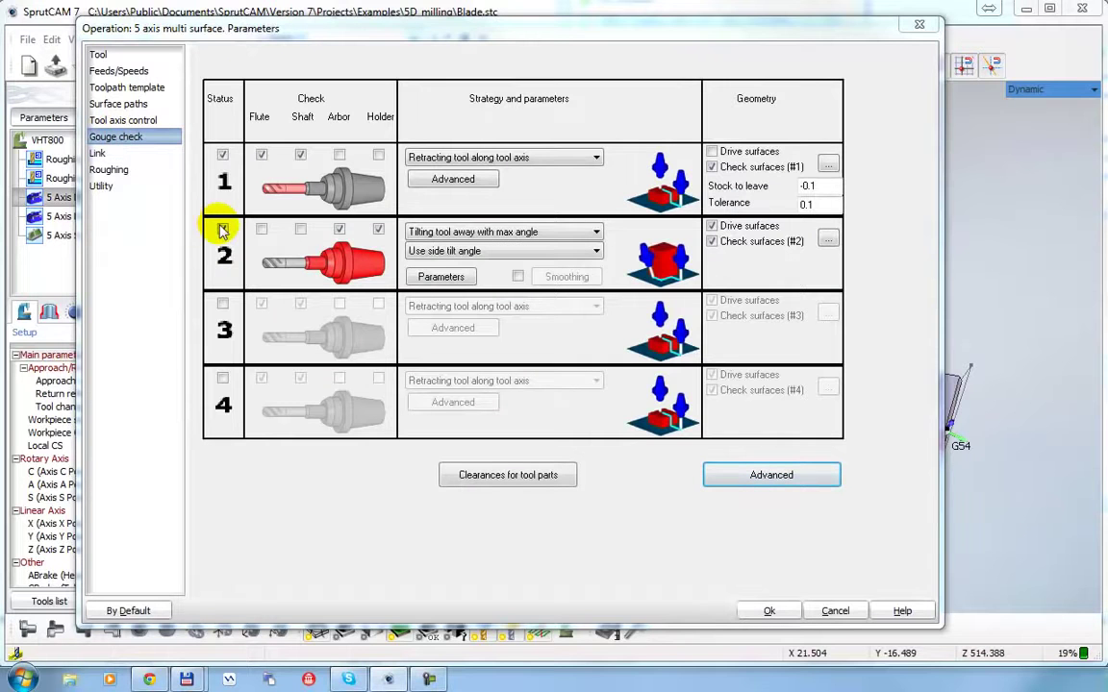
{"action": "left_click", "coordinate": [220, 229]}
Review the operation's link settings, including the clearance area and the default lead-in/out parameters, without changing them.
{"action": "left_click", "coordinate": [100, 154]}
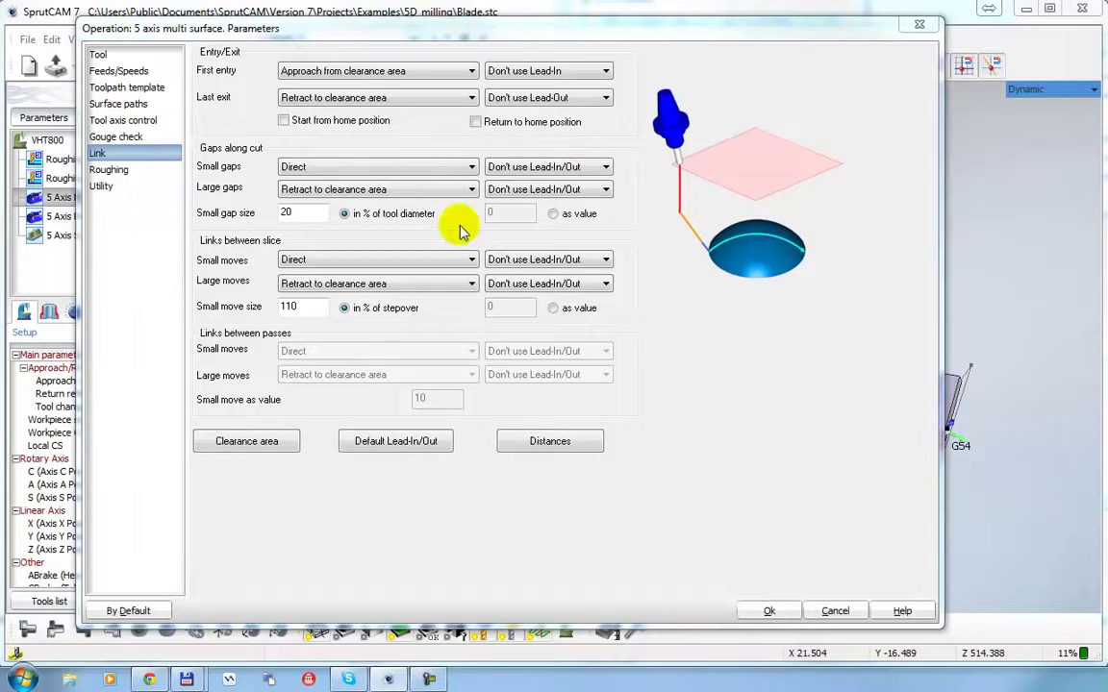
{"action": "left_click", "coordinate": [247, 442]}
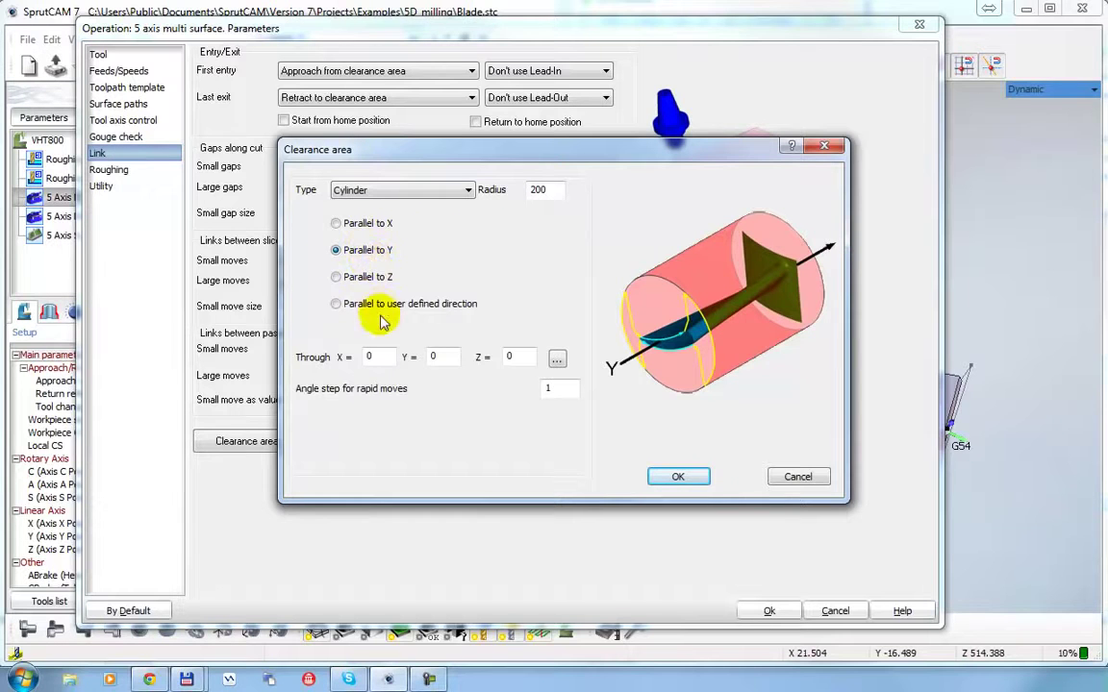
{"action": "left_click", "coordinate": [802, 476]}
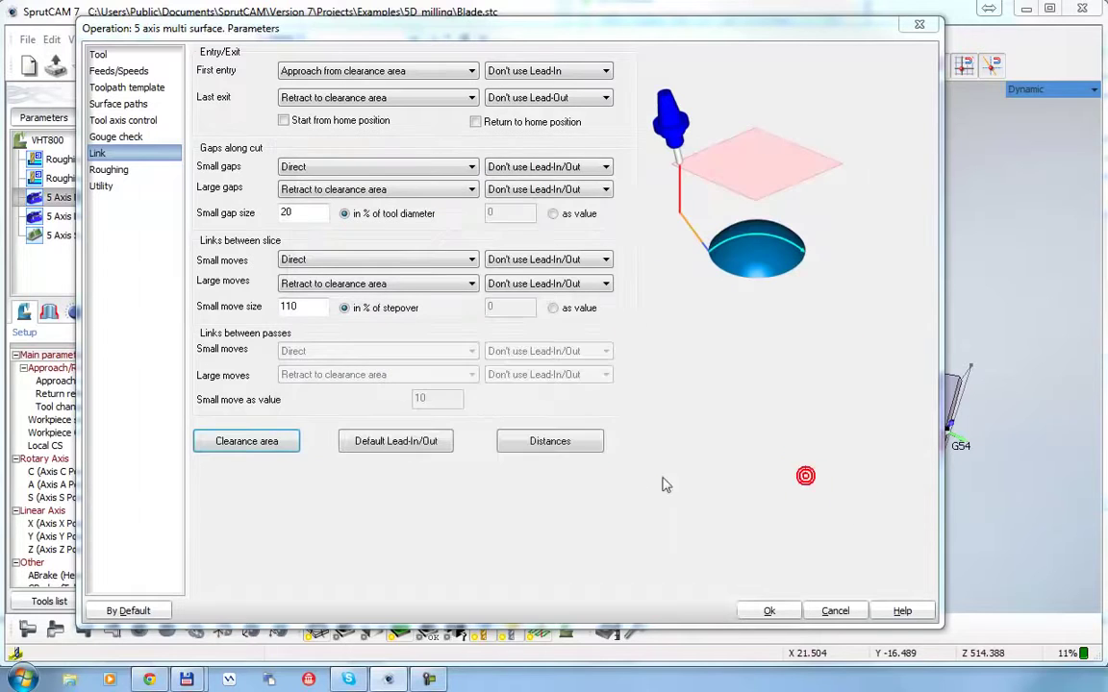
{"action": "left_click", "coordinate": [395, 442]}
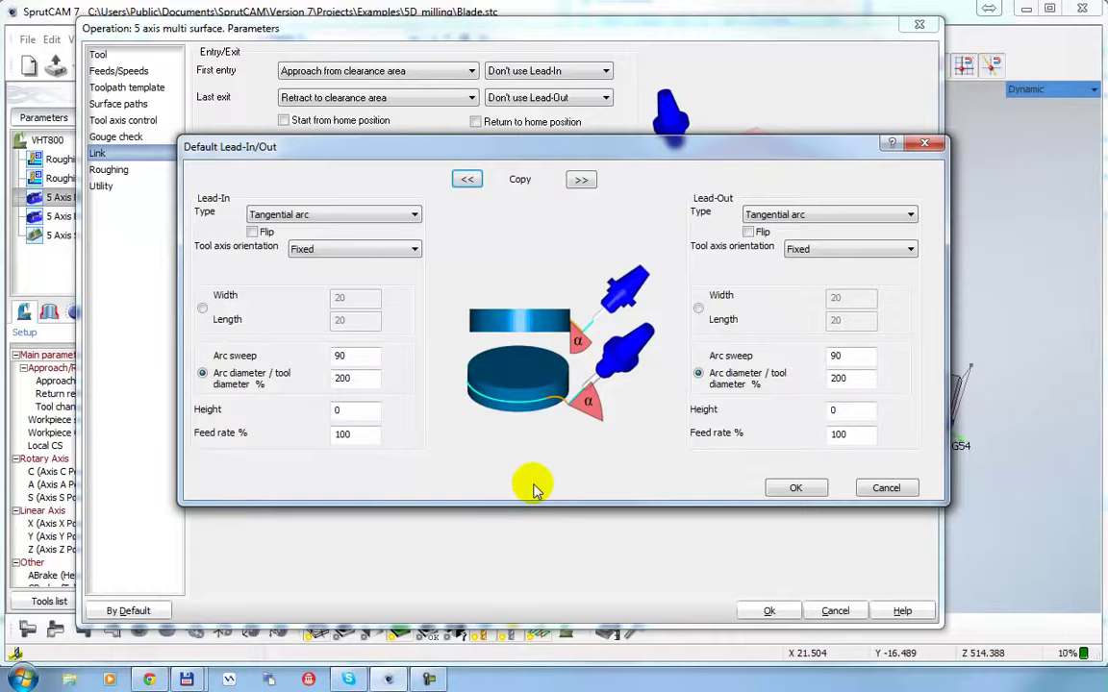
{"action": "left_click", "coordinate": [887, 489]}
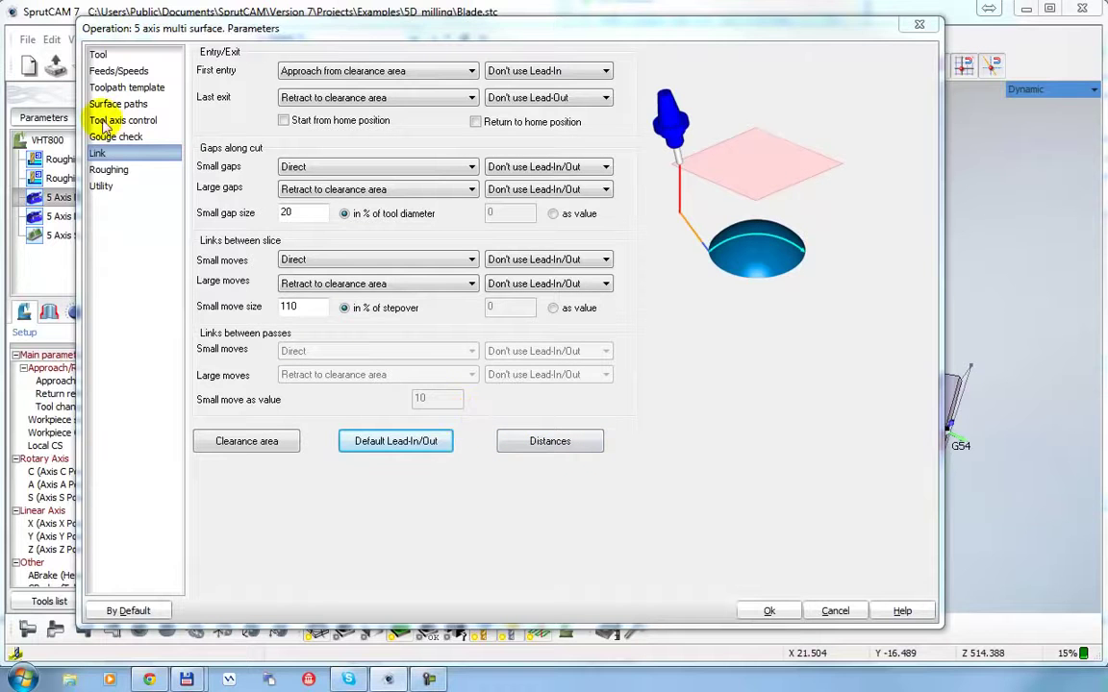
Enable multi passes in the roughing settings of the 5 Axis Multi Surface operation.
{"action": "left_click", "coordinate": [106, 169]}
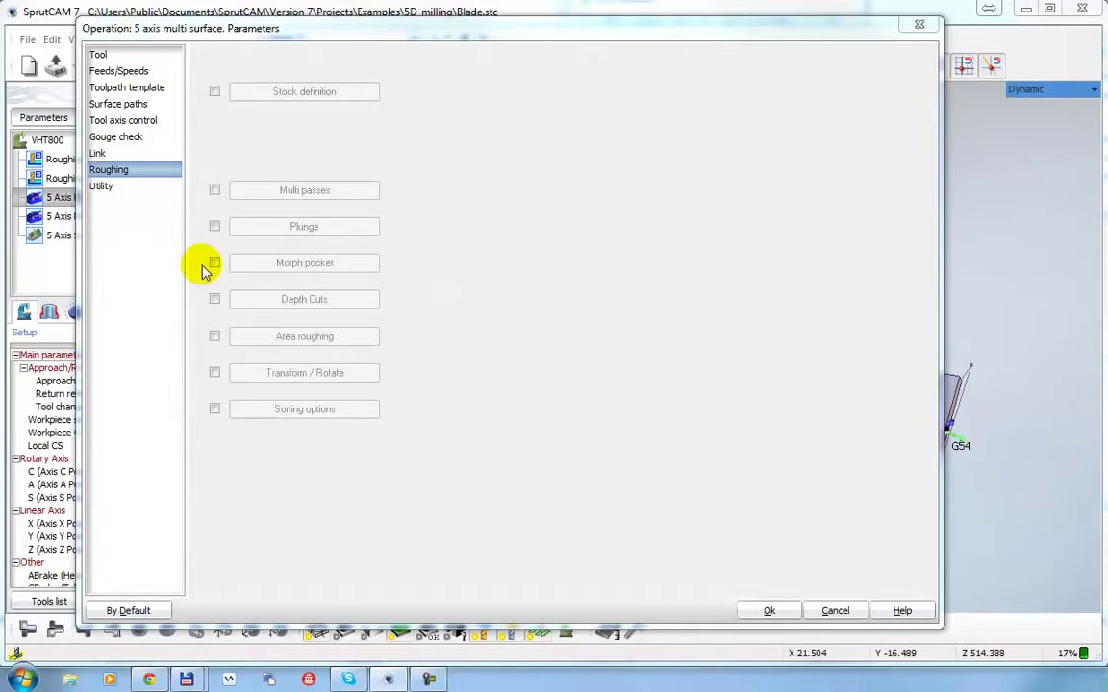
{"action": "left_click_drag", "start_coordinate": [376, 32], "coordinate": [394, 13]}
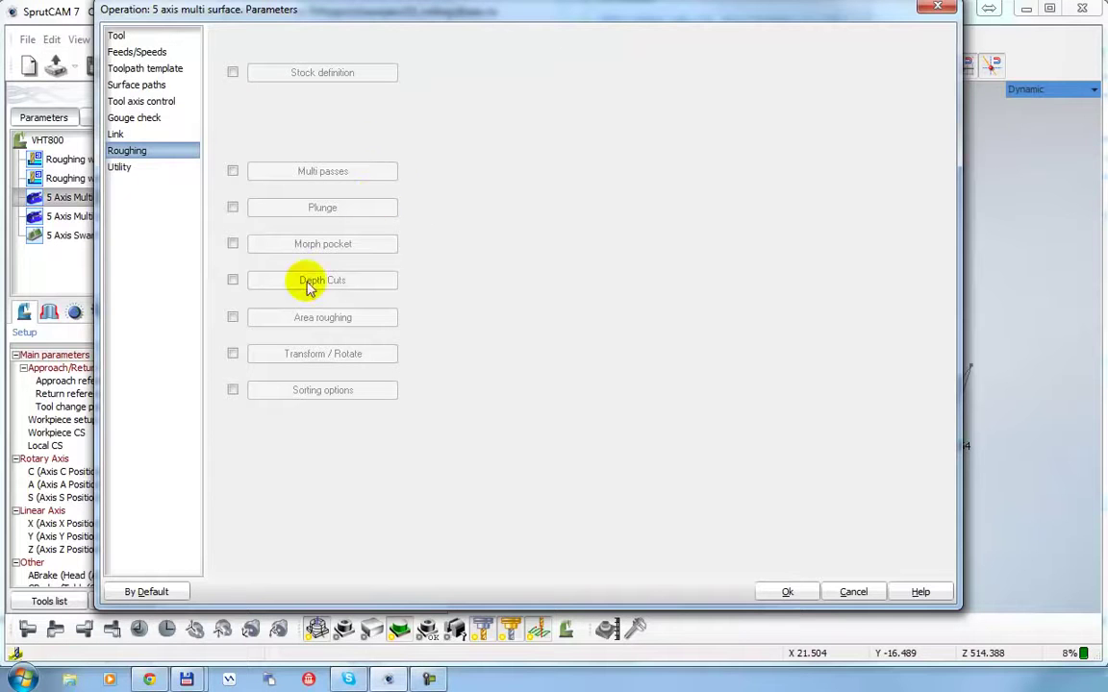
{"action": "left_click", "coordinate": [232, 170]}
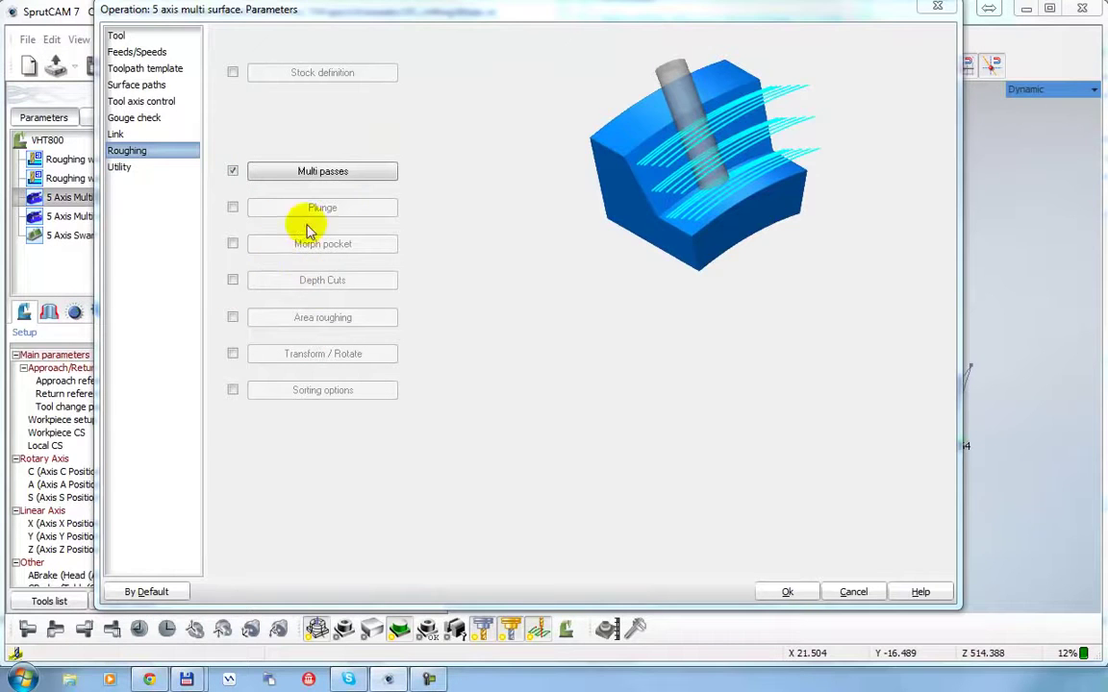
Set the multi passes to 3 roughing passes with a spacing of 3, keeping them sorted by slices.
{"action": "left_click", "coordinate": [317, 173]}
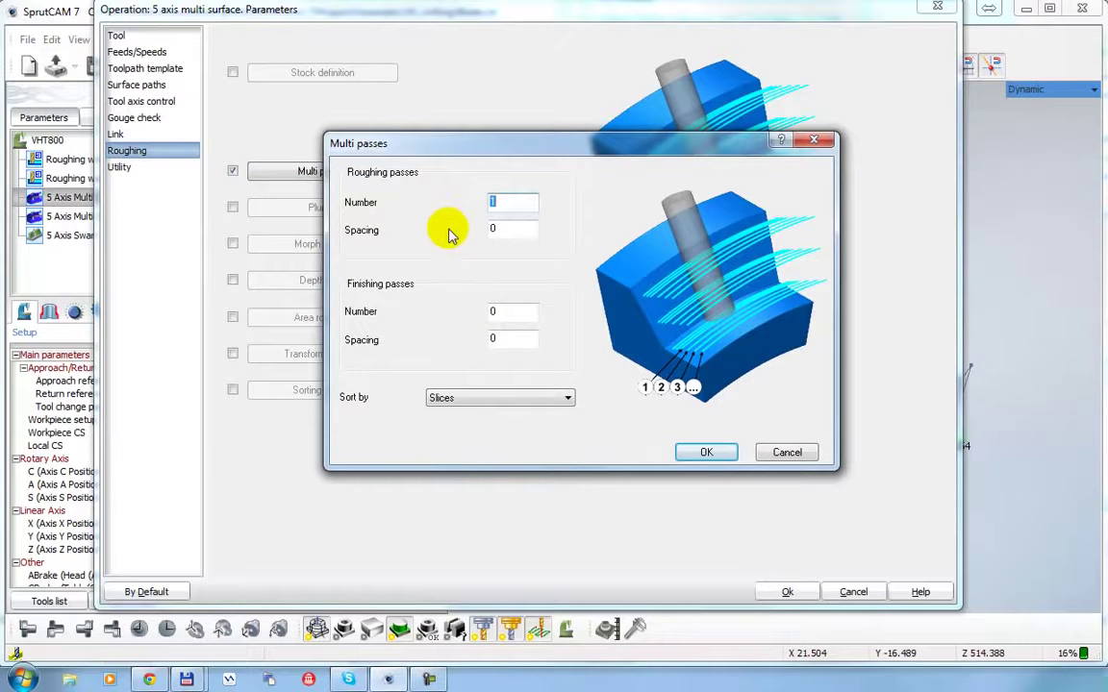
{"action": "left_click", "coordinate": [512, 202]}
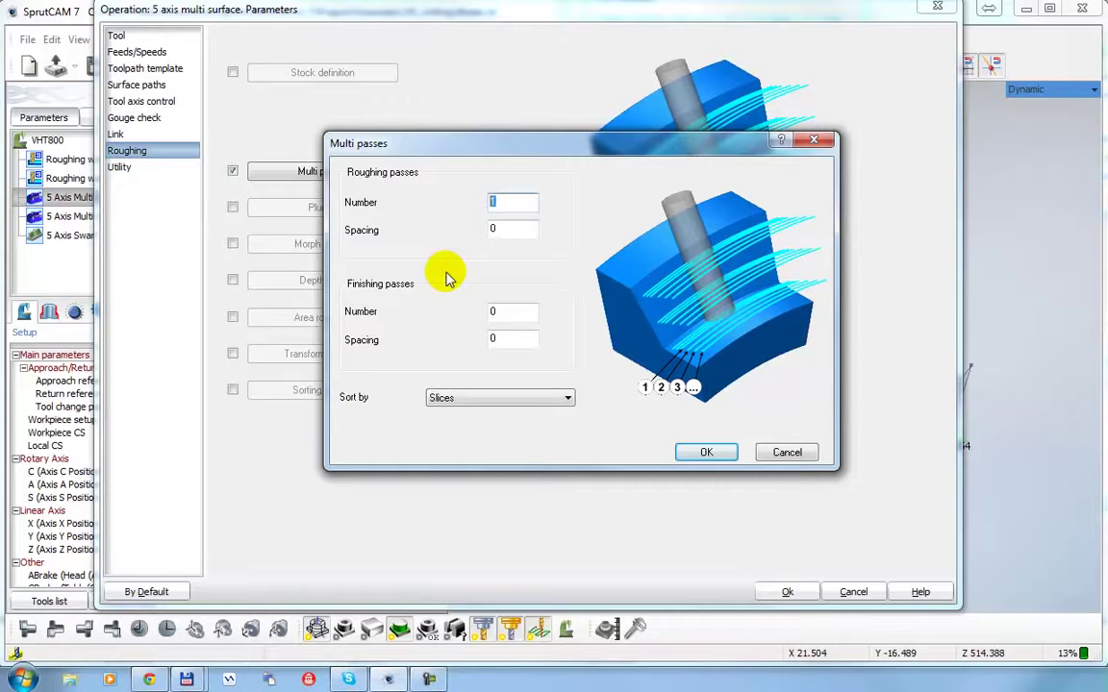
{"action": "type", "text": "3"}
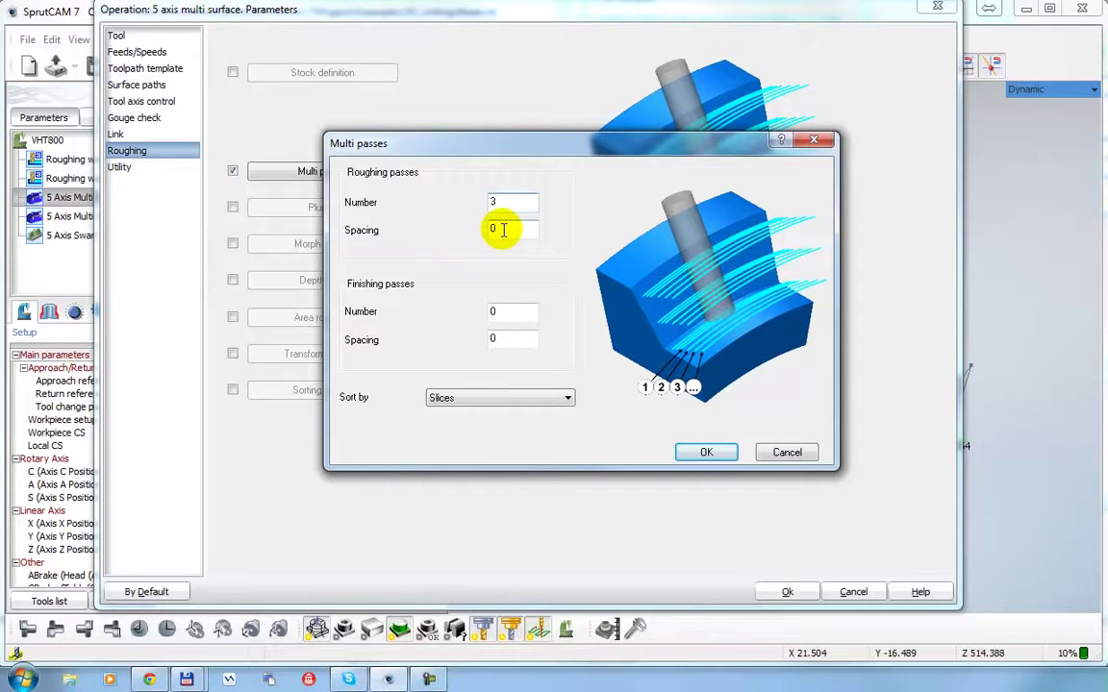
{"action": "left_click", "coordinate": [502, 230]}
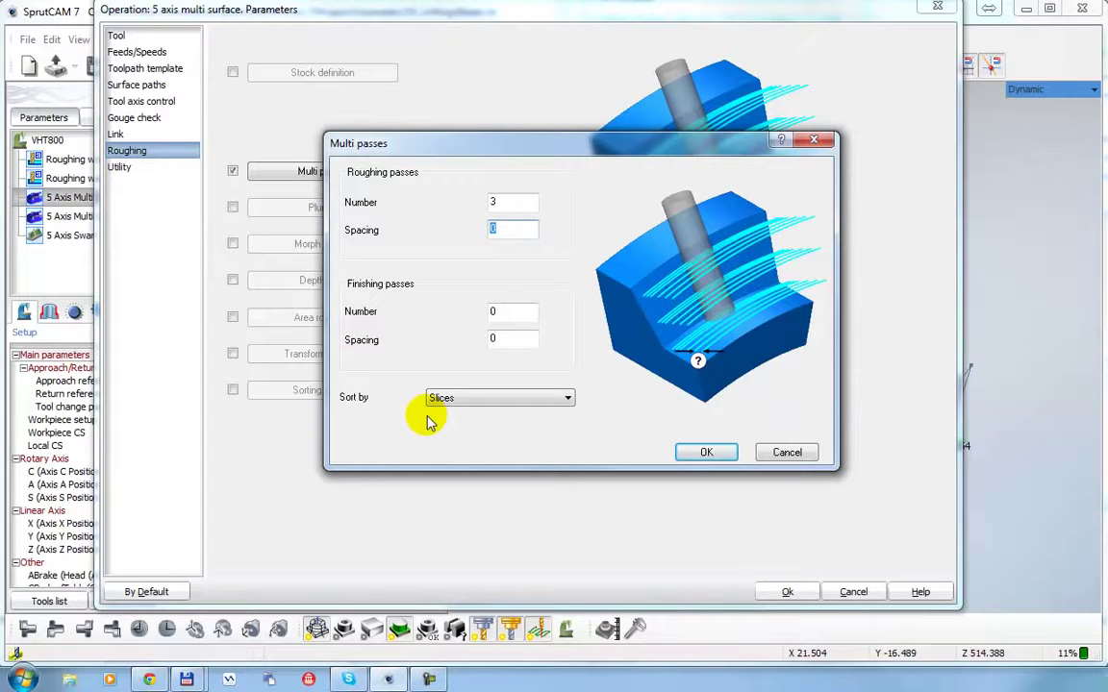
{"action": "type", "text": "1"}
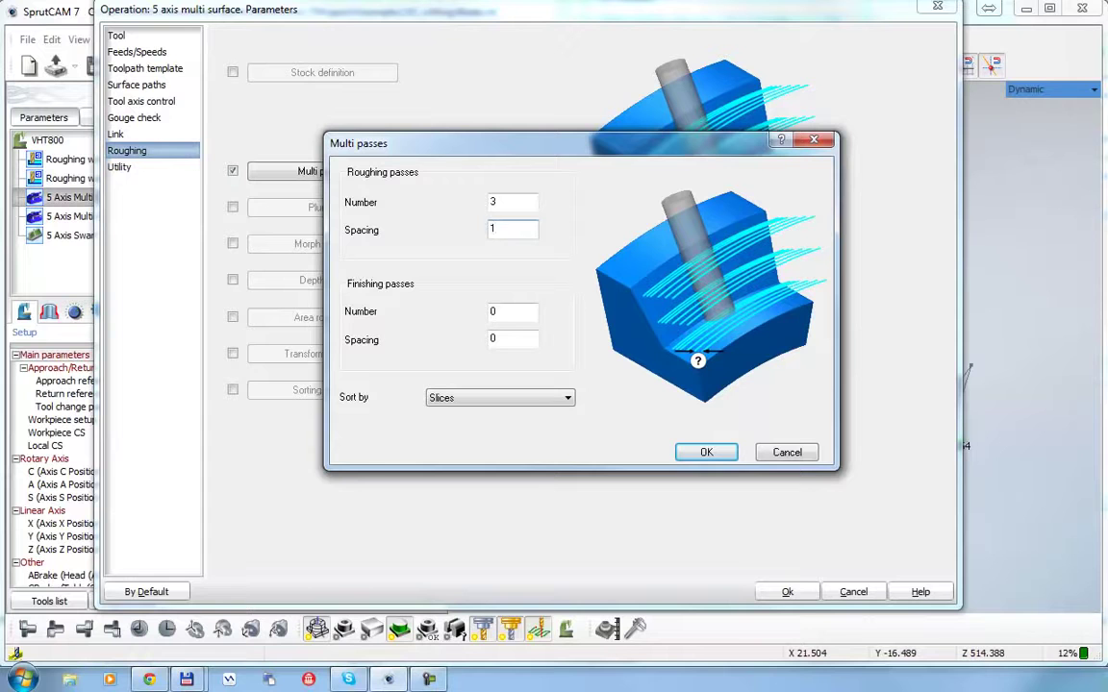
{"action": "type", "text": "3"}
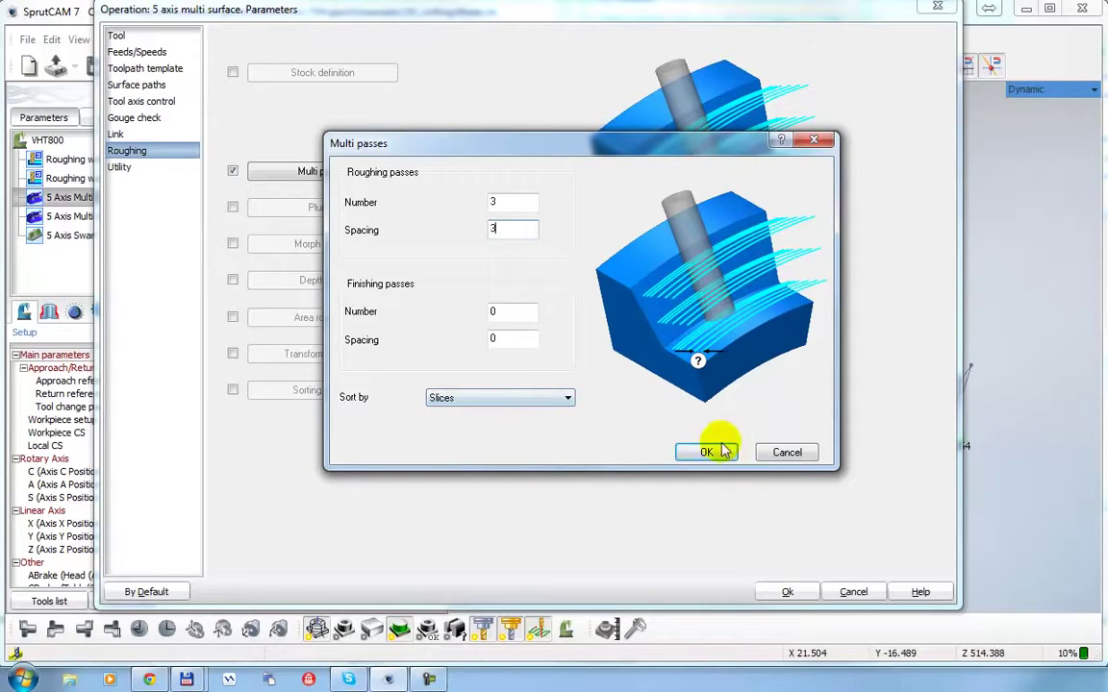
{"action": "left_click", "coordinate": [568, 398]}
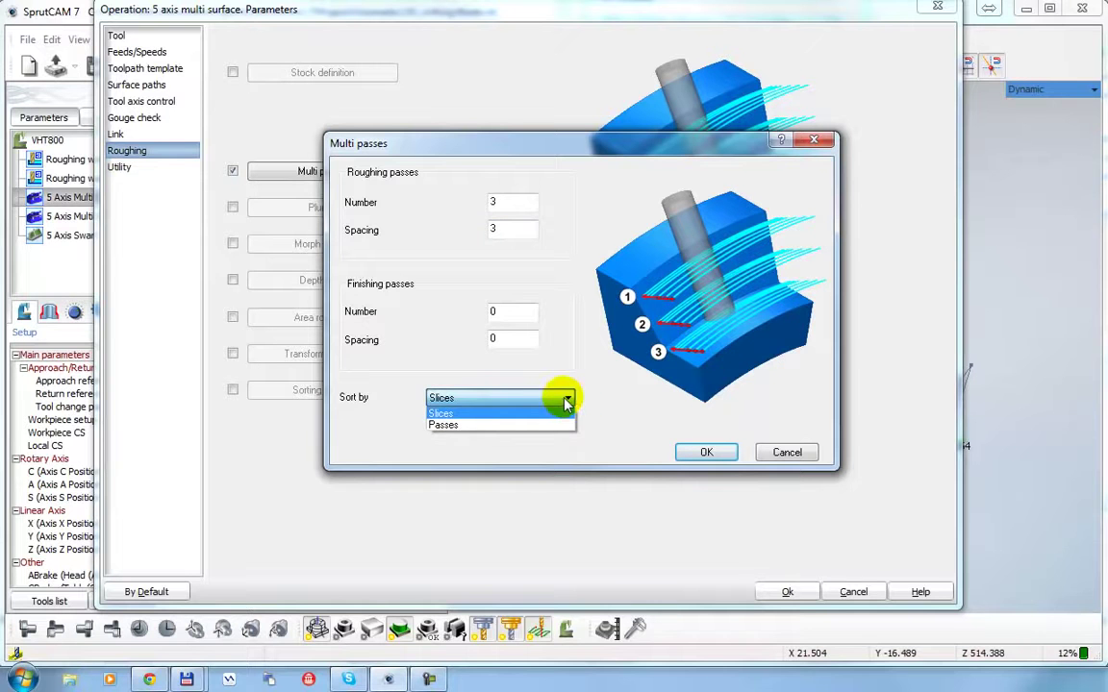
{"action": "left_click", "coordinate": [566, 398]}
{"action": "left_click", "coordinate": [707, 453]}
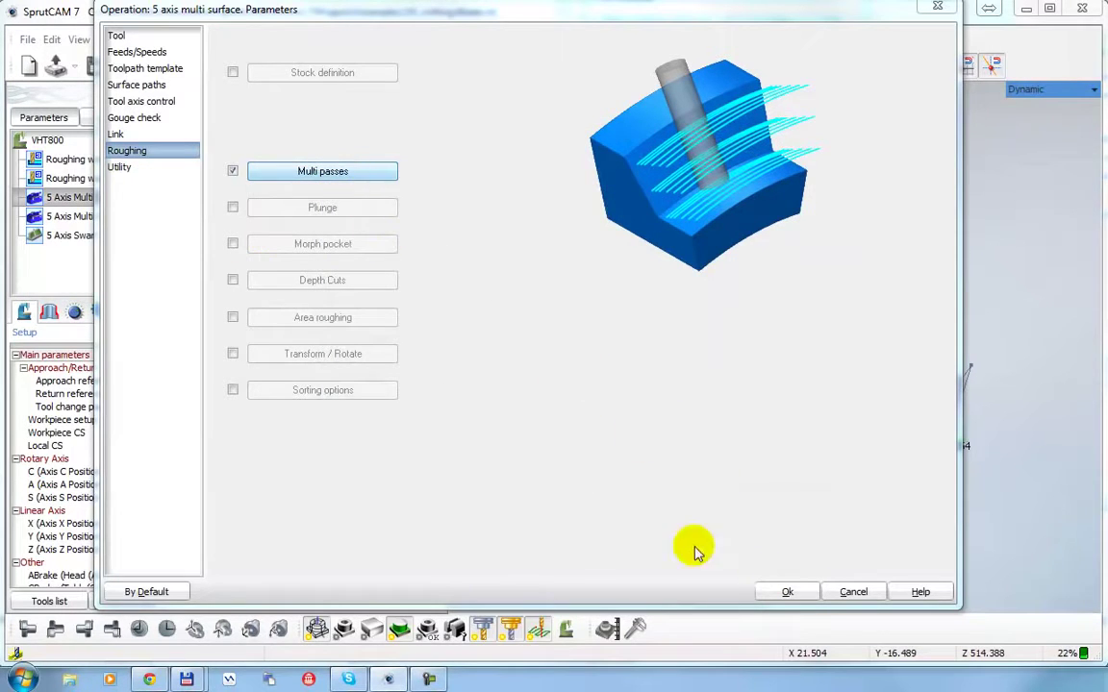
Apply the operation's parameters, recalculate its toolpath and inspect the passes on the blade up close.
{"action": "left_click", "coordinate": [788, 592]}
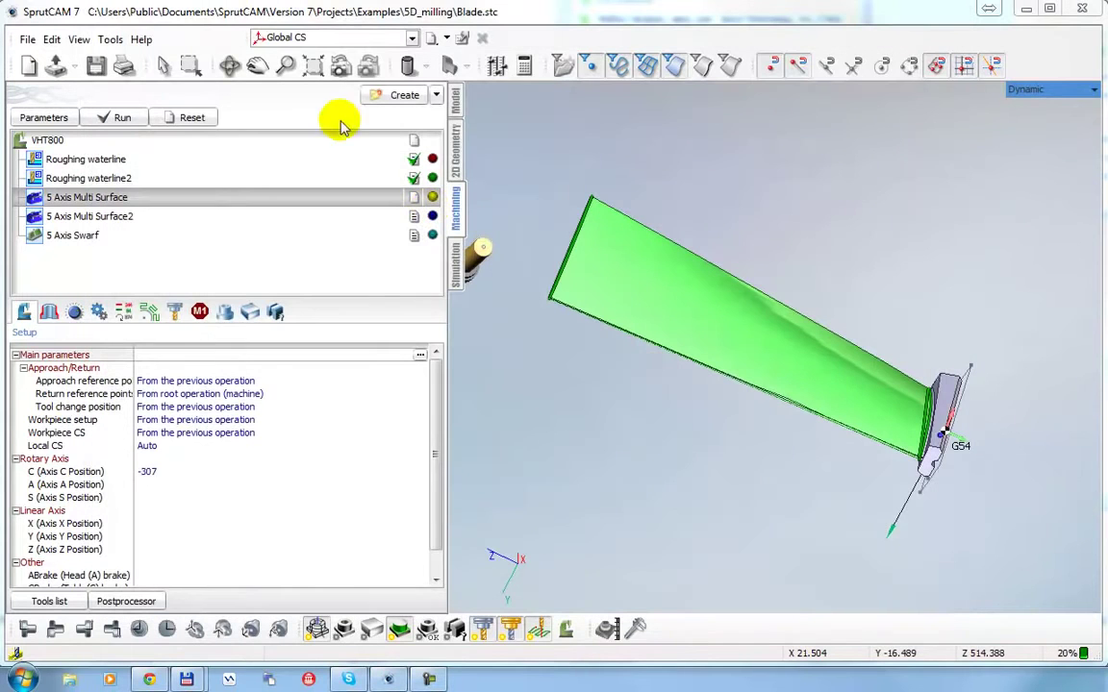
{"action": "left_click", "coordinate": [122, 119]}
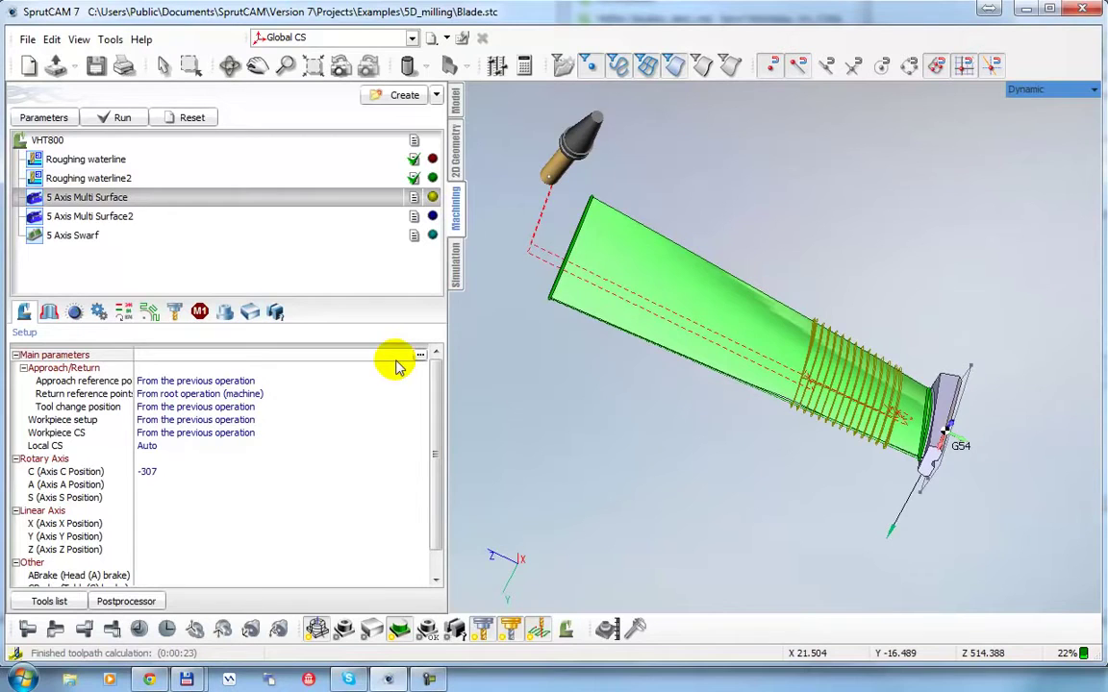
{"action": "scroll", "coordinate": [848, 384], "scroll_direction": "up", "scroll_amount": 5}
{"action": "mouse_move", "coordinate": [700, 250]}
{"action": "right_mouse_down"}
{"action": "mouse_move", "coordinate": [729, 255]}
{"action": "mouse_move", "coordinate": [848, 390]}
{"action": "mouse_move", "coordinate": [836, 350]}
{"action": "mouse_move", "coordinate": [681, 142]}
{"action": "mouse_move", "coordinate": [677, 198]}
{"action": "mouse_move", "coordinate": [613, 220]}
{"action": "mouse_move", "coordinate": [609, 204]}
{"action": "mouse_move", "coordinate": [662, 168]}
{"action": "mouse_move", "coordinate": [631, 168]}
{"action": "mouse_move", "coordinate": [576, 124]}
{"action": "mouse_move", "coordinate": [598, 103]}
{"action": "mouse_move", "coordinate": [664, 165]}
{"action": "mouse_move", "coordinate": [631, 247]}
{"action": "mouse_move", "coordinate": [700, 217]}
{"action": "mouse_move", "coordinate": [818, 285]}
{"action": "mouse_move", "coordinate": [798, 279]}
{"action": "right_mouse_up"}
Review the operation's utility settings for feed rate control, axial shift and miscellaneous options, then close the parameters without changing them.
{"action": "left_click", "coordinate": [44, 116]}
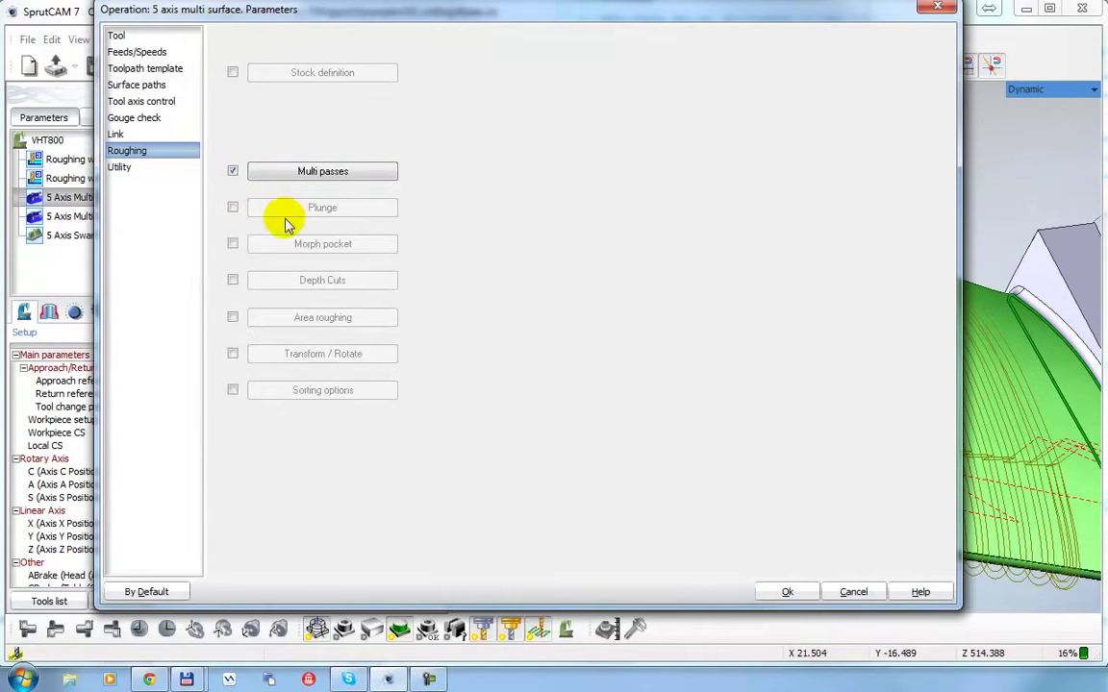
{"action": "left_click", "coordinate": [149, 167]}
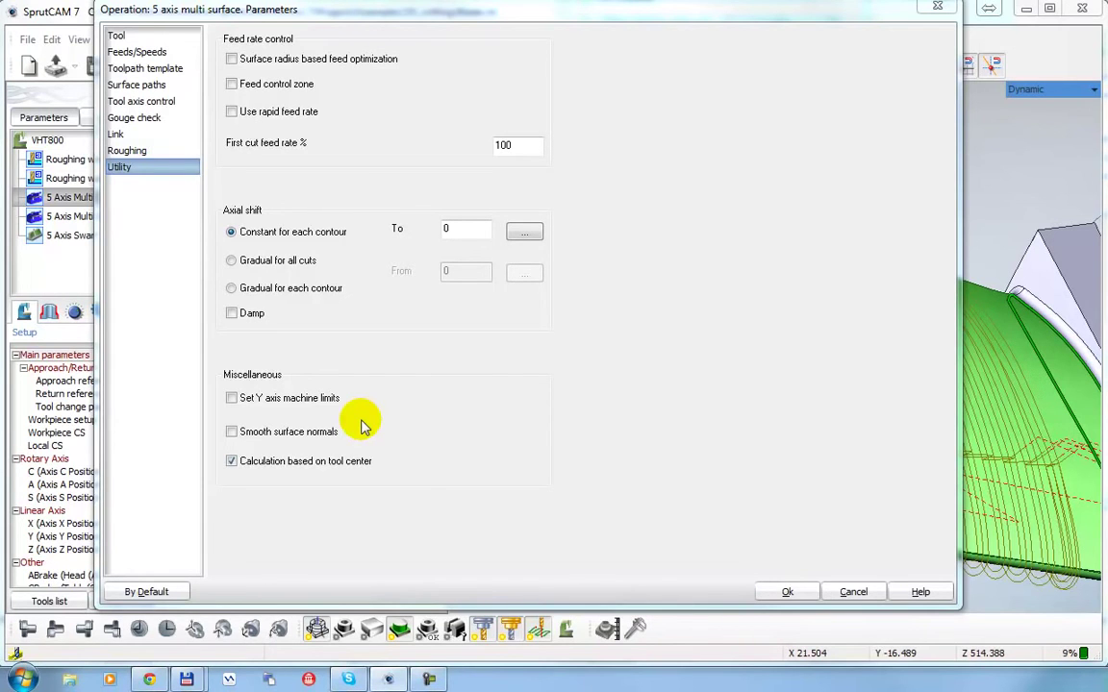
{"action": "left_click", "coordinate": [853, 593]}
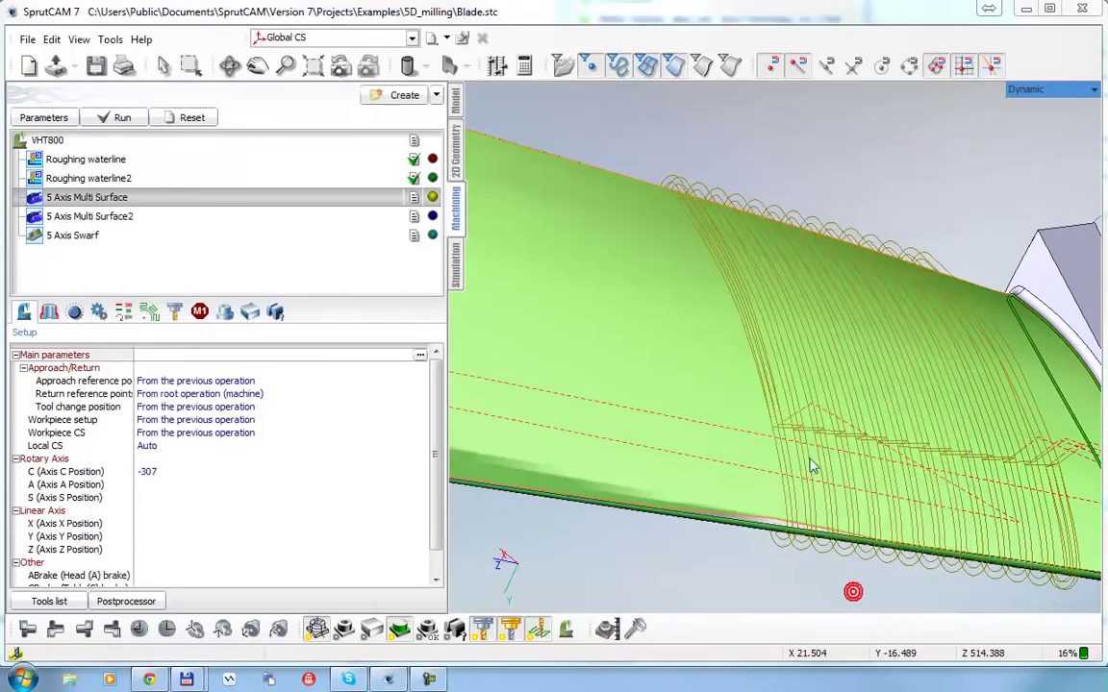
{"action": "mouse_move", "coordinate": [780, 426]}
{"action": "middle_mouse_down"}
{"action": "mouse_move", "coordinate": [740, 412]}
{"action": "mouse_move", "coordinate": [728, 336]}
{"action": "mouse_move", "coordinate": [776, 365]}
{"action": "mouse_move", "coordinate": [763, 368]}
{"action": "middle_mouse_up"}
{"action": "scroll", "coordinate": [740, 404], "scroll_direction": "down", "scroll_amount": 3}
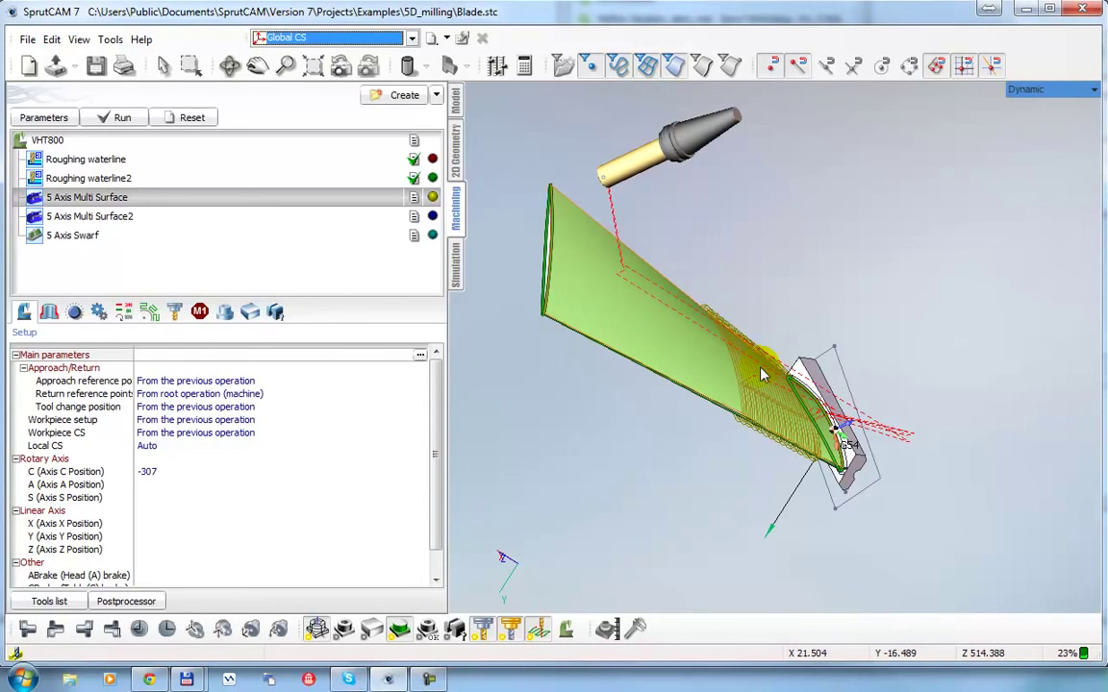